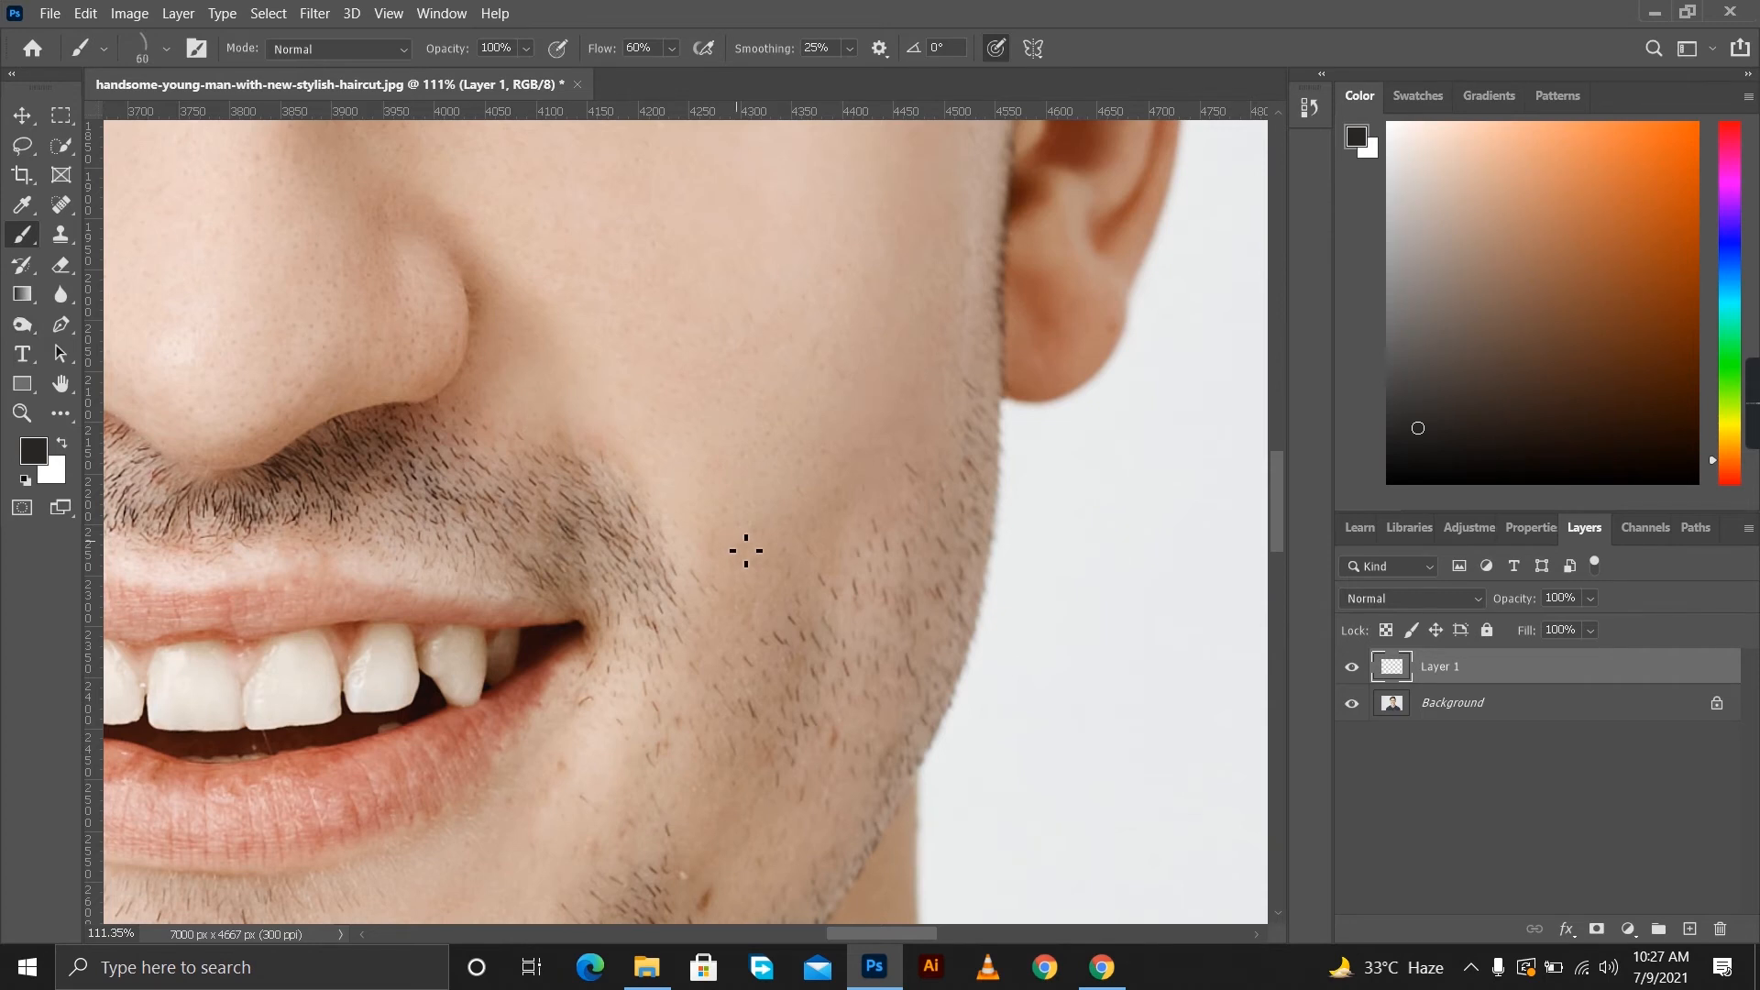
# Choose a brush tip for drawing a single fine hair and set its size to 1 px.
pyautogui.scroll(4, 746, 550)
pyautogui.rightClick(679, 493)
pyautogui.scroll(3, 782, 766)
pyautogui.click(782, 765)
pyautogui.moveTo(933, 596); pyautogui.dragTo(909, 597)
pyautogui.moveTo(832, 544); pyautogui.dragTo(790, 547)
pyautogui.write('1')
pyautogui.press('Return')
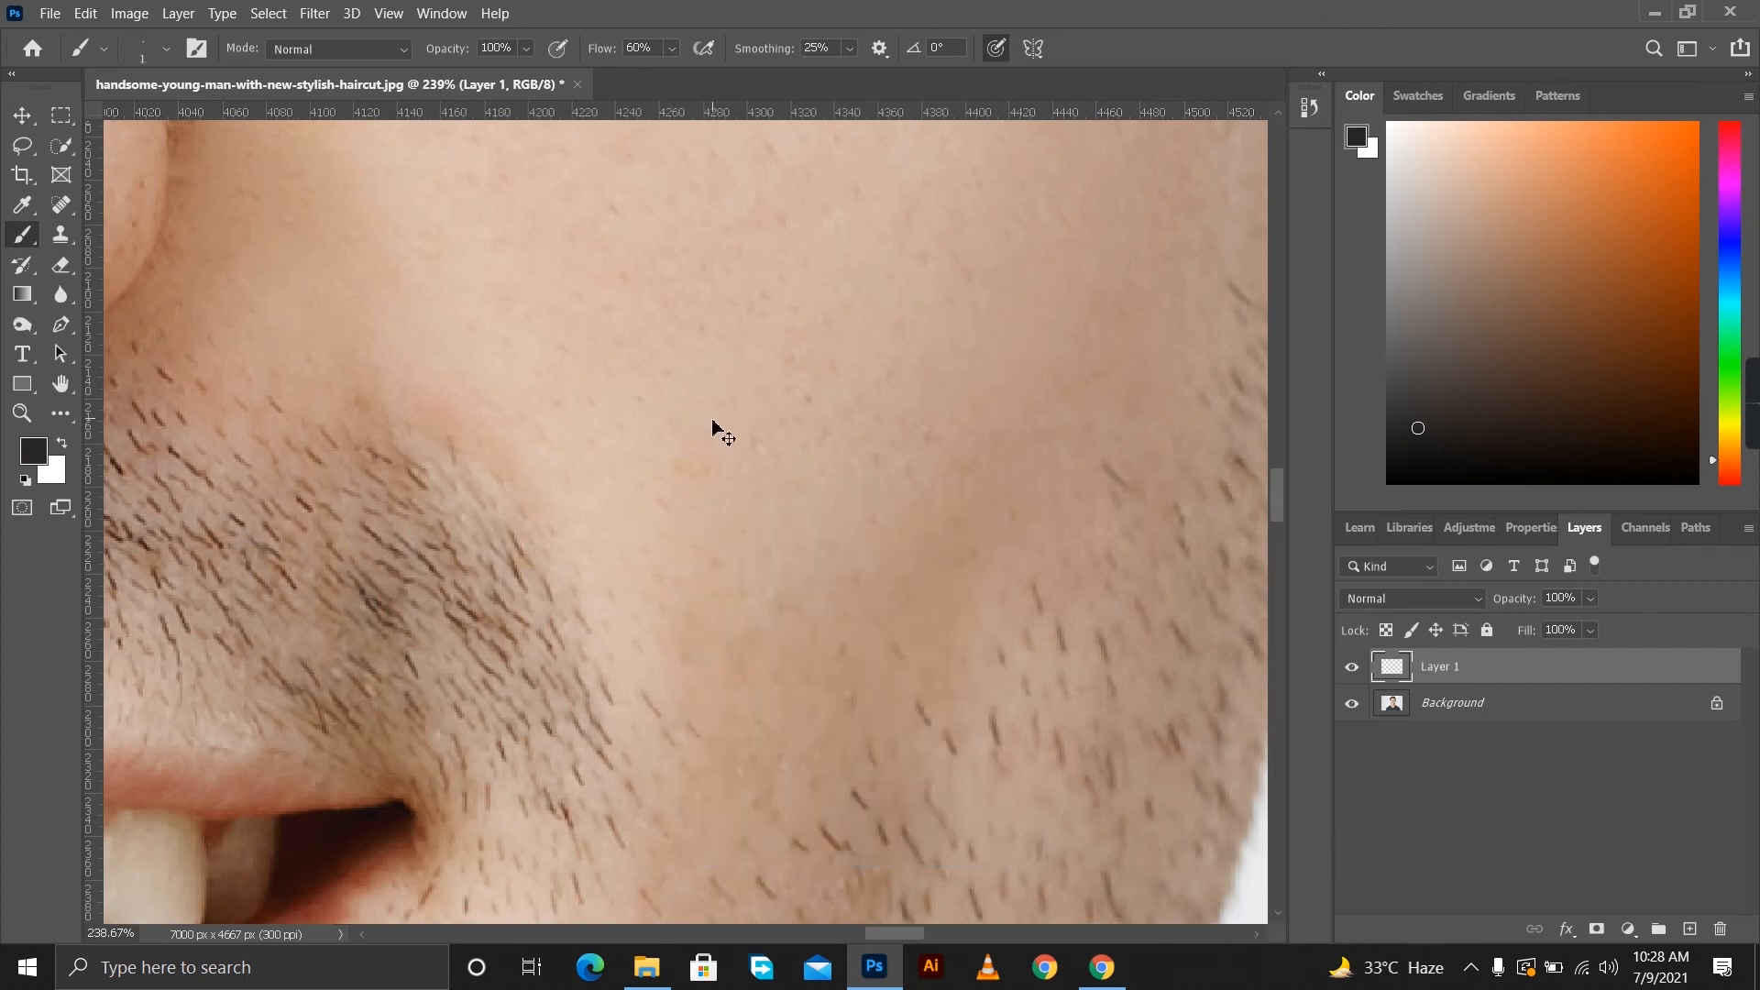
pyautogui.scroll(2, 763, 504)
pyautogui.moveTo(670, 576); pyautogui.dragTo(683, 620)
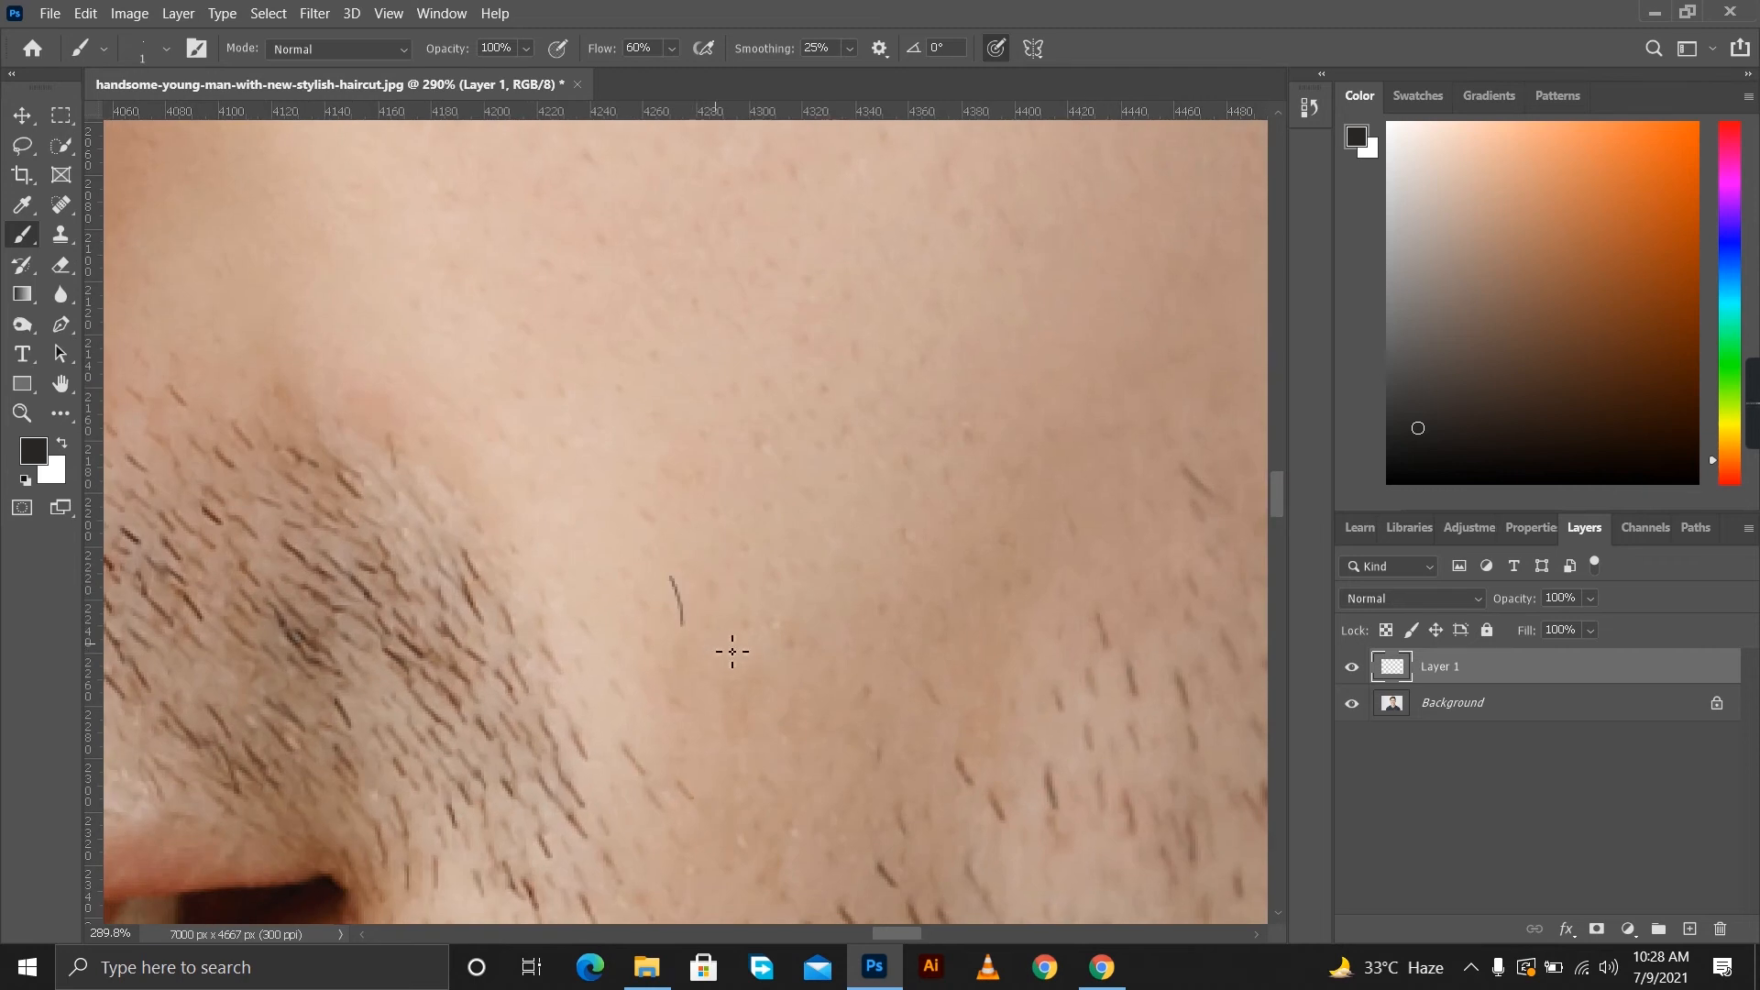
pyautogui.scroll(-3, 715, 669)
pyautogui.scroll(3, 766, 675)
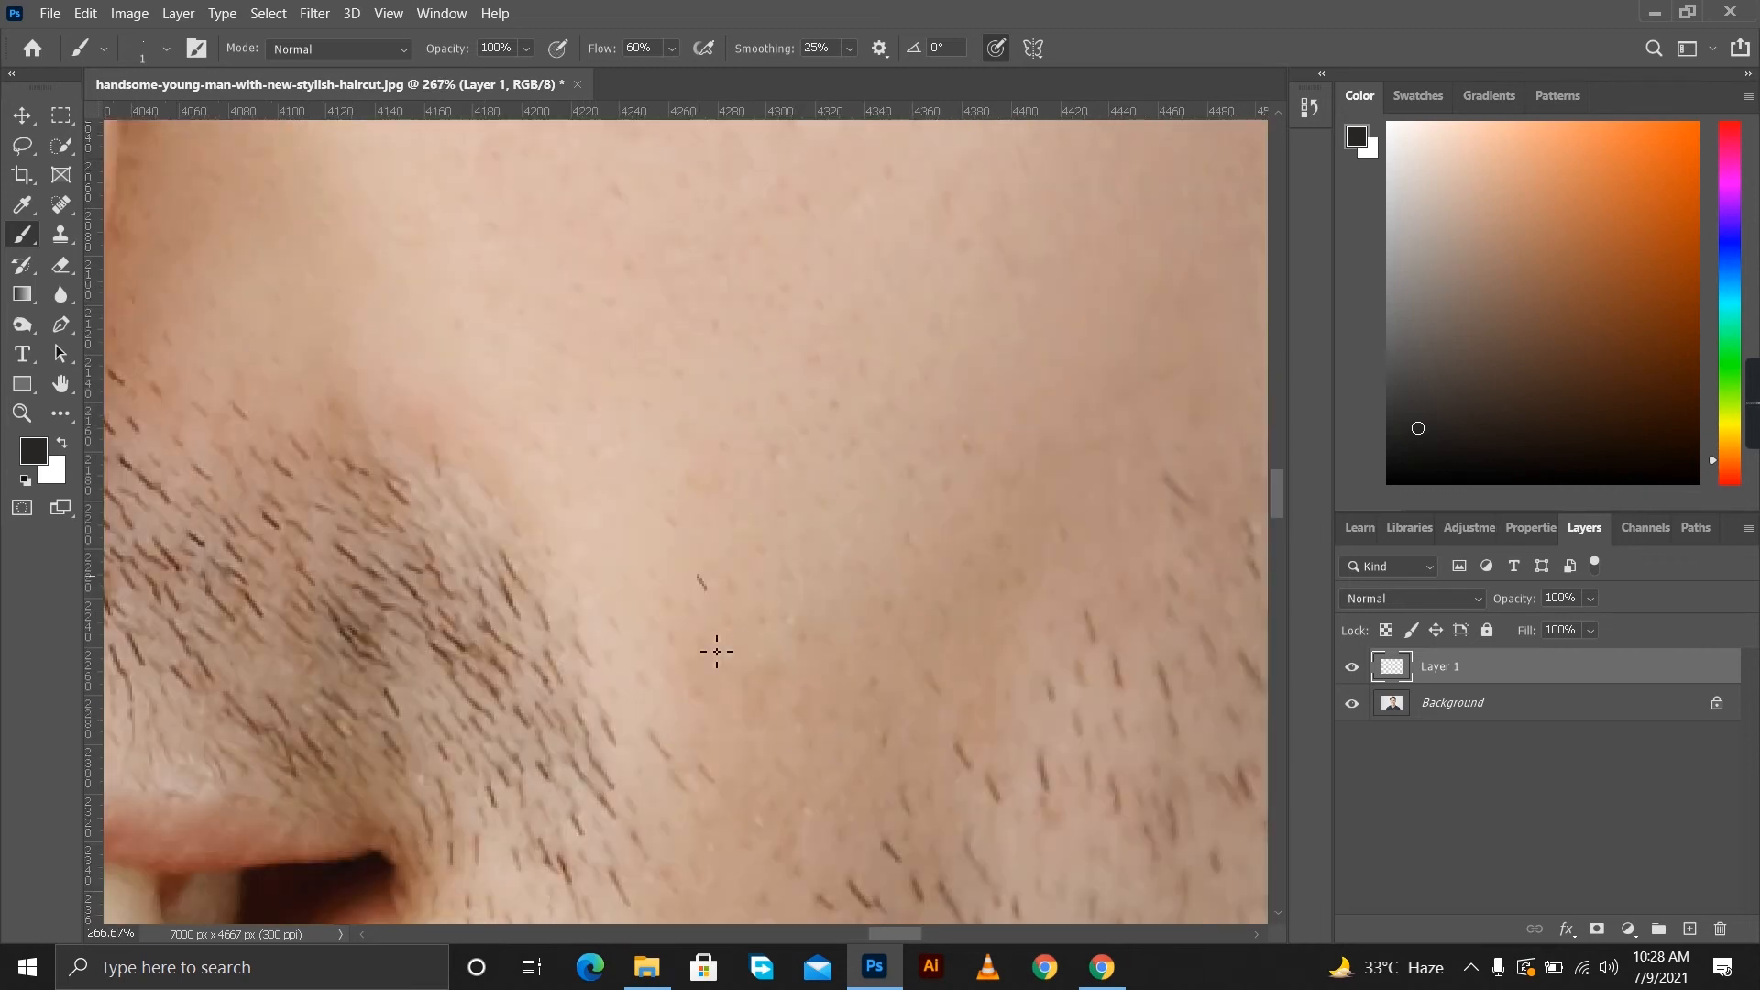
pyautogui.scroll(-3, 742, 651)
pyautogui.scroll(3, 825, 687)
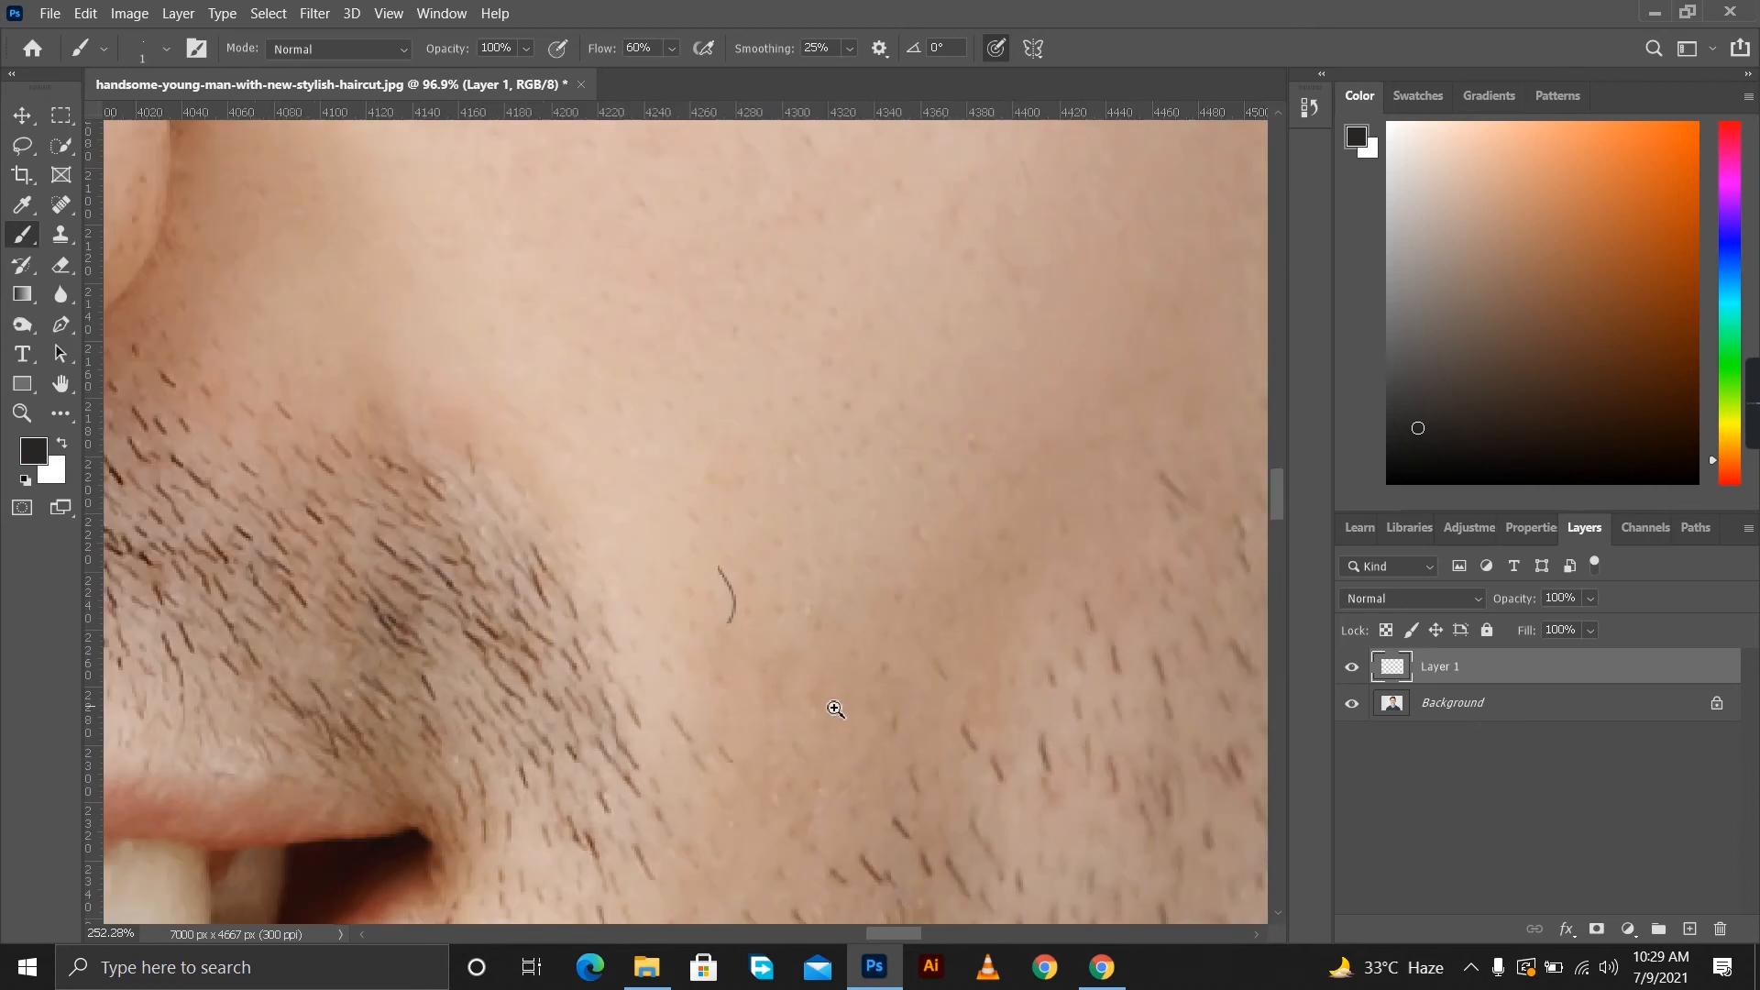
pyautogui.hotkey('ctrl', 'z')
pyautogui.moveTo(750, 569); pyautogui.dragTo(793, 675)
pyautogui.hotkey('ctrl', 'z')
pyautogui.moveTo(765, 581); pyautogui.dragTo(785, 671)
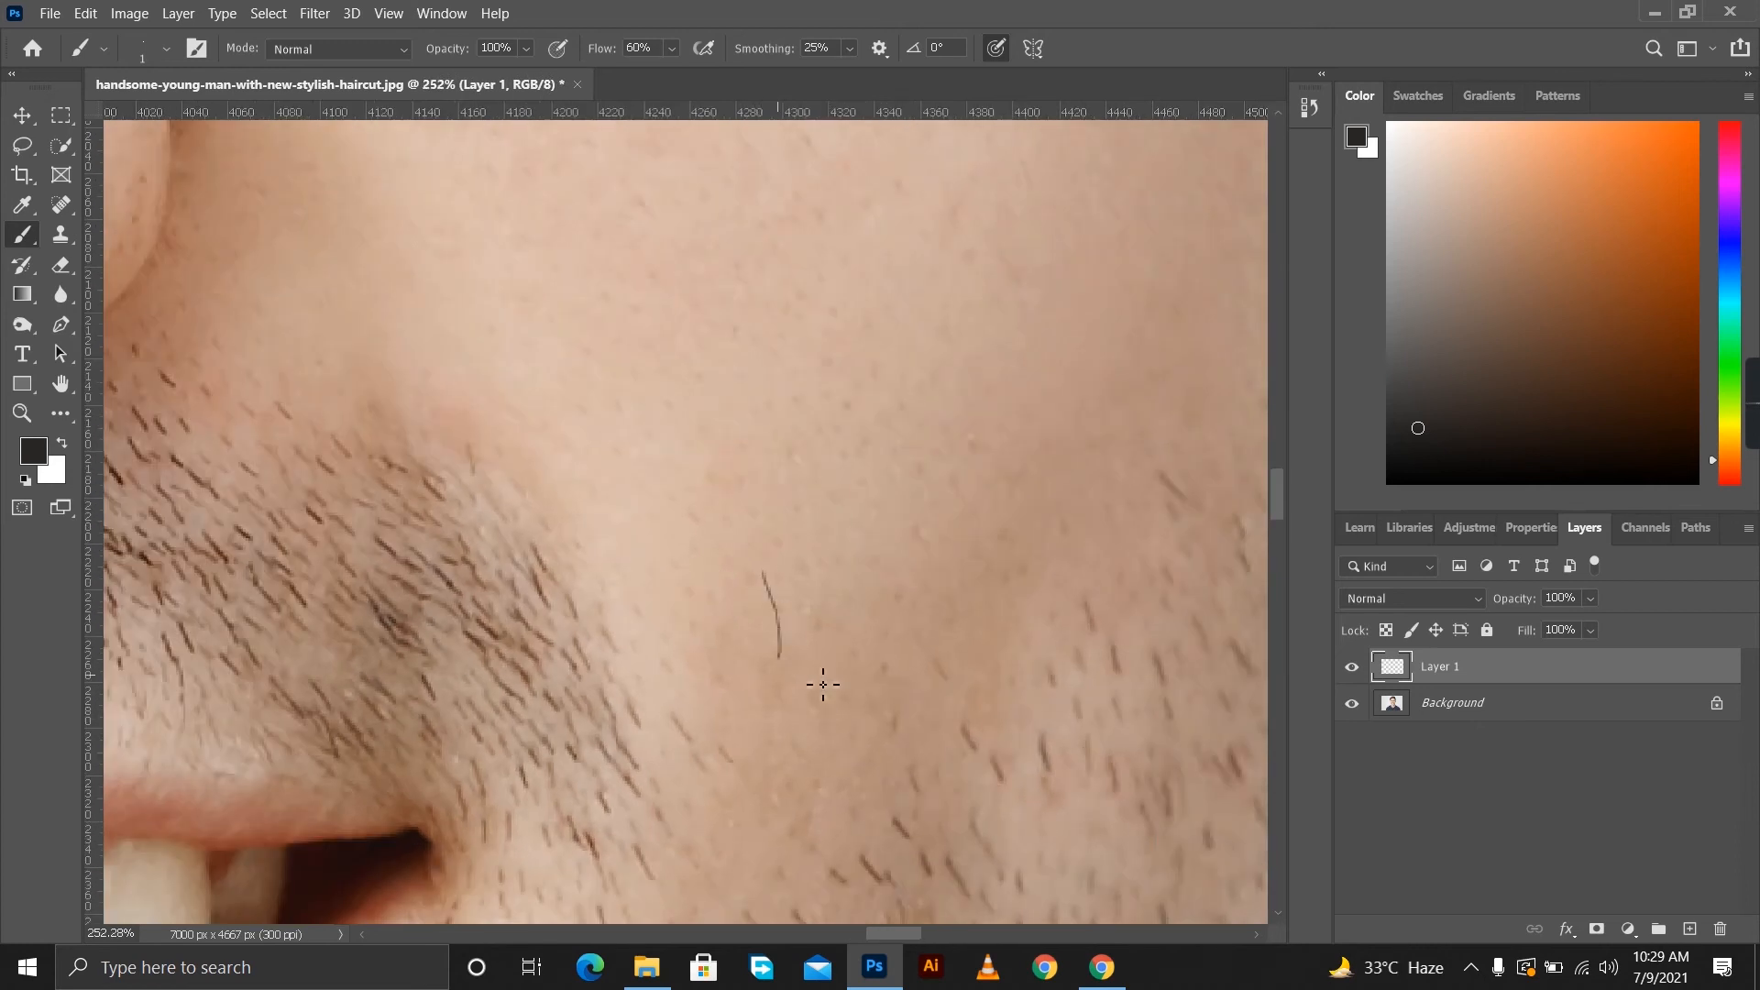
pyautogui.scroll(1, 796, 658)
pyautogui.scroll(-4, 788, 663)
pyautogui.press('z')
pyautogui.hotkey('ctrl', 'z')
pyautogui.scroll(3, 797, 655)
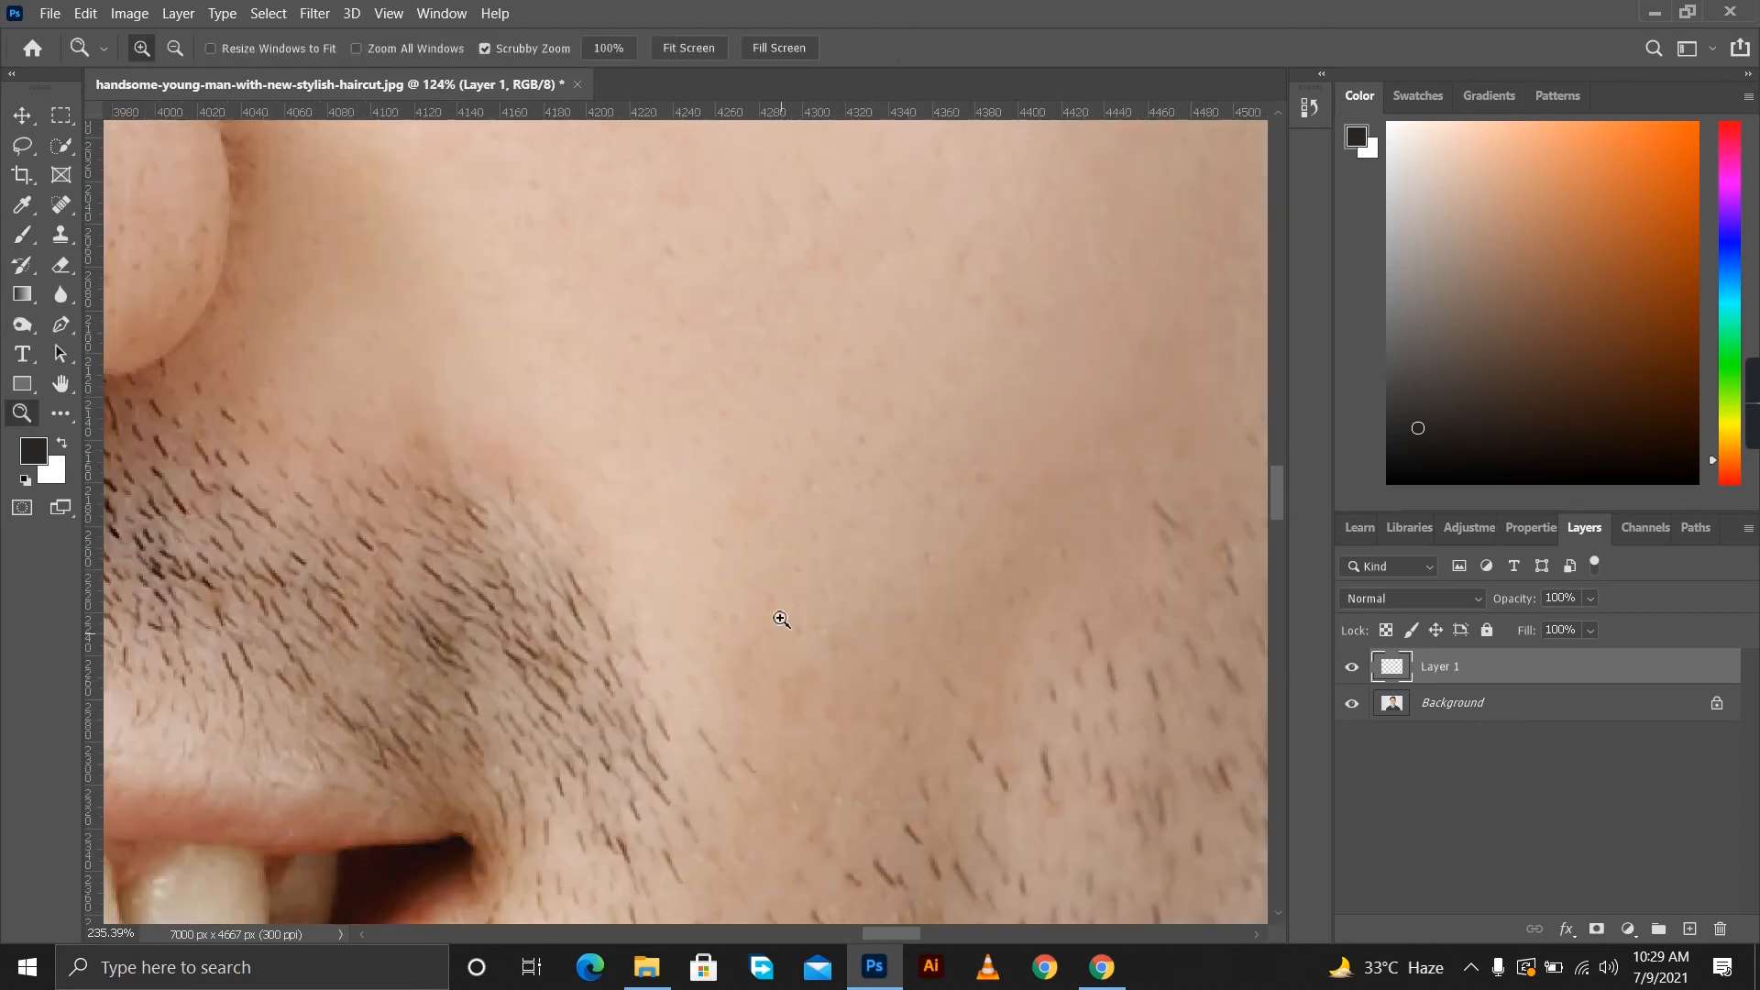
# Draw one short, slightly curved hair stroke with the Brush tool on the bare cheek beside the mustache.
pyautogui.press('b')
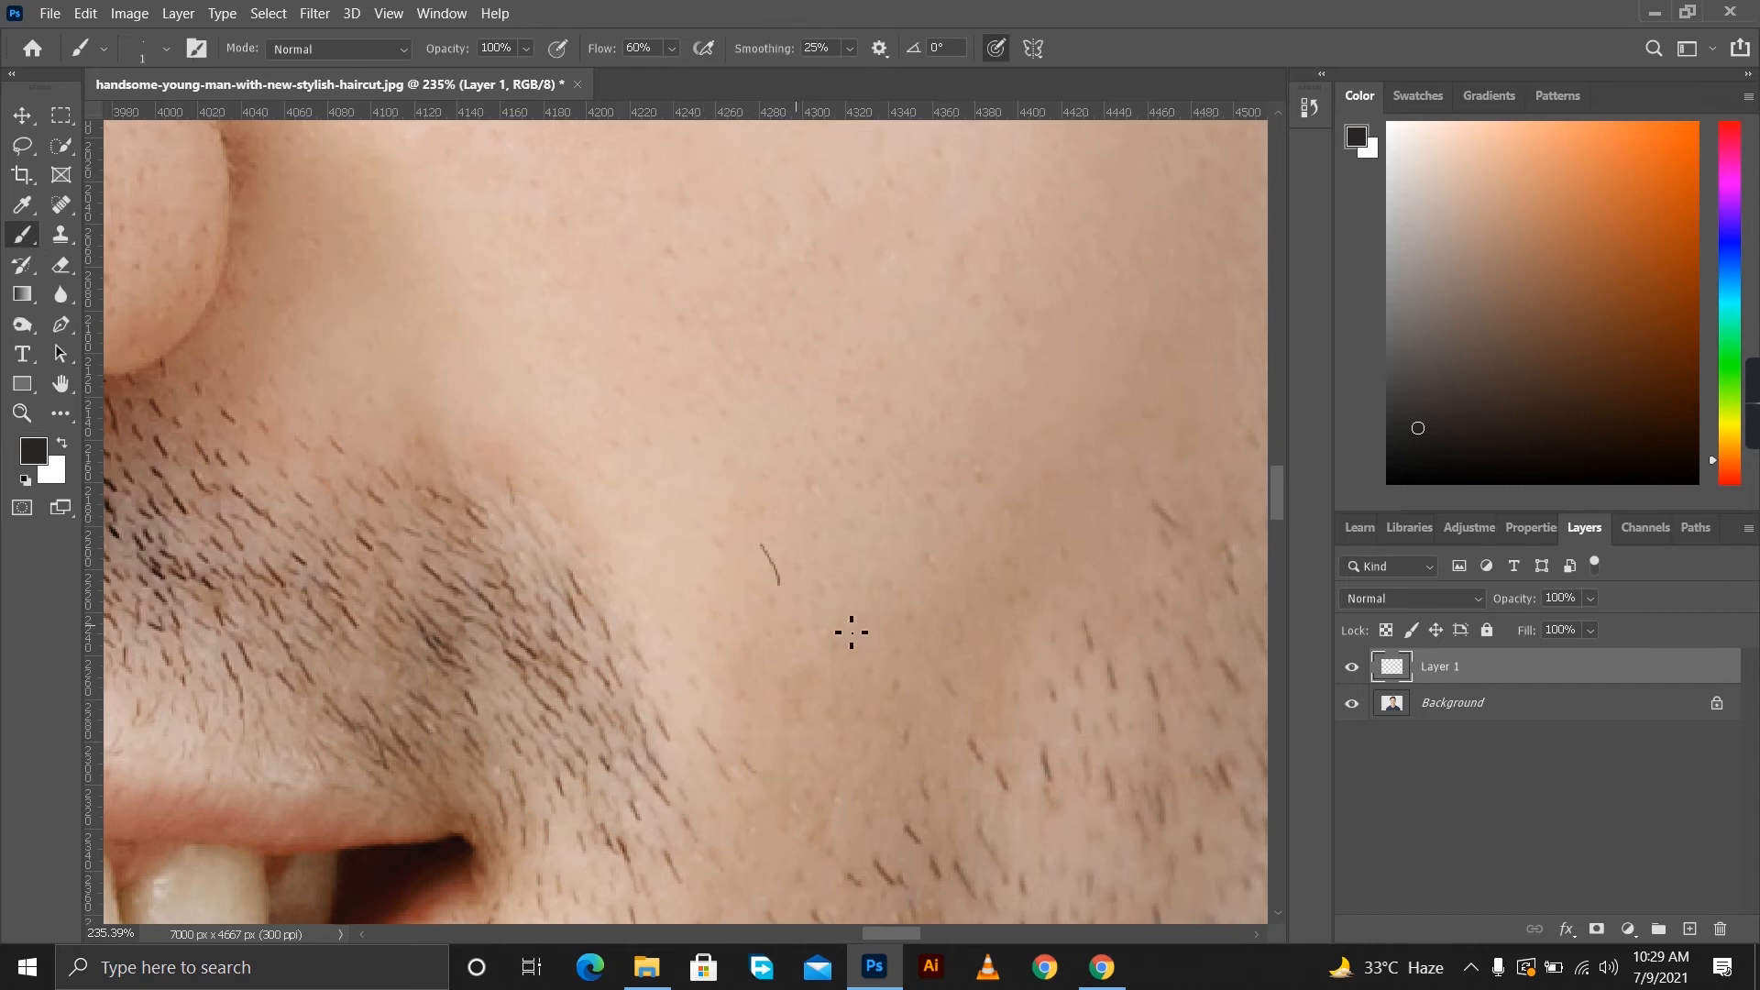
pyautogui.scroll(-4, 853, 632)
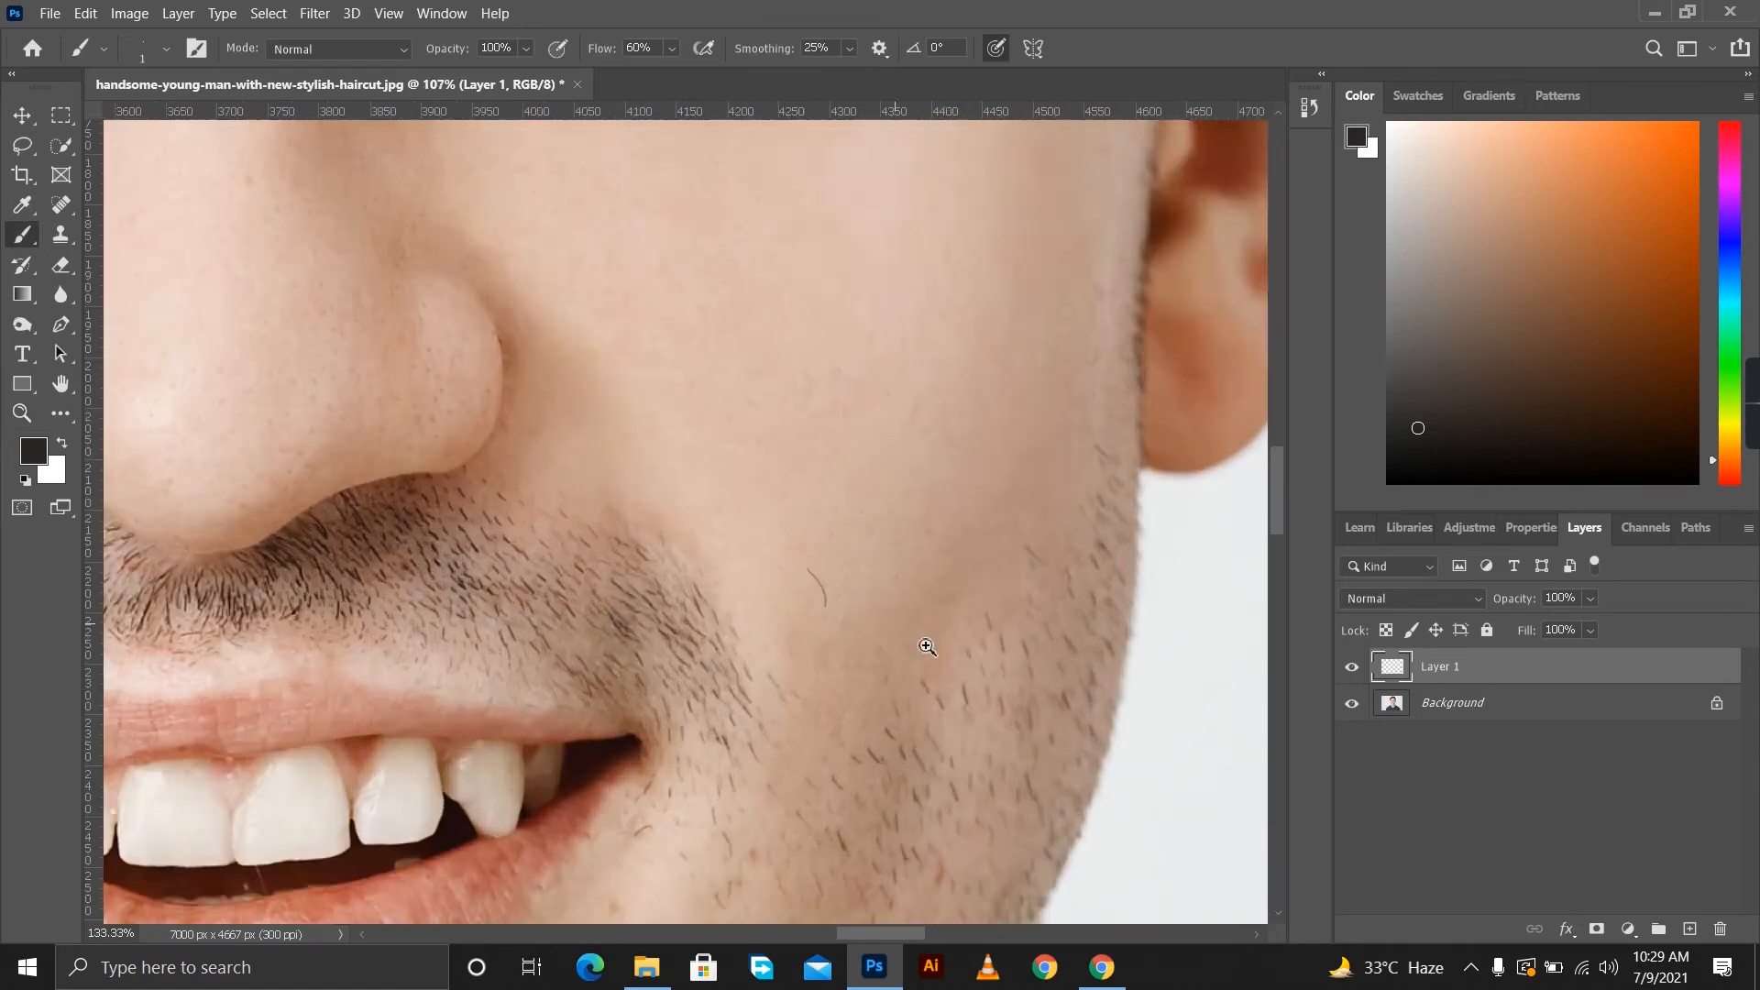
pyautogui.scroll(4, 895, 624)
pyautogui.hotkey('ctrl', 'z')
pyautogui.moveTo(832, 552); pyautogui.dragTo(838, 601)
pyautogui.scroll(-3, 928, 628)
pyautogui.scroll(3, 935, 616)
pyautogui.scroll(1, 935, 616)
# Add a layer beneath the hair stroke and fill a small rectangular selection around the hair with white, then deselect.
pyautogui.keyDown('ctrl'); pyautogui.click(1689, 928); pyautogui.keyUp('ctrl')
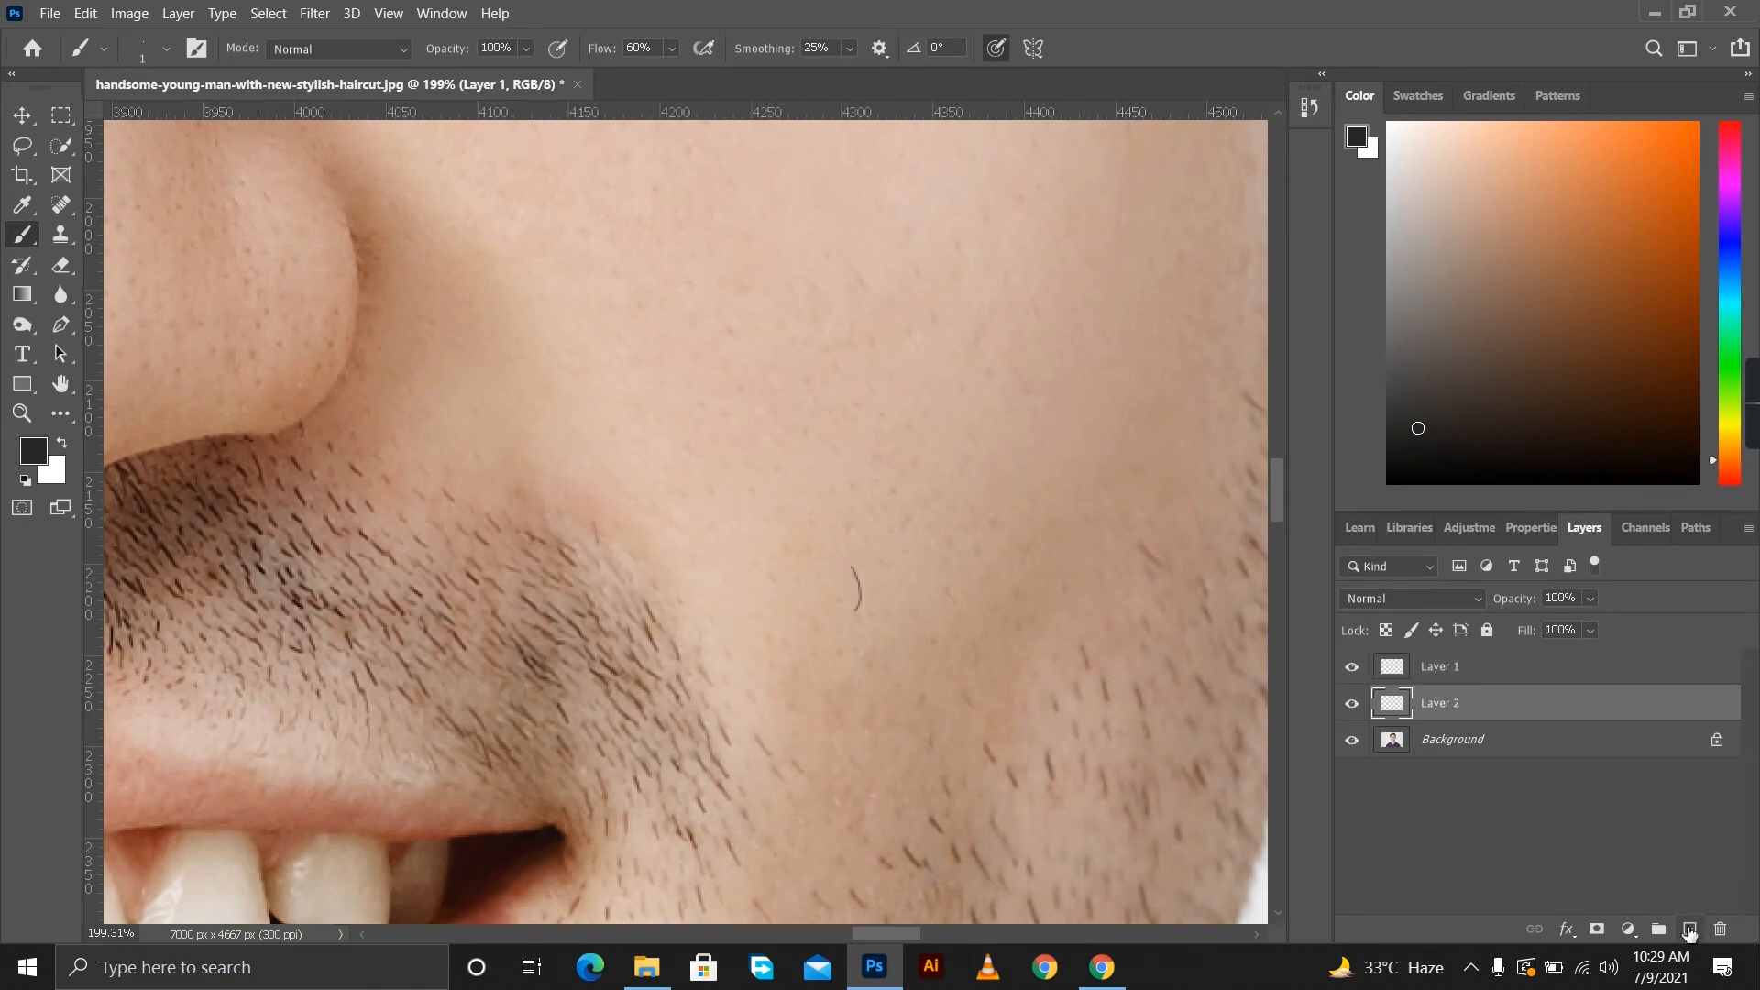
pyautogui.click(60, 115)
pyautogui.moveTo(823, 550); pyautogui.dragTo(890, 628)
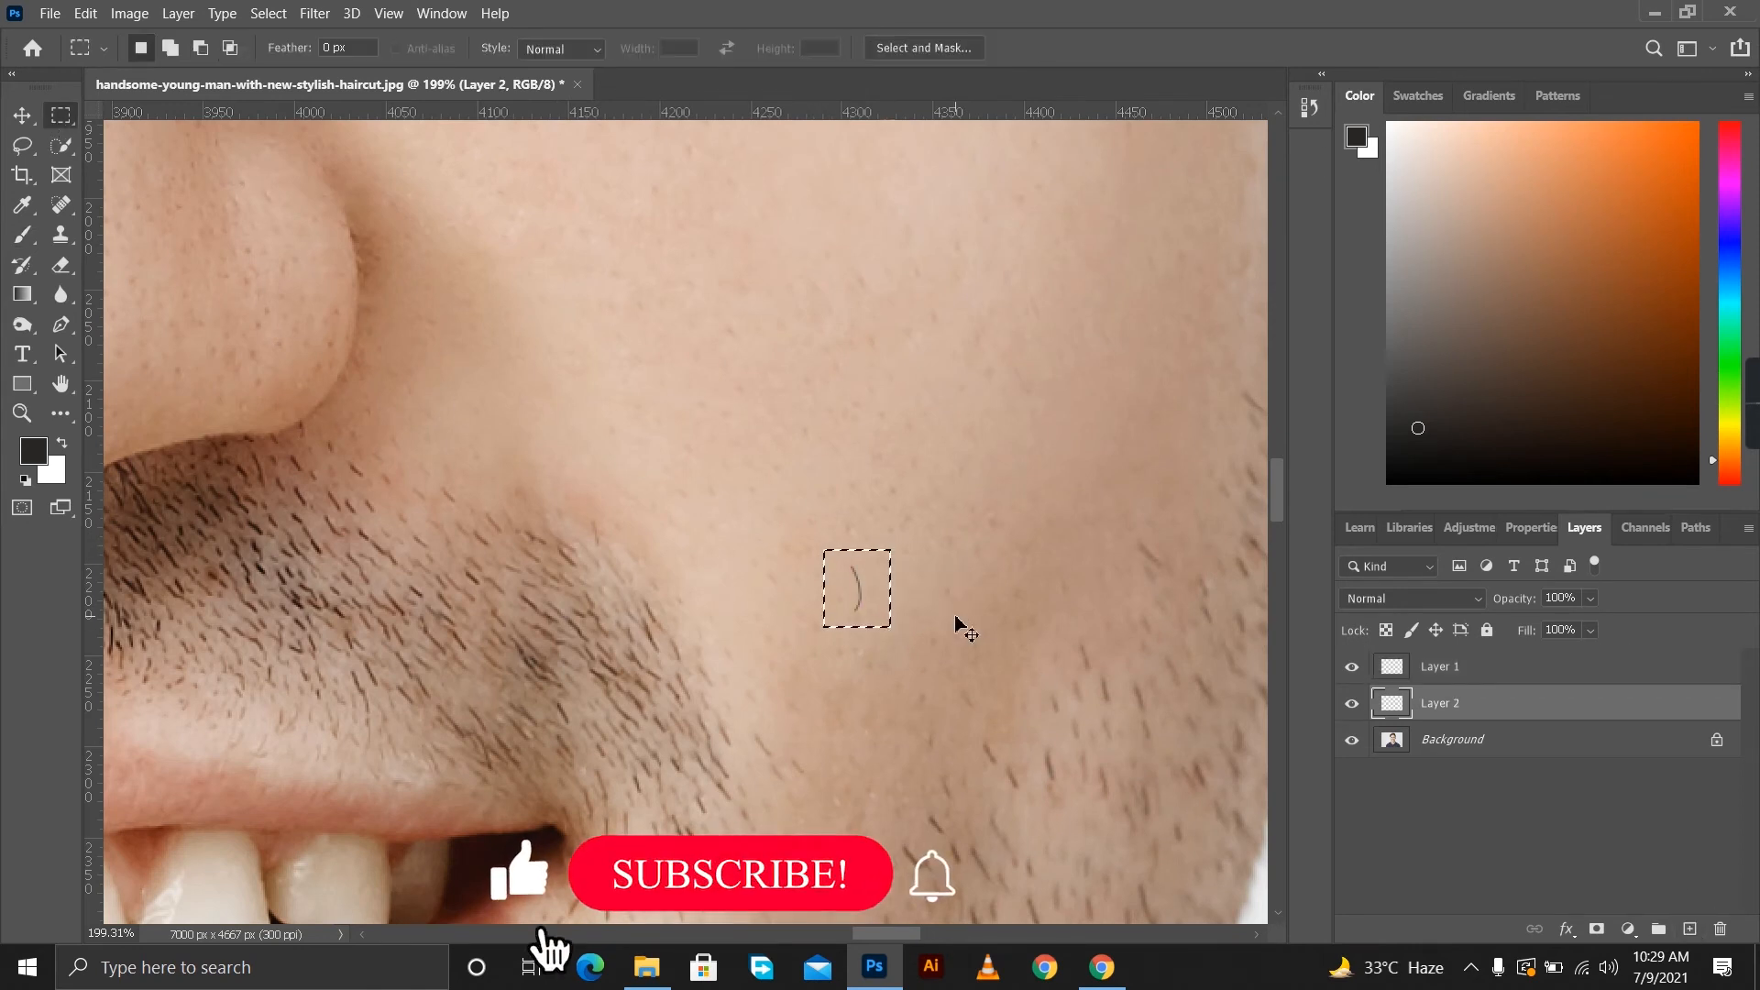
pyautogui.hotkey('ctrl', 'BackSpace')
pyautogui.press('l')
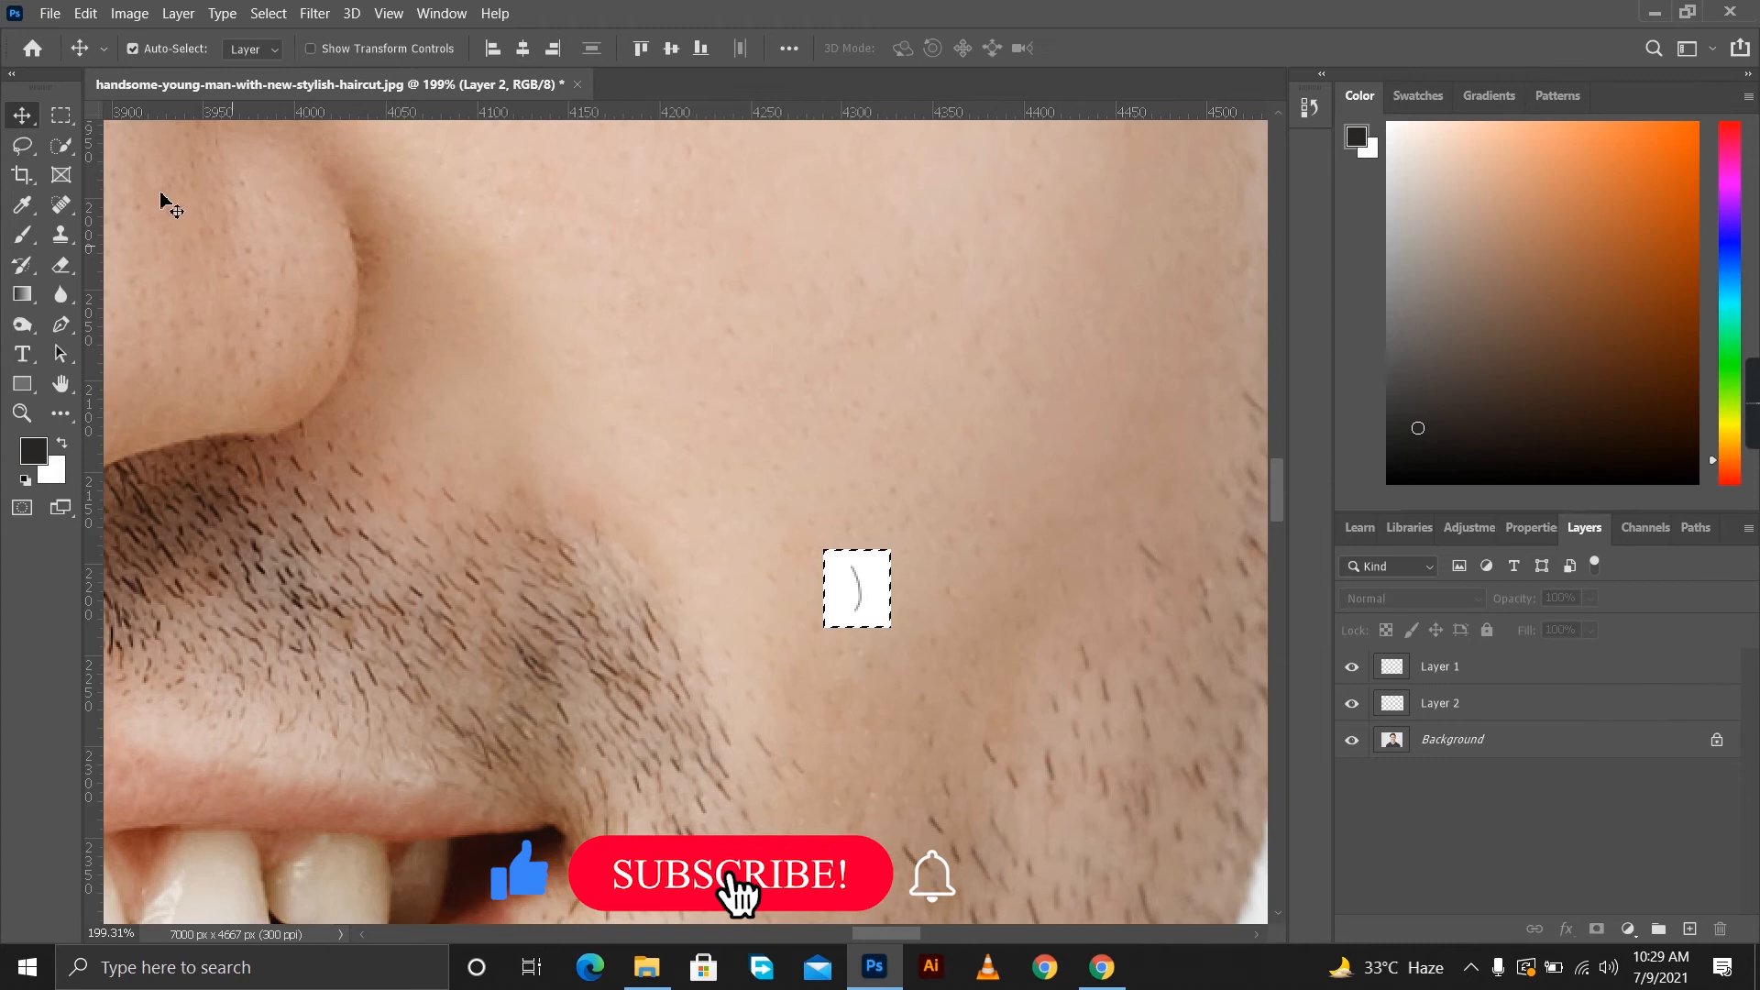
pyautogui.rightClick(546, 341)
pyautogui.click(579, 349)
pyautogui.scroll(5, 848, 579)
pyautogui.scroll(-6, 846, 579)
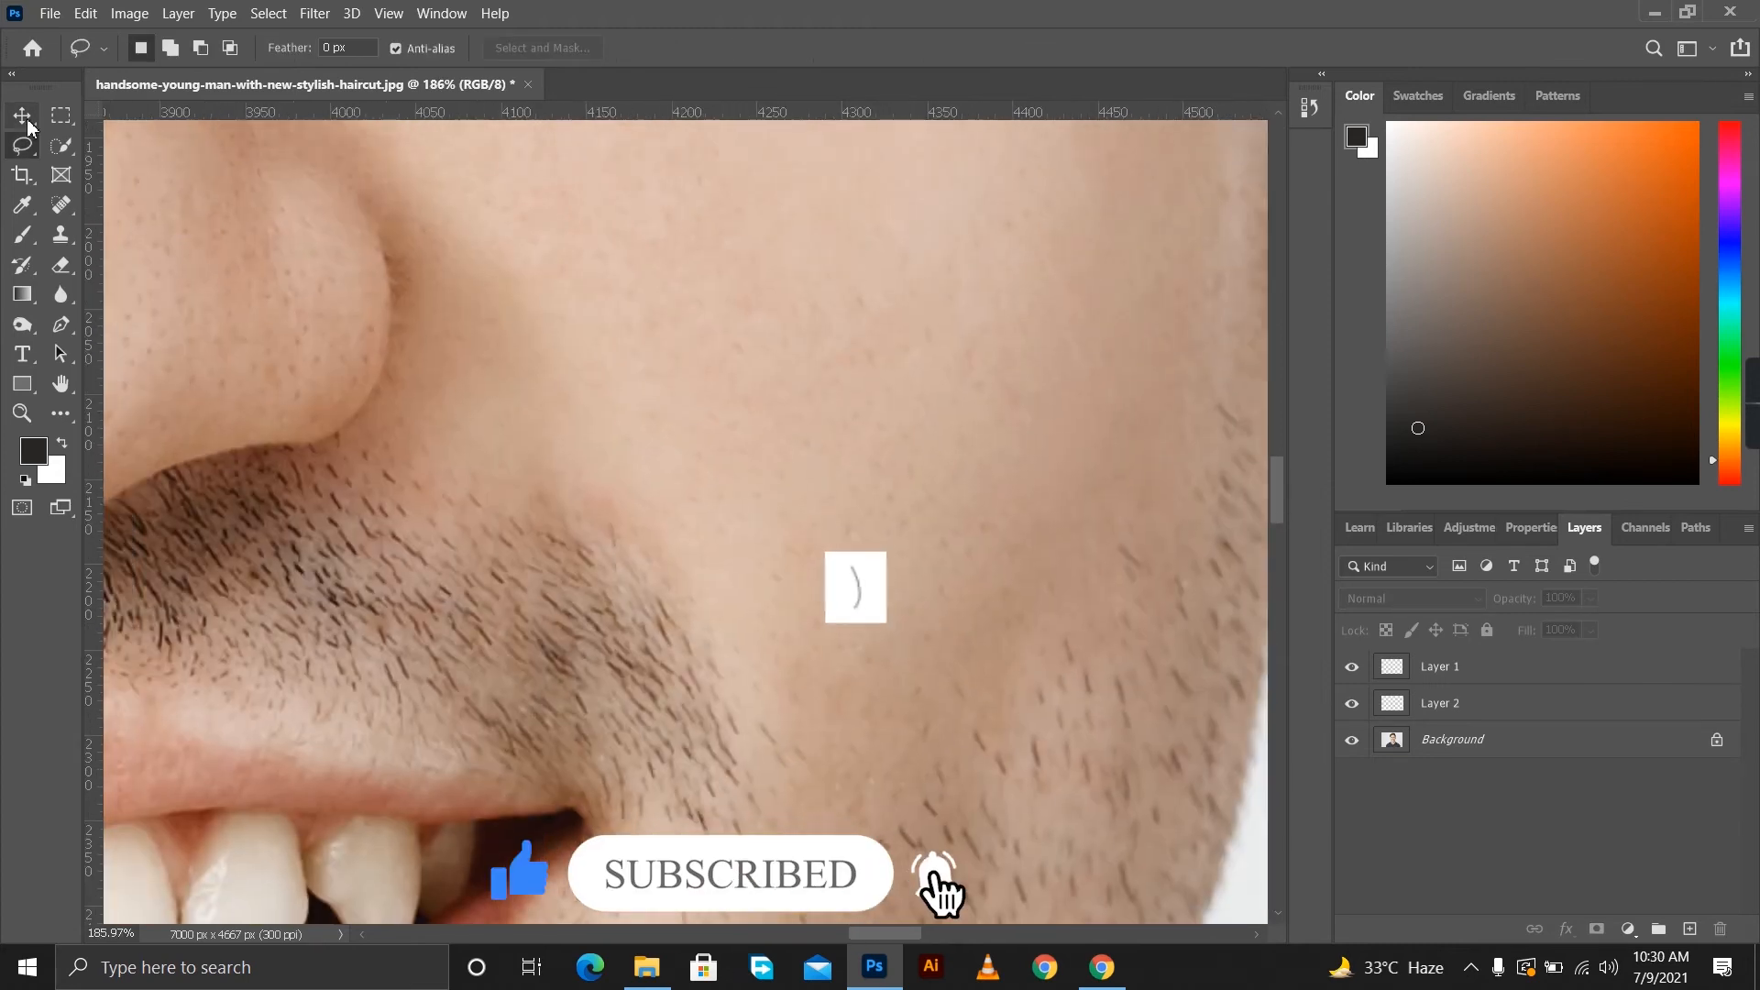
pyautogui.click(24, 117)
pyautogui.moveTo(857, 597); pyautogui.dragTo(854, 588)
pyautogui.click(87, 14)
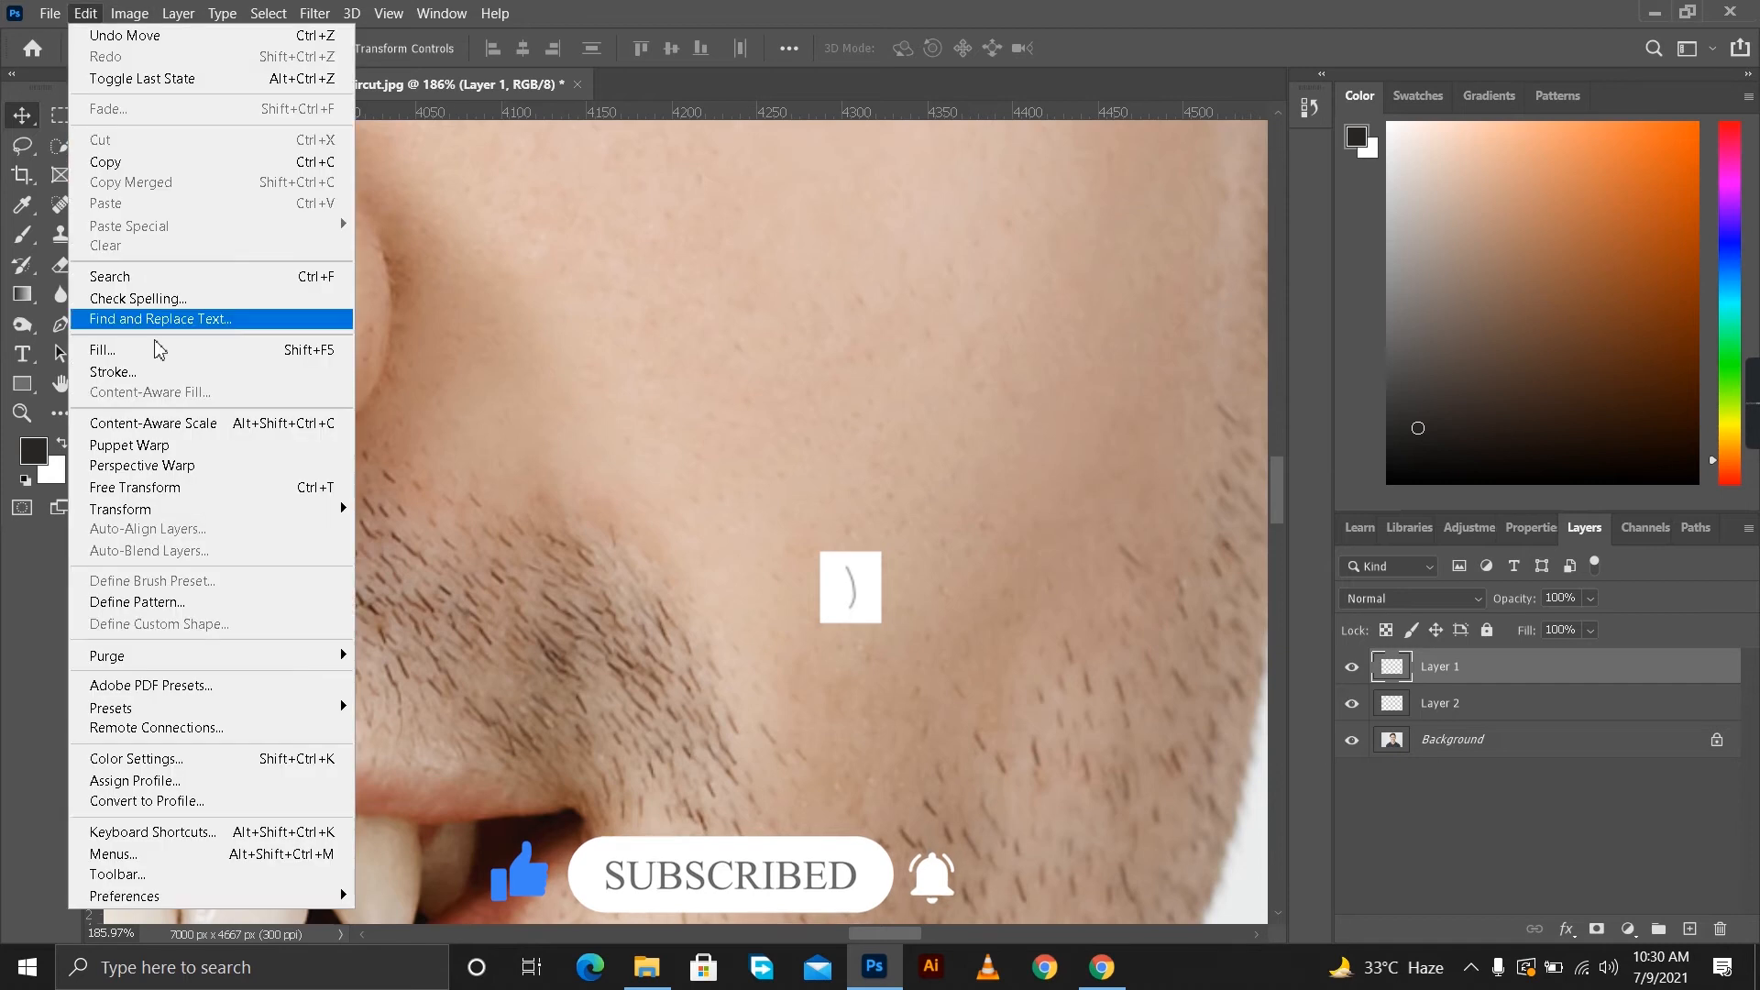
pyautogui.click(9, 232)
pyautogui.click(90, 18)
pyautogui.click(1456, 693)
pyautogui.click(1455, 701)
pyautogui.click(49, 13)
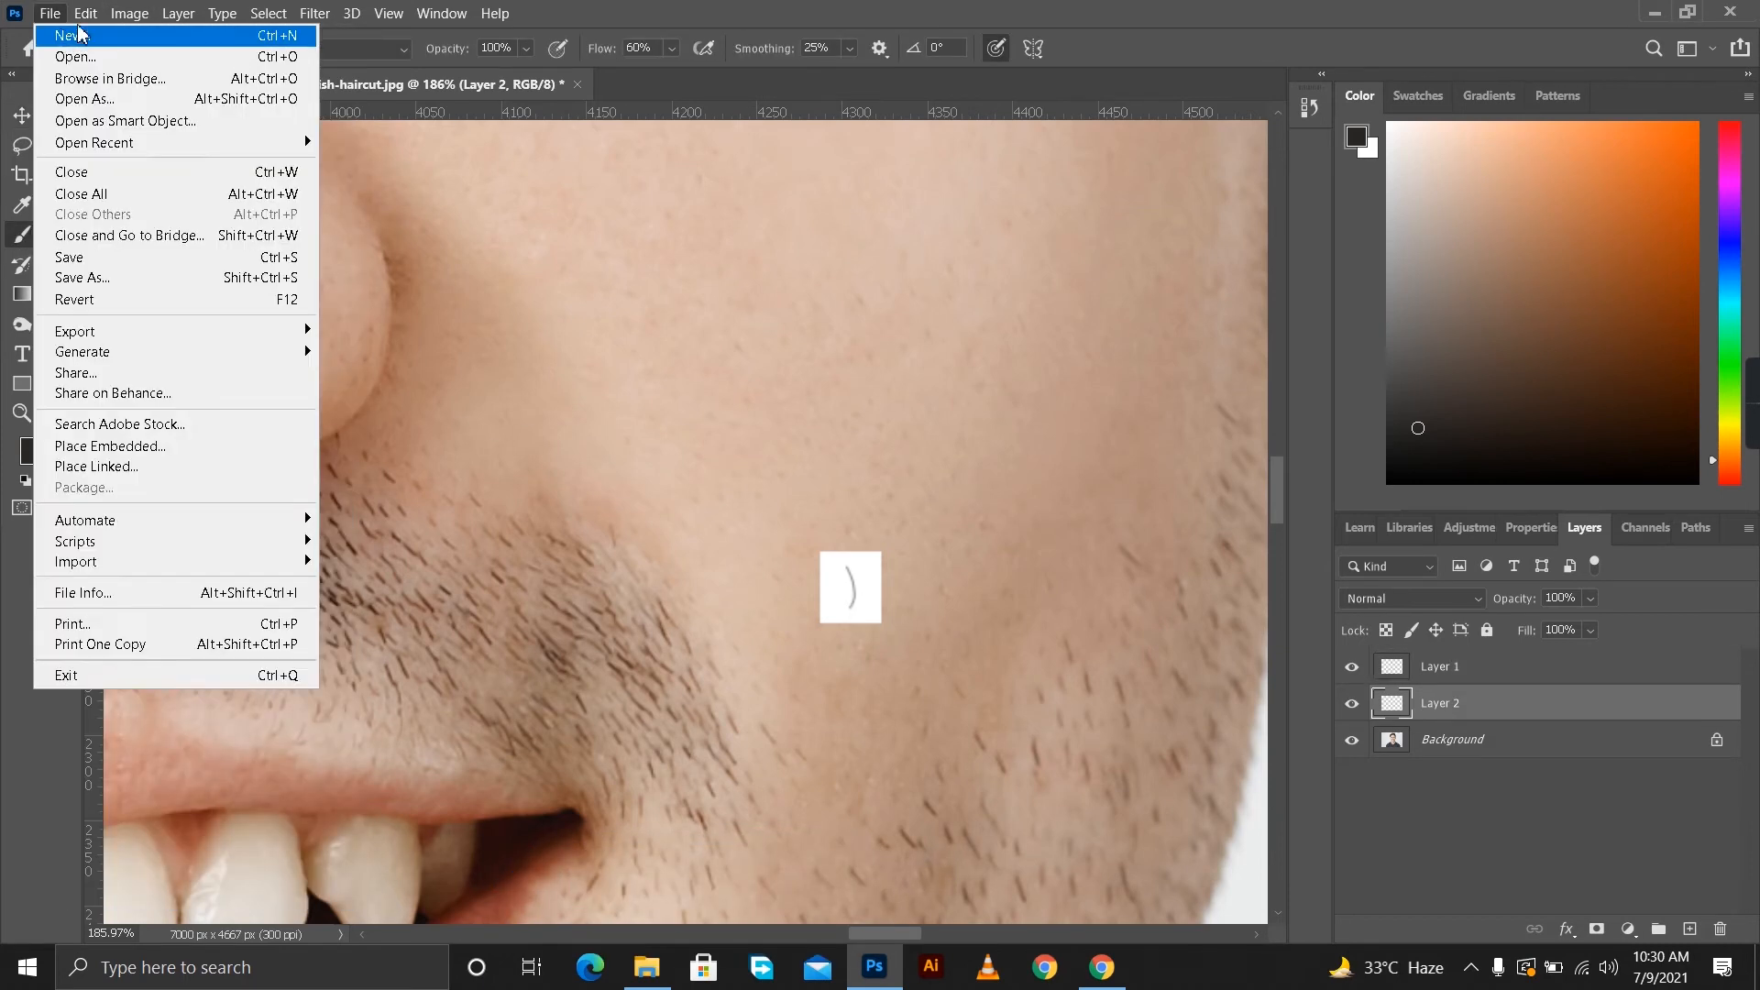
pyautogui.click(373, 363)
pyautogui.scroll(2, 1048, 630)
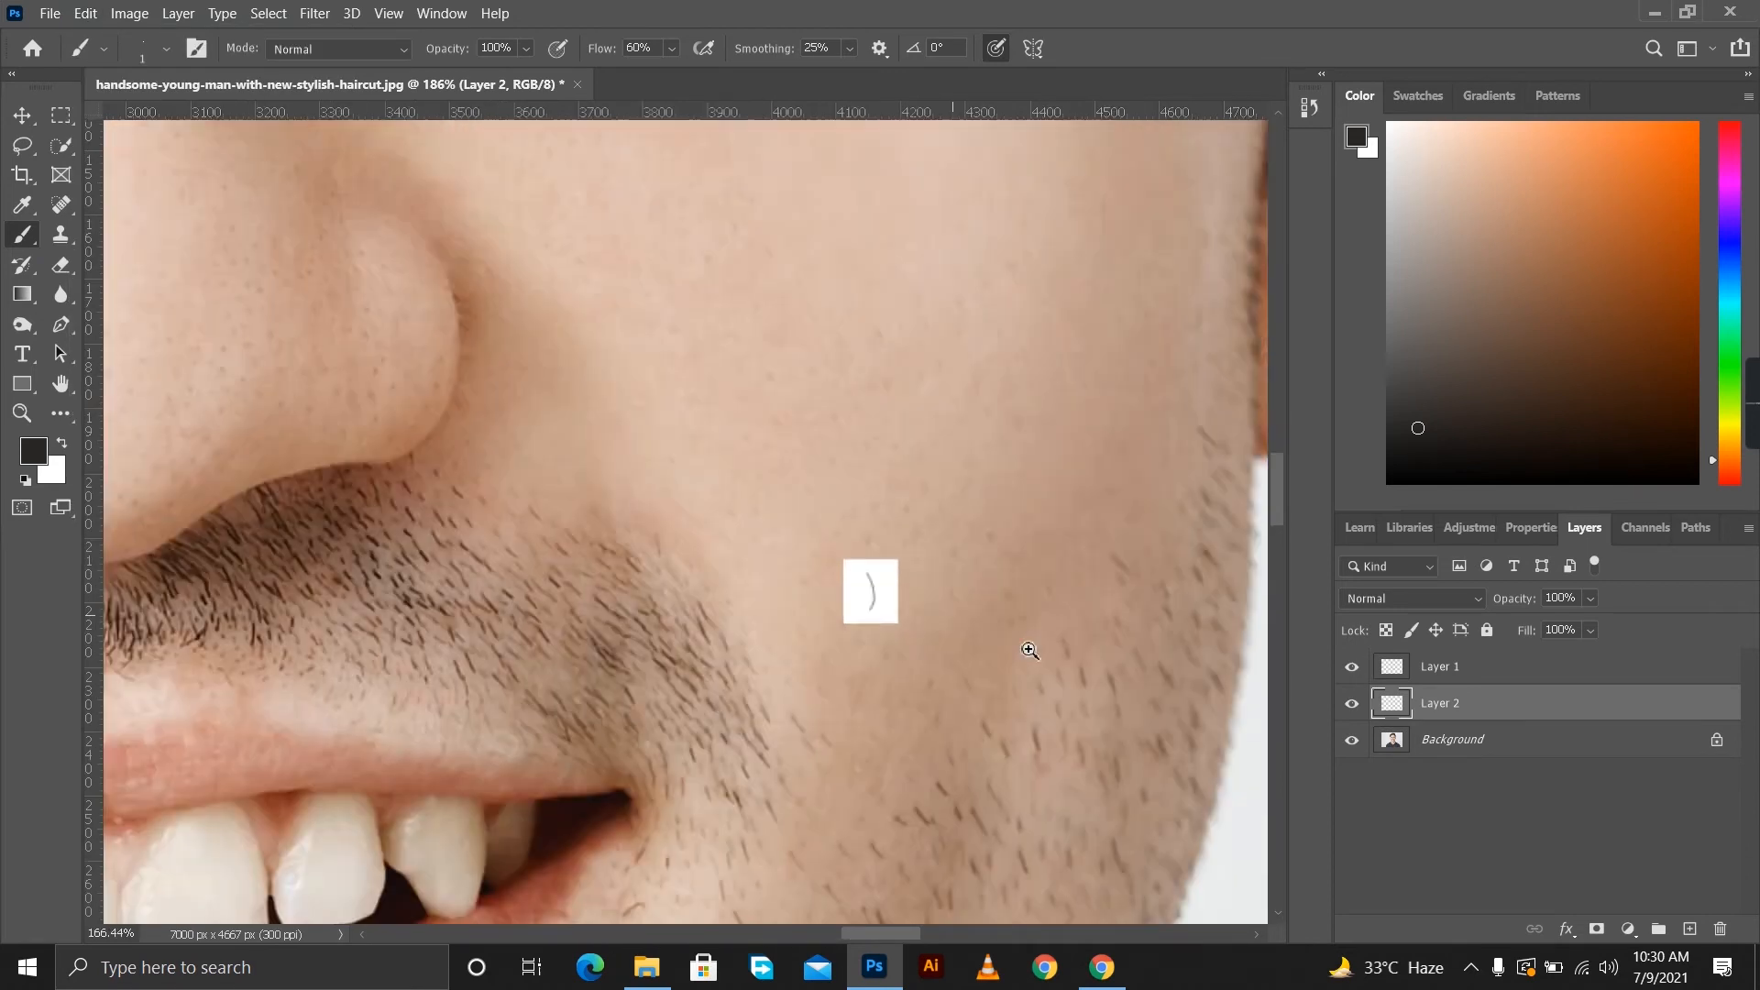
pyautogui.click(442, 13)
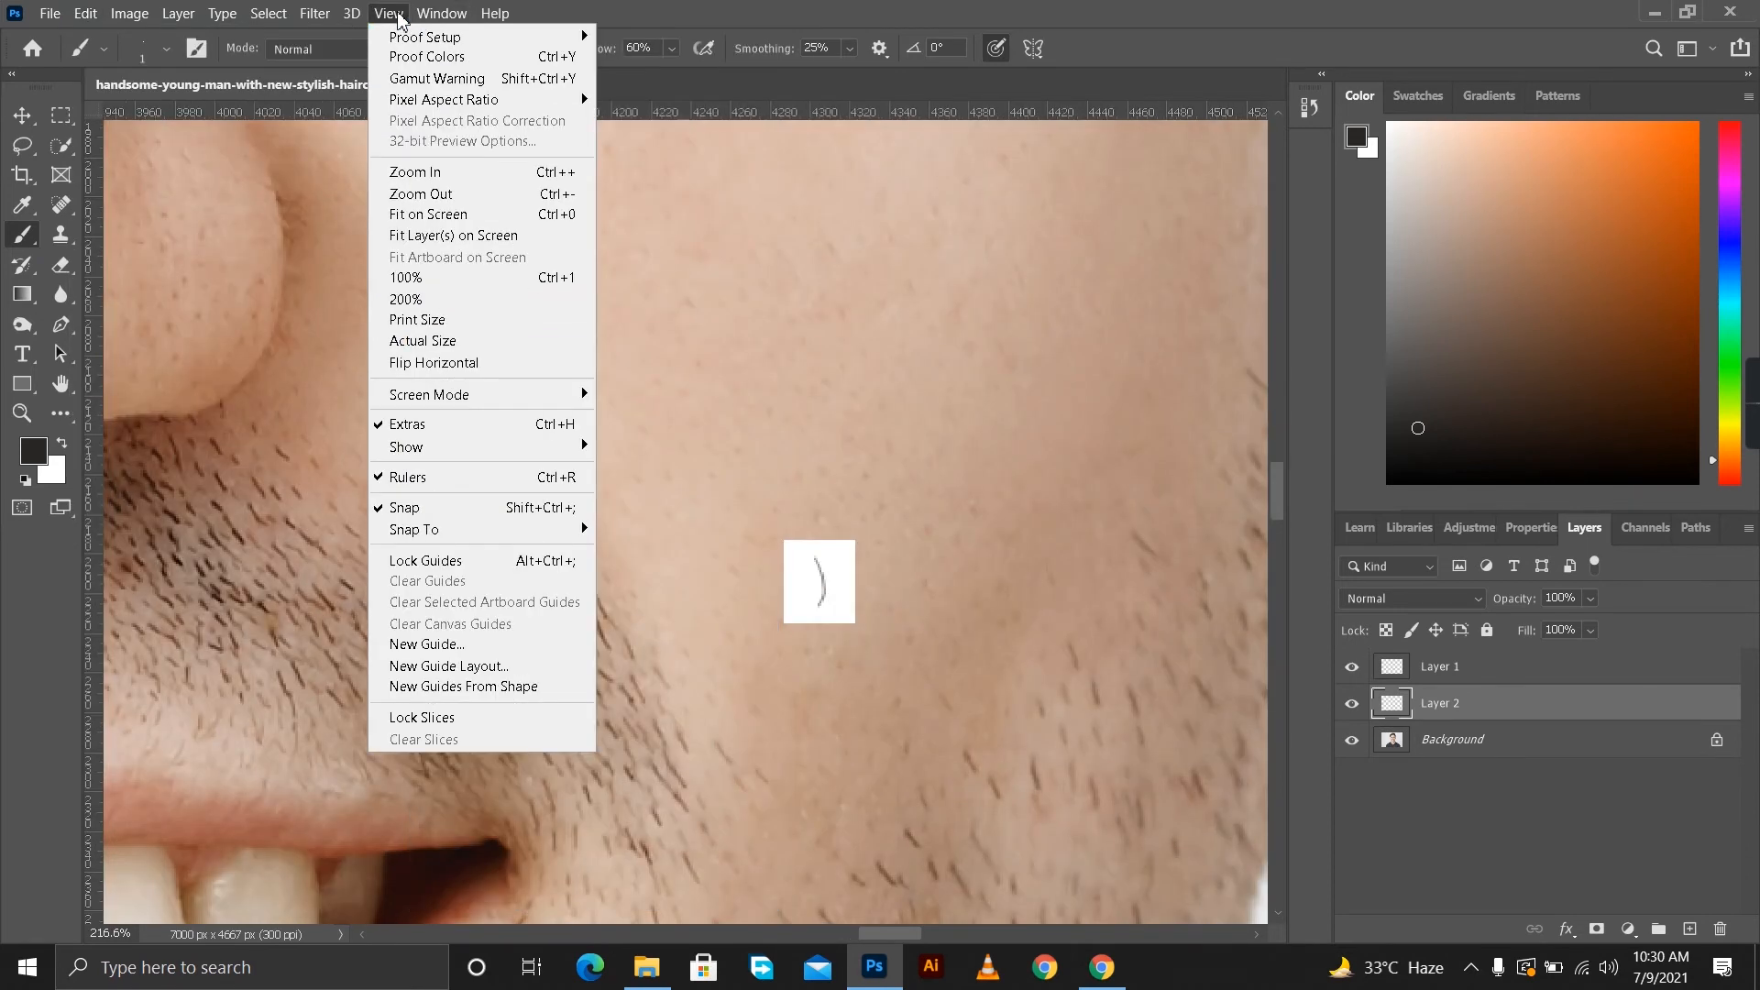
pyautogui.click(692, 14)
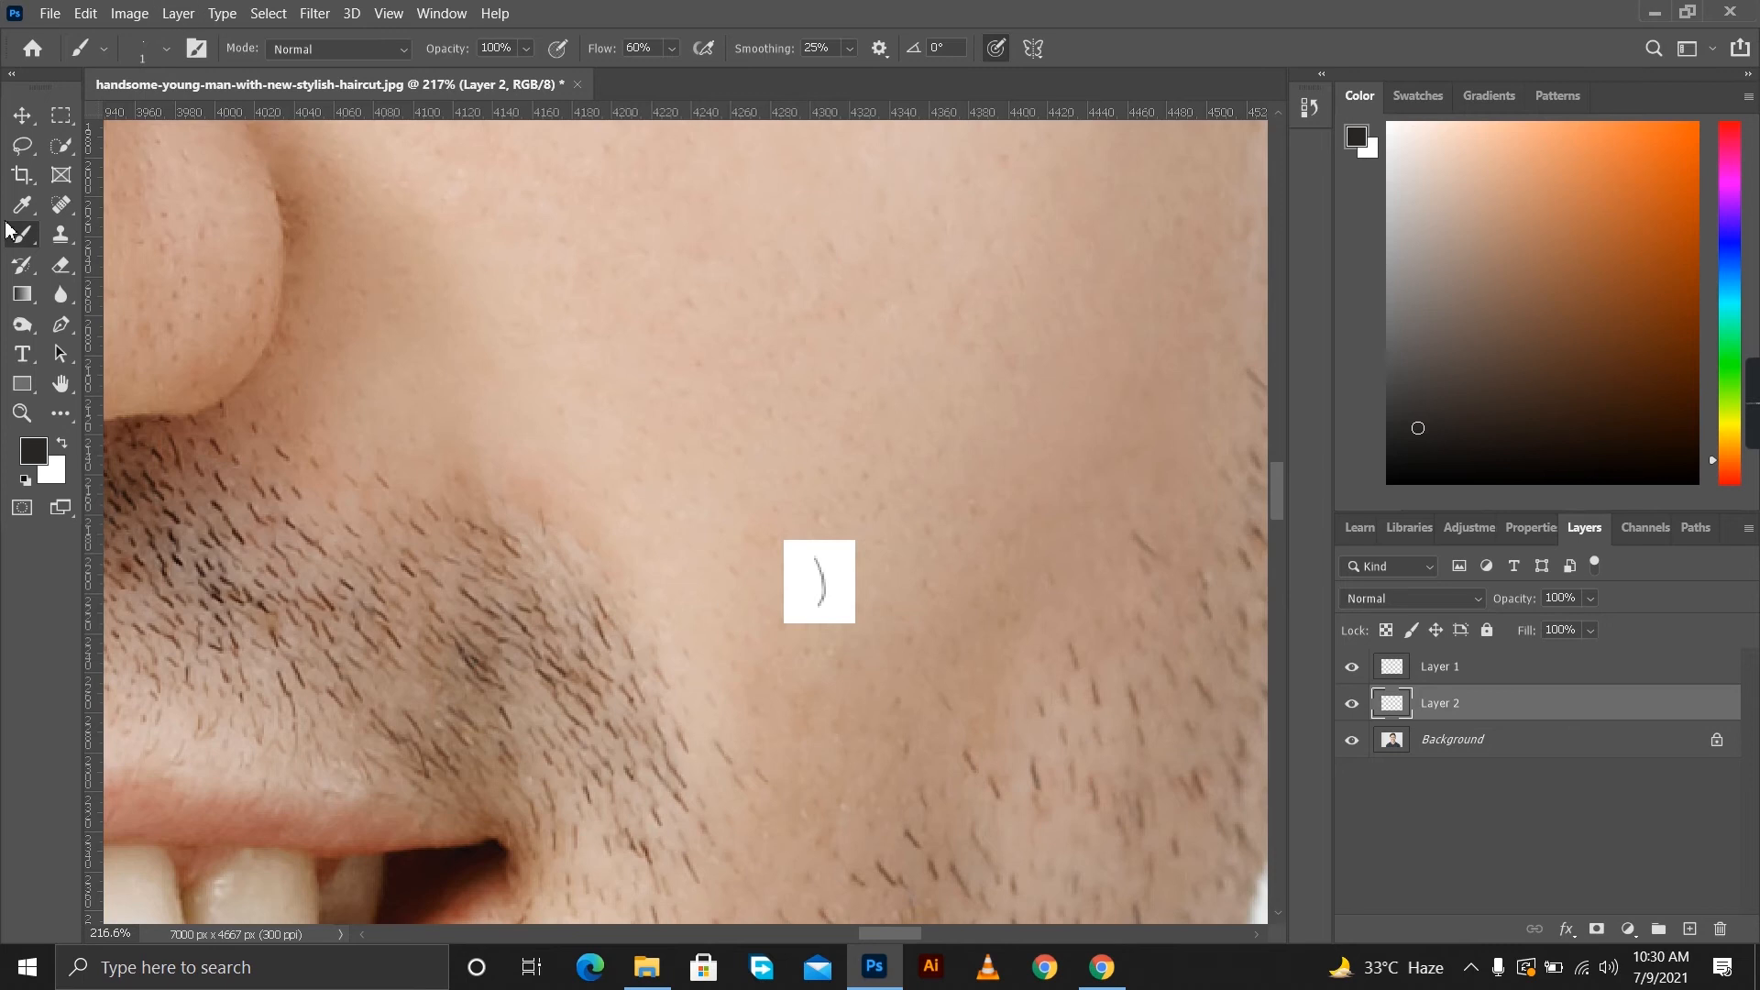
# Load the white patch's layer as a selection and define a brush preset from it named "h Brush 1".
pyautogui.keyDown('ctrl'); pyautogui.click(1407, 714); pyautogui.keyUp('ctrl')
pyautogui.click(85, 13)
pyautogui.click(259, 585)
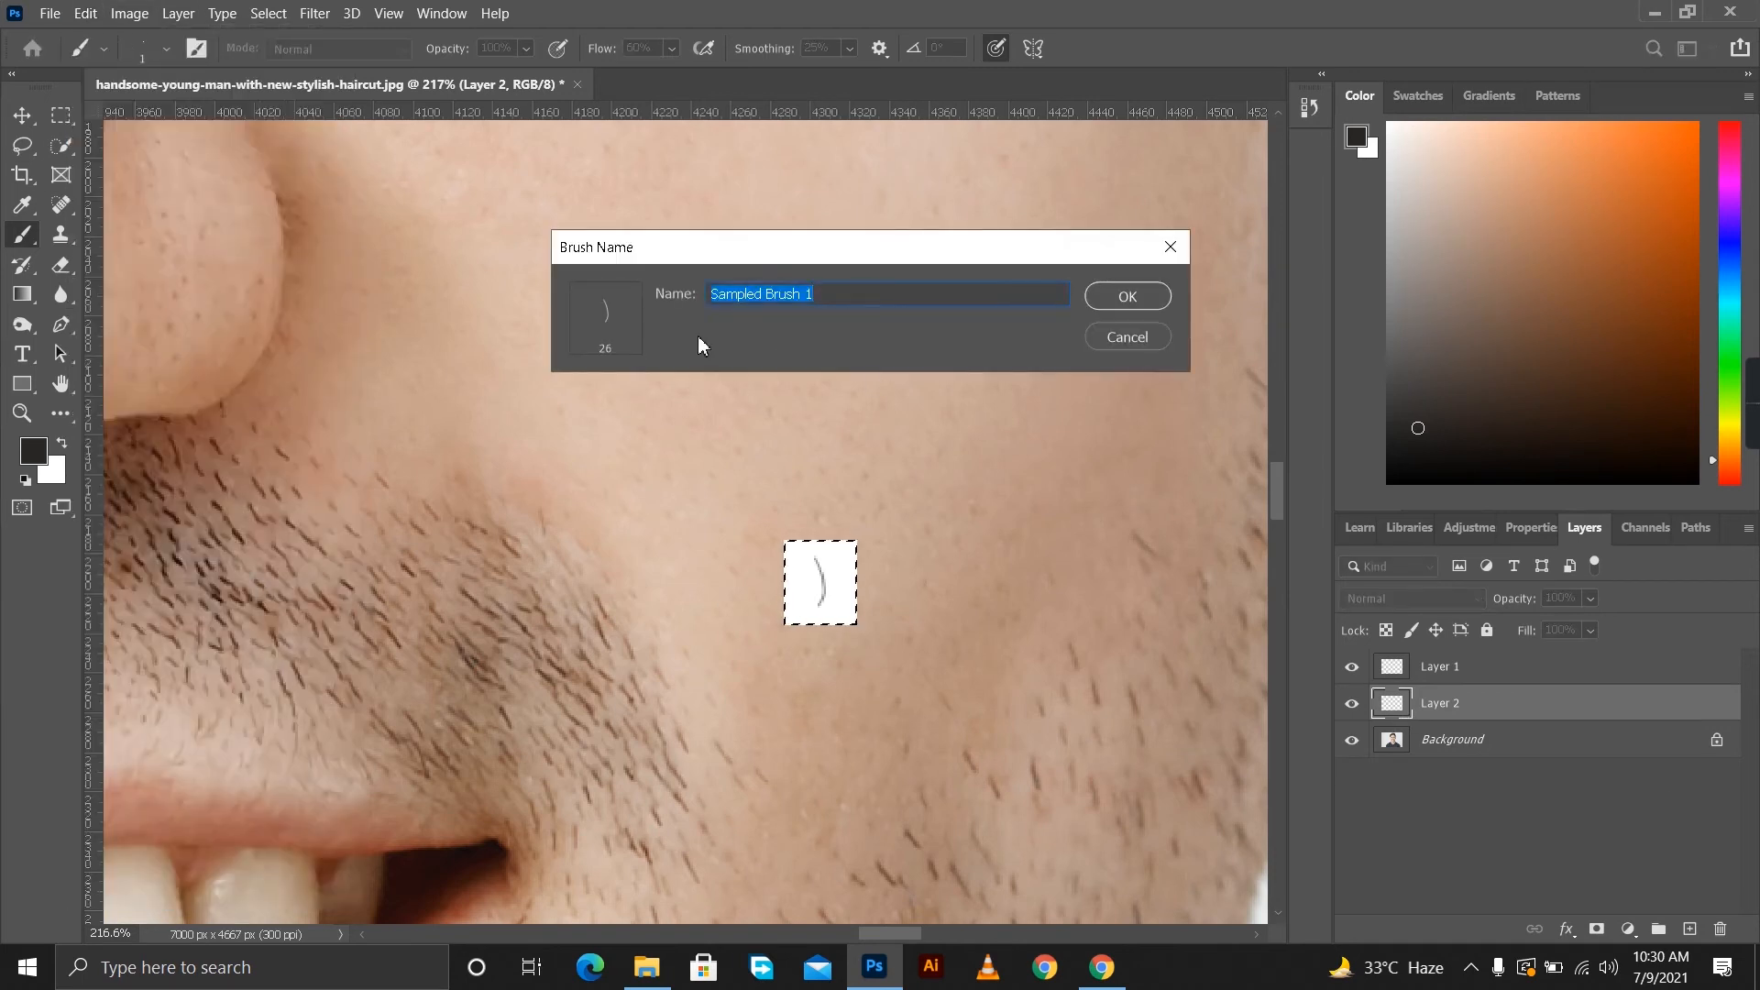
pyautogui.click(766, 294)
pyautogui.moveTo(765, 295); pyautogui.dragTo(681, 303)
pyautogui.press('BackSpace')
pyautogui.write('x')
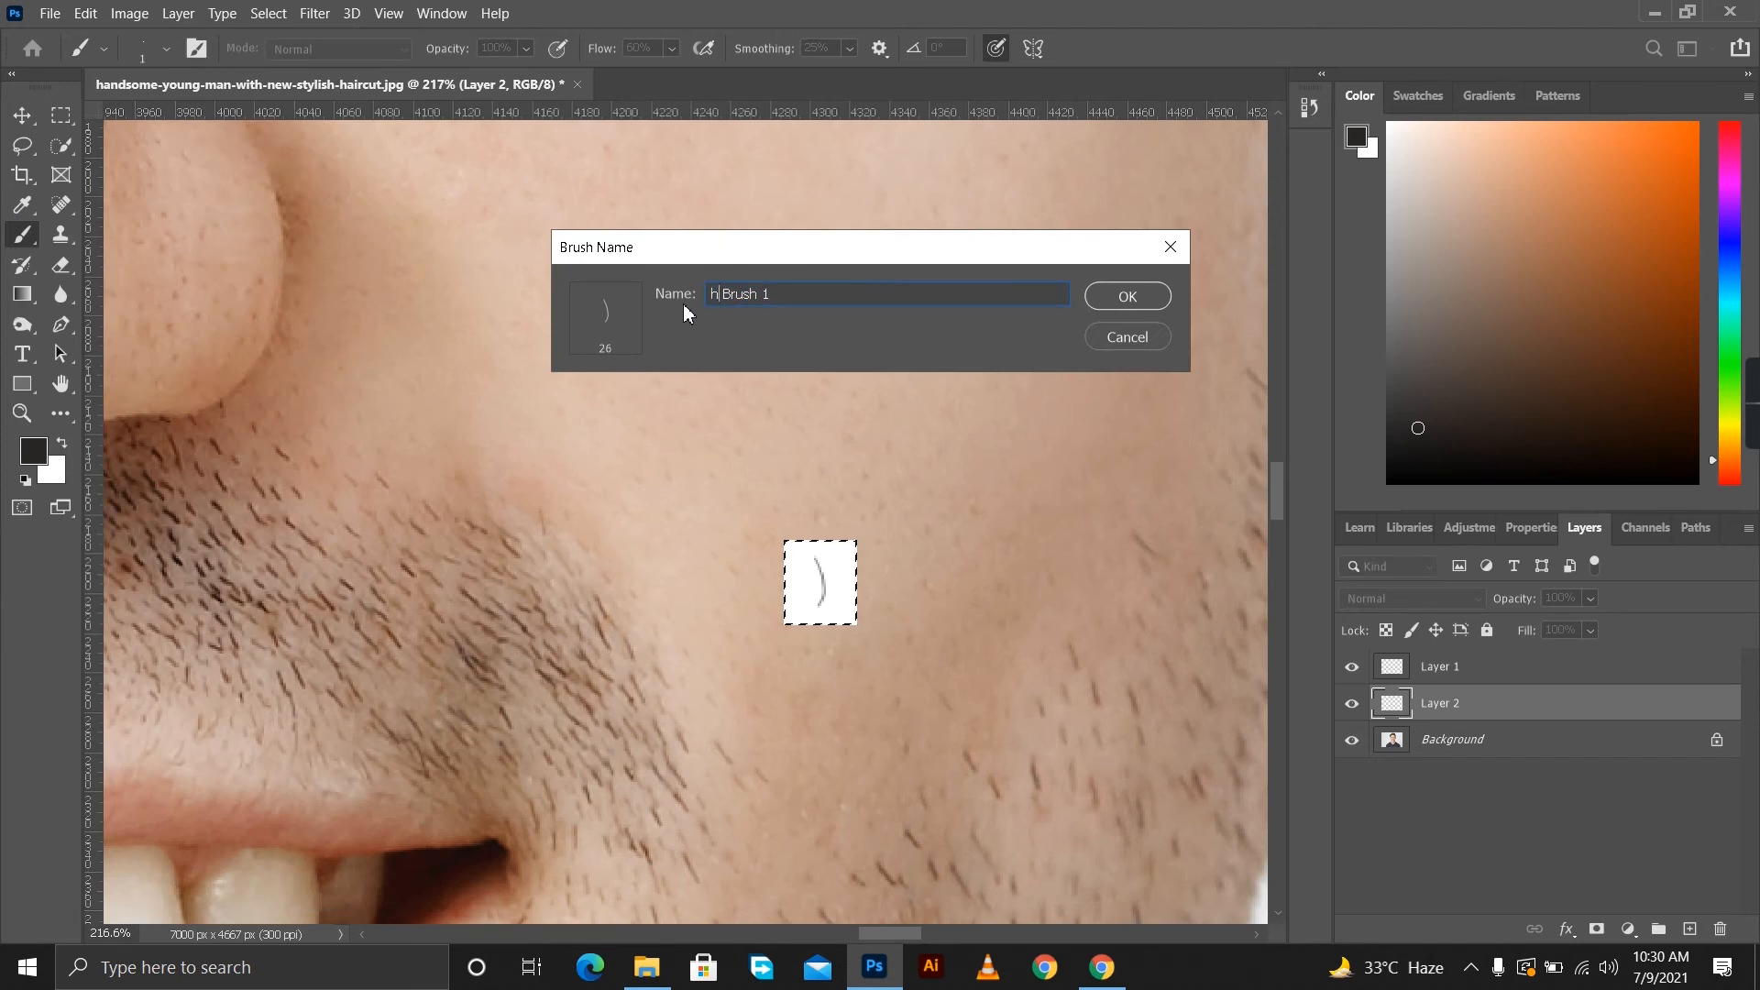
pyautogui.click(1120, 304)
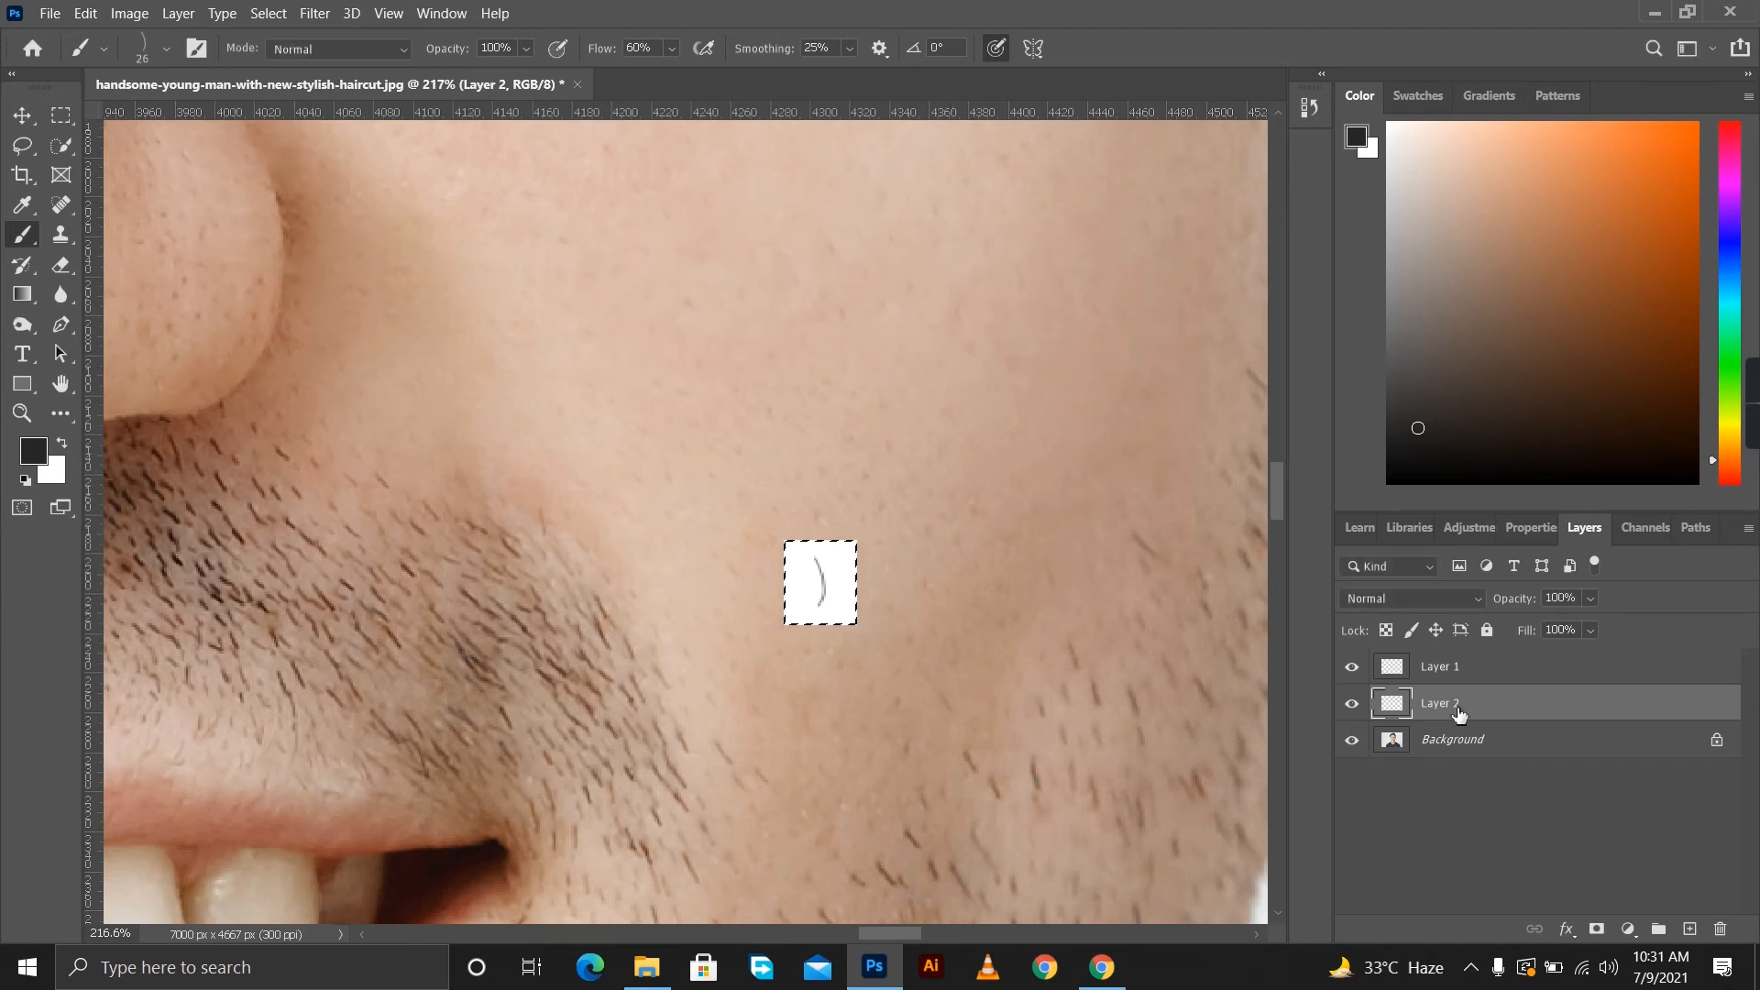
# Delete the hair and white-patch layers and duplicate the Background layer.
pyautogui.keyDown('ctrl'); pyautogui.click(1439, 666); pyautogui.keyUp('ctrl')
pyautogui.moveTo(1443, 706)
pyautogui.mouseDown()
pyautogui.moveTo(1691, 926)
pyautogui.moveTo(1720, 928)
pyautogui.mouseUp()
pyautogui.rightClick(512, 371)
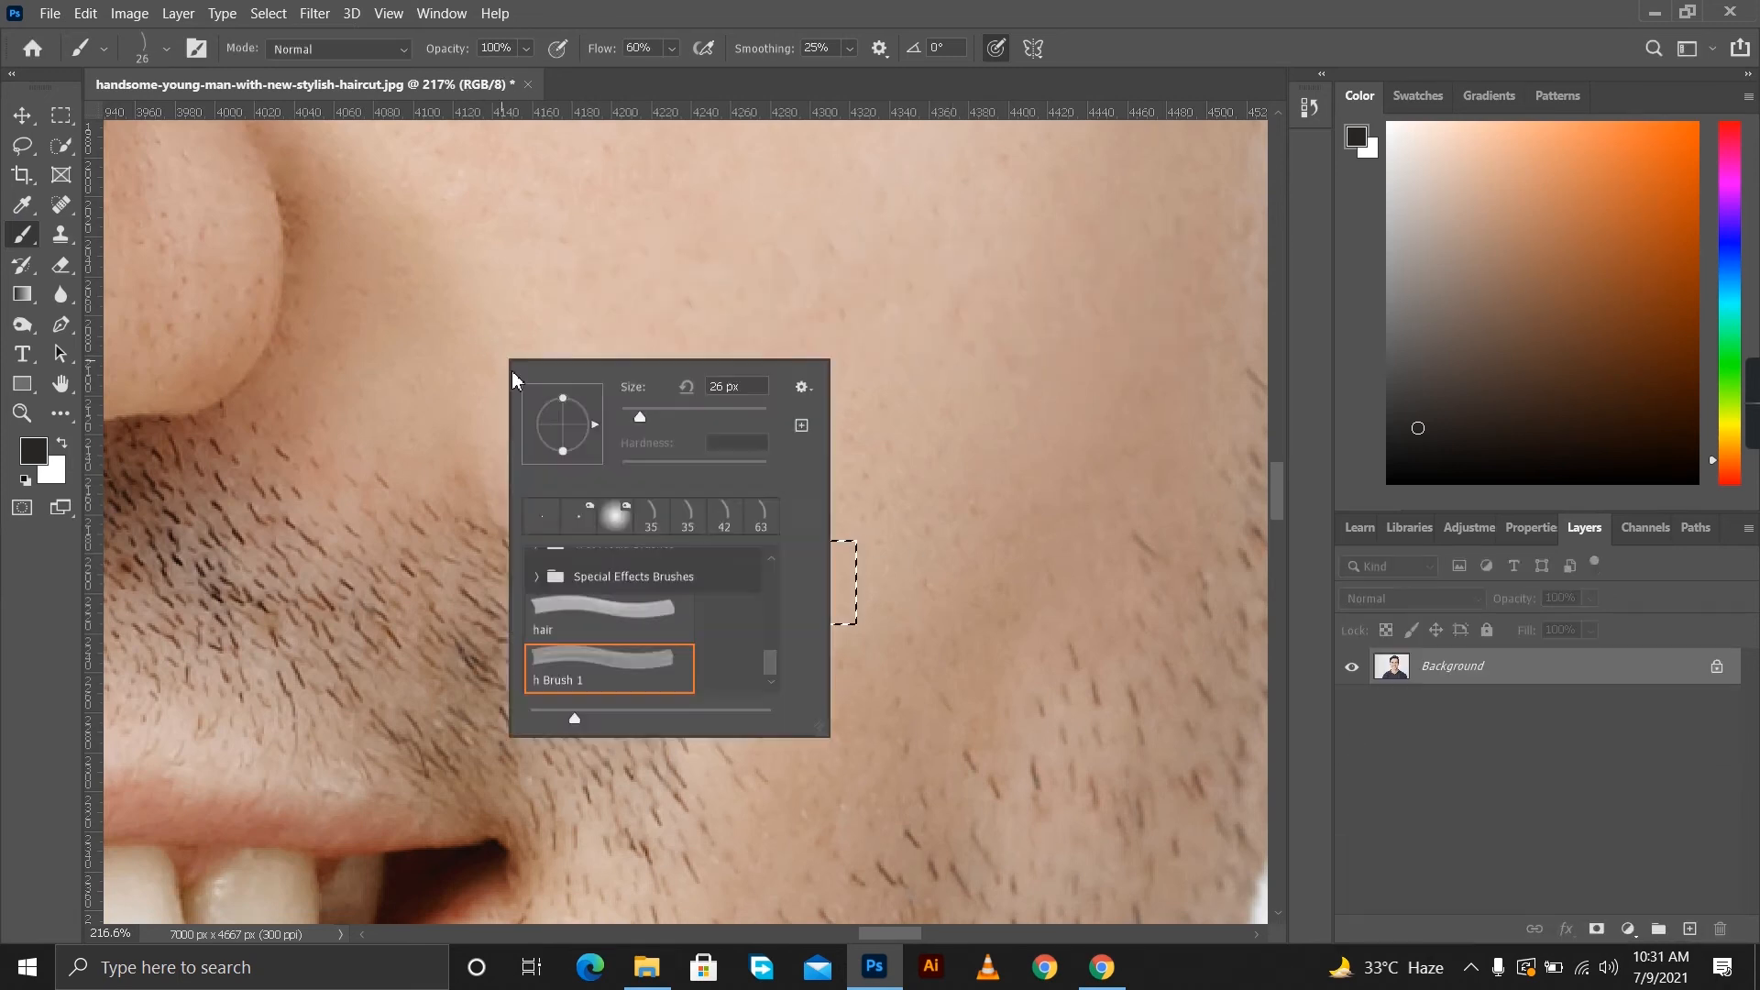
pyautogui.click(22, 116)
pyautogui.click(22, 235)
pyautogui.scroll(-5, 715, 597)
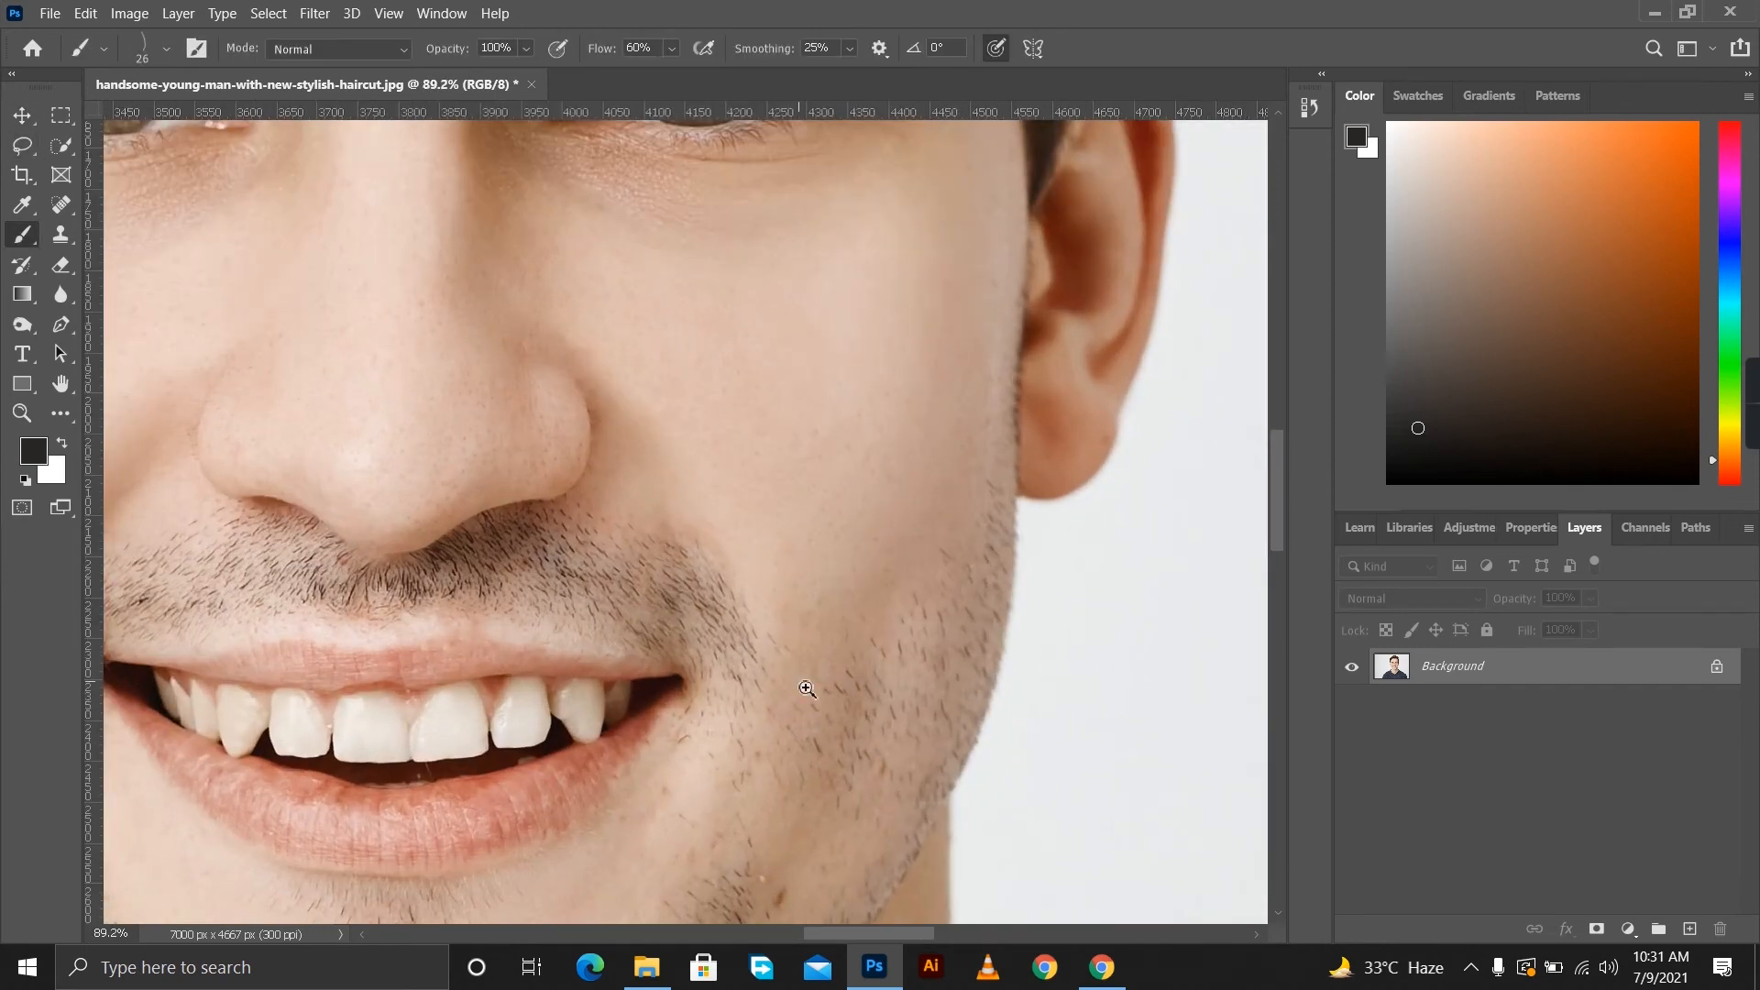
pyautogui.scroll(5, 821, 688)
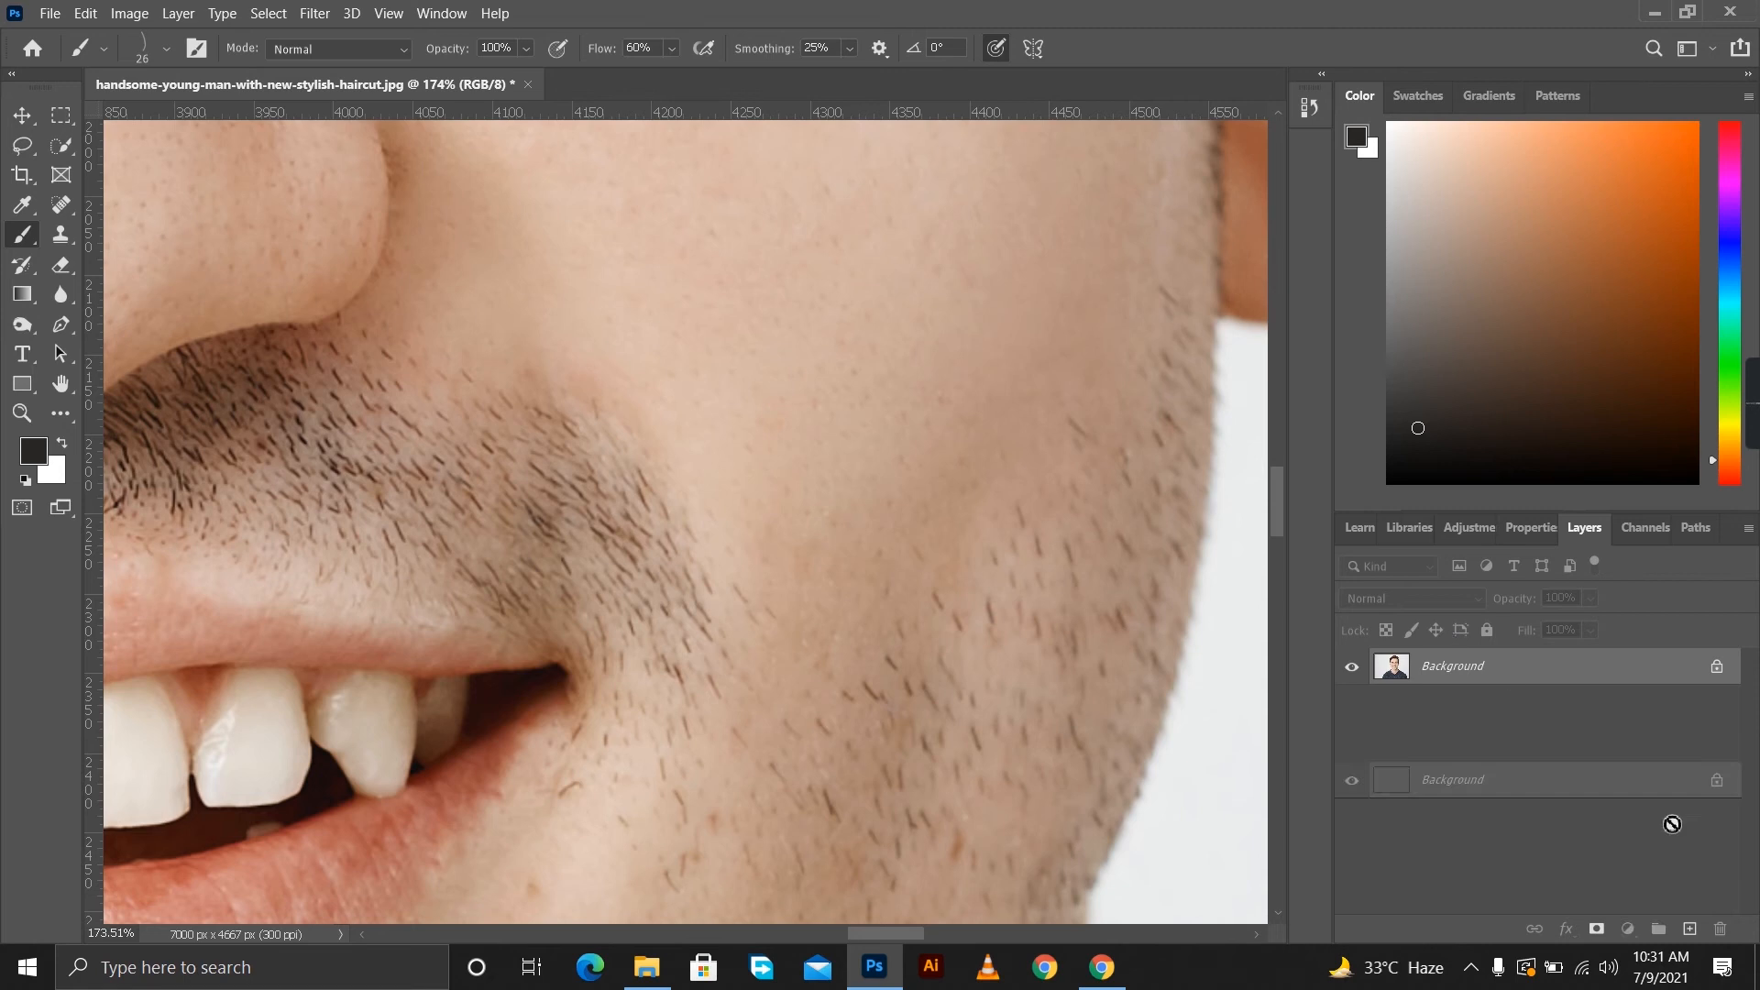
pyautogui.hotkey('ctrl', 'j')
# Set the brush's Shape Dynamics to 100% size jitter, 10% angle jitter controlled by Direction, and 100% roundness jitter.
pyautogui.click(442, 12)
pyautogui.click(495, 203)
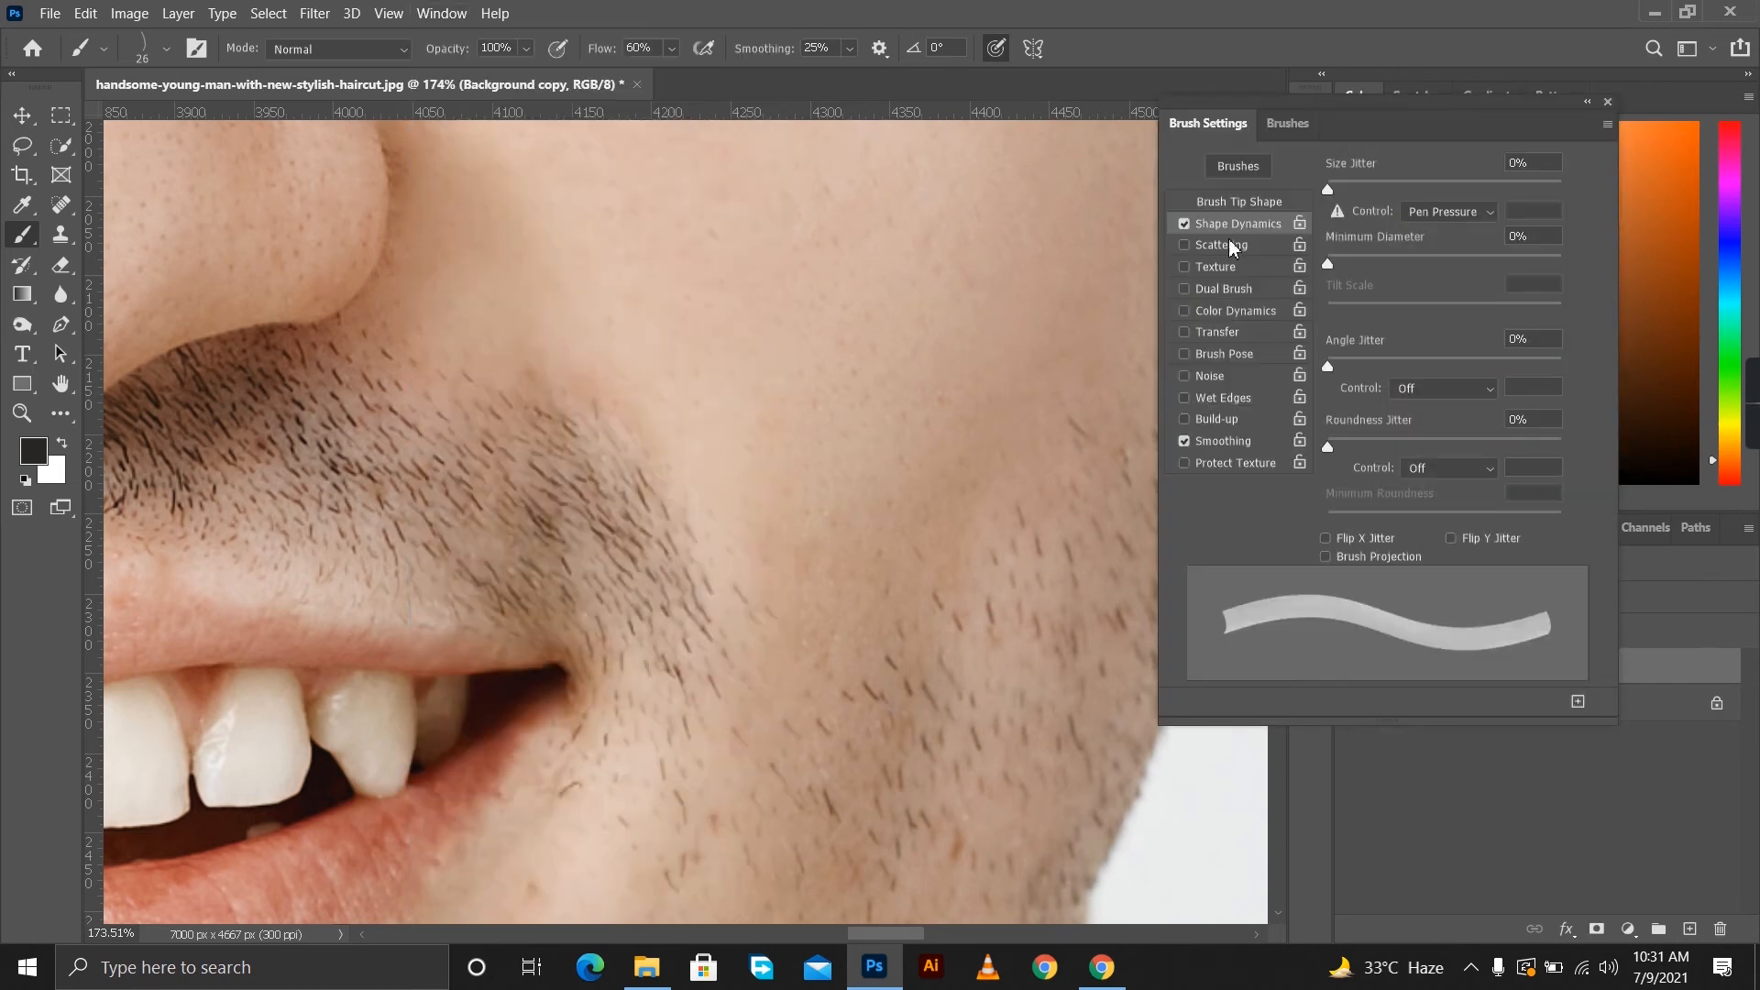
pyautogui.moveTo(1224, 274); pyautogui.dragTo(1521, 296)
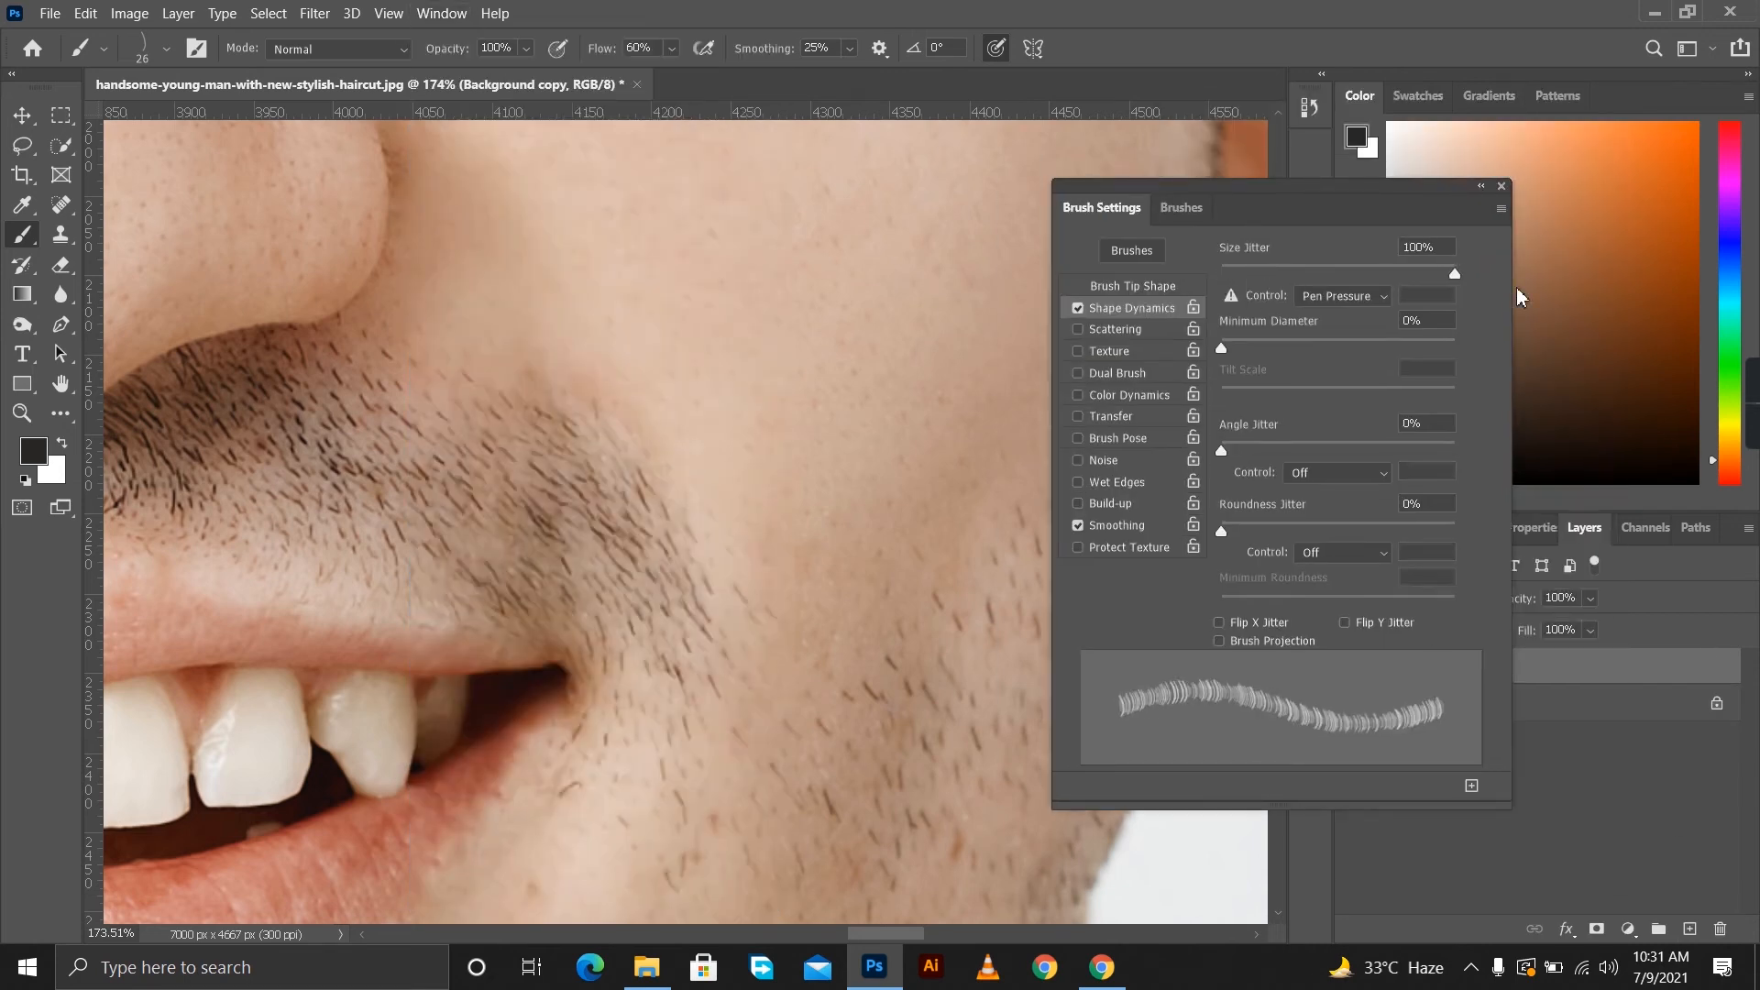
pyautogui.moveTo(1244, 456)
pyautogui.mouseDown()
pyautogui.moveTo(1263, 453)
pyautogui.moveTo(1247, 453)
pyautogui.mouseUp()
pyautogui.click(1382, 475)
pyautogui.click(1339, 634)
pyautogui.moveTo(1221, 531); pyautogui.dragTo(1547, 556)
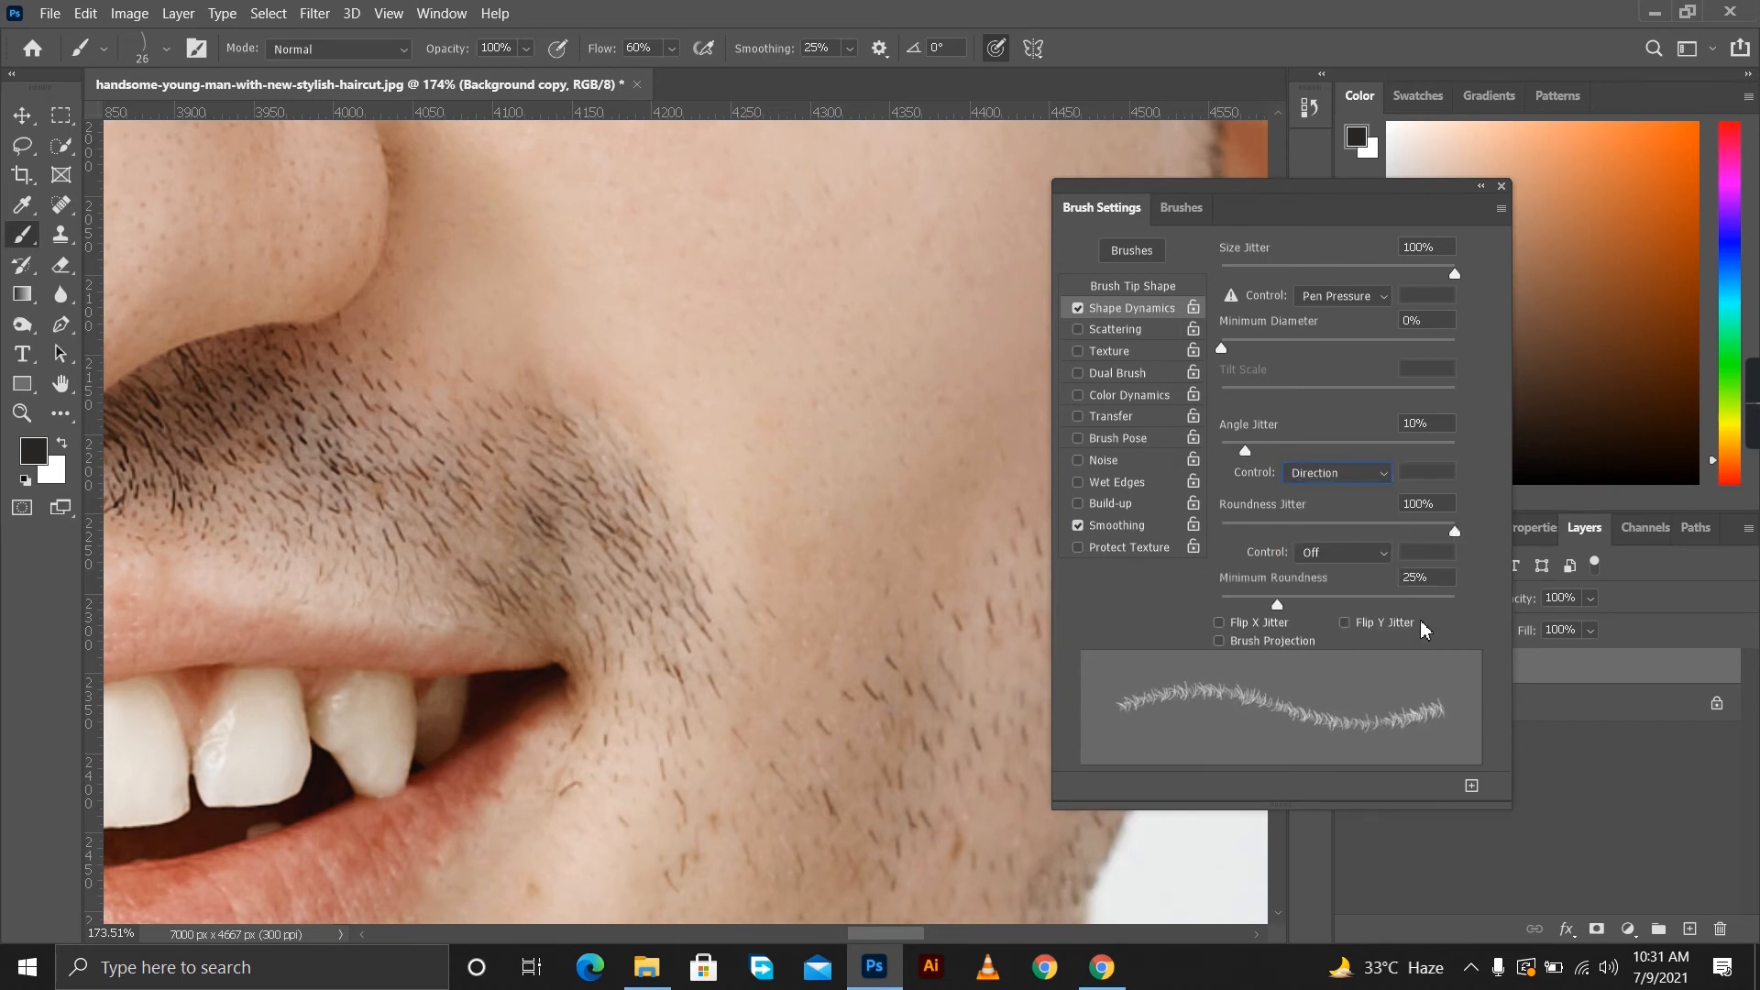
# Enable Scattering at 343% with count 2 and 17% count jitter, and Transfer with 100% opacity jitter and 7% flow jitter.
pyautogui.click(1115, 330)
pyautogui.moveTo(1223, 277)
pyautogui.mouseDown()
pyautogui.moveTo(1371, 282)
pyautogui.moveTo(1302, 272)
pyautogui.mouseUp()
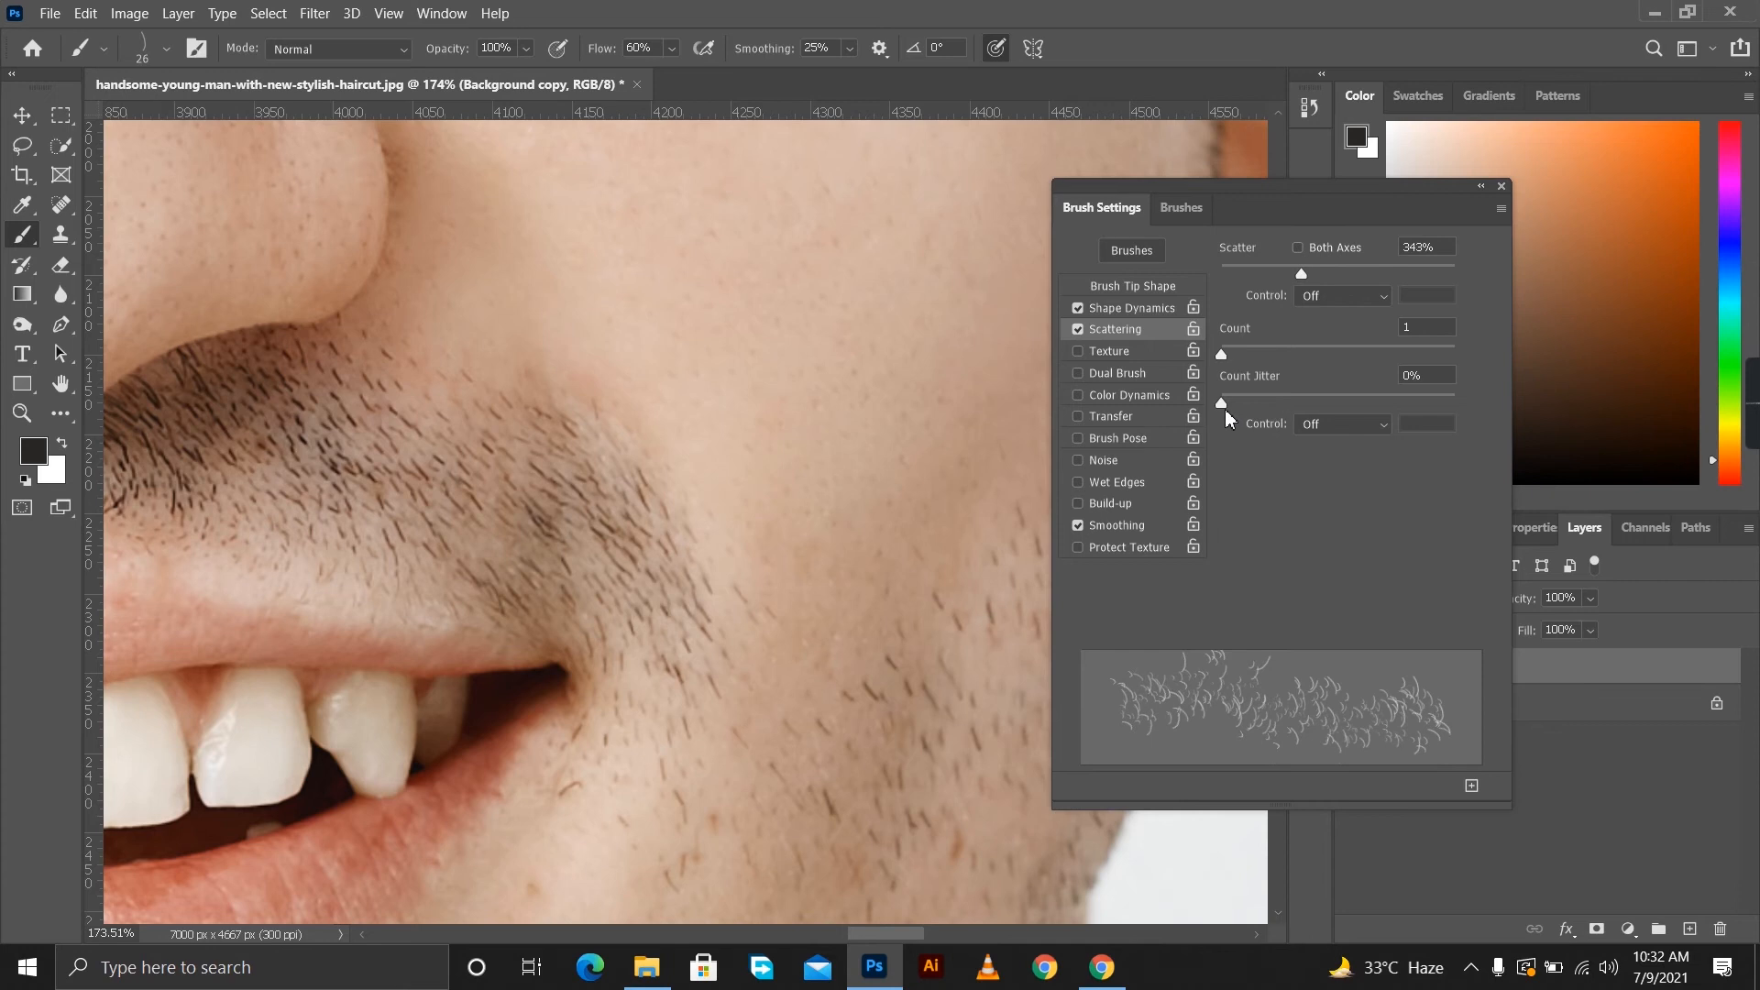
pyautogui.moveTo(1224, 406)
pyautogui.mouseDown()
pyautogui.moveTo(1283, 409)
pyautogui.moveTo(1263, 408)
pyautogui.moveTo(1251, 360)
pyautogui.moveTo(1294, 367)
pyautogui.moveTo(1244, 367)
pyautogui.mouseUp()
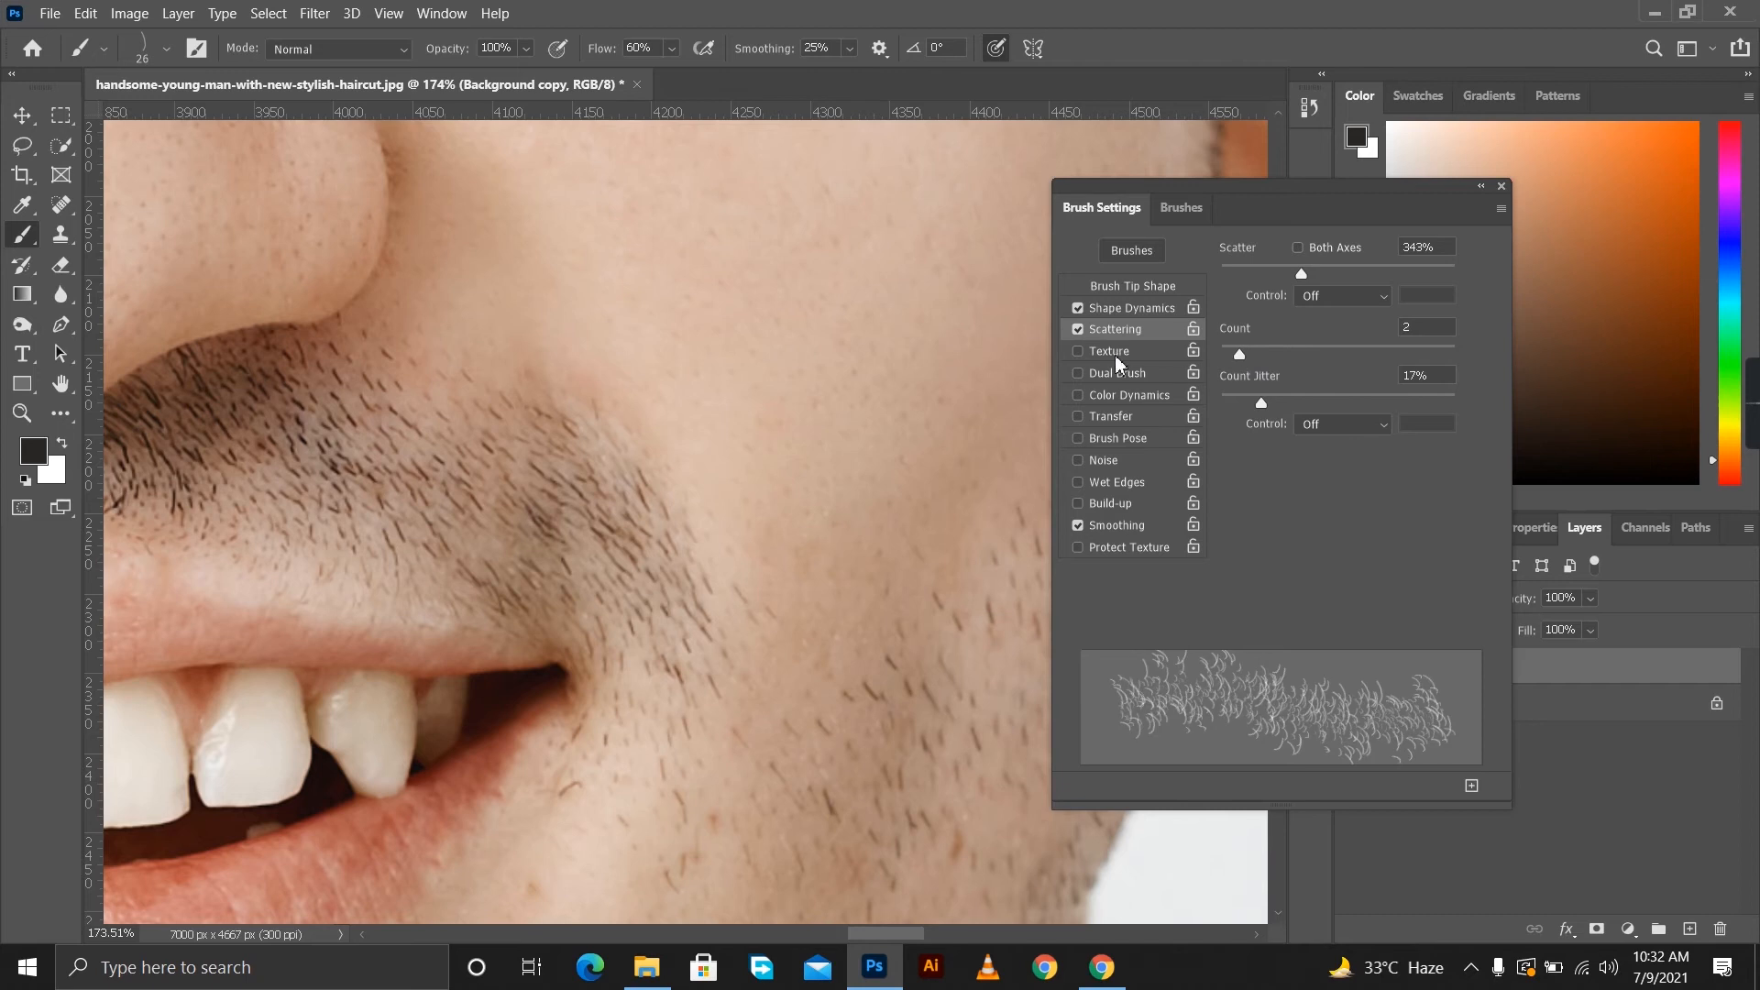
pyautogui.click(1111, 417)
pyautogui.moveTo(1444, 279); pyautogui.dragTo(1458, 275)
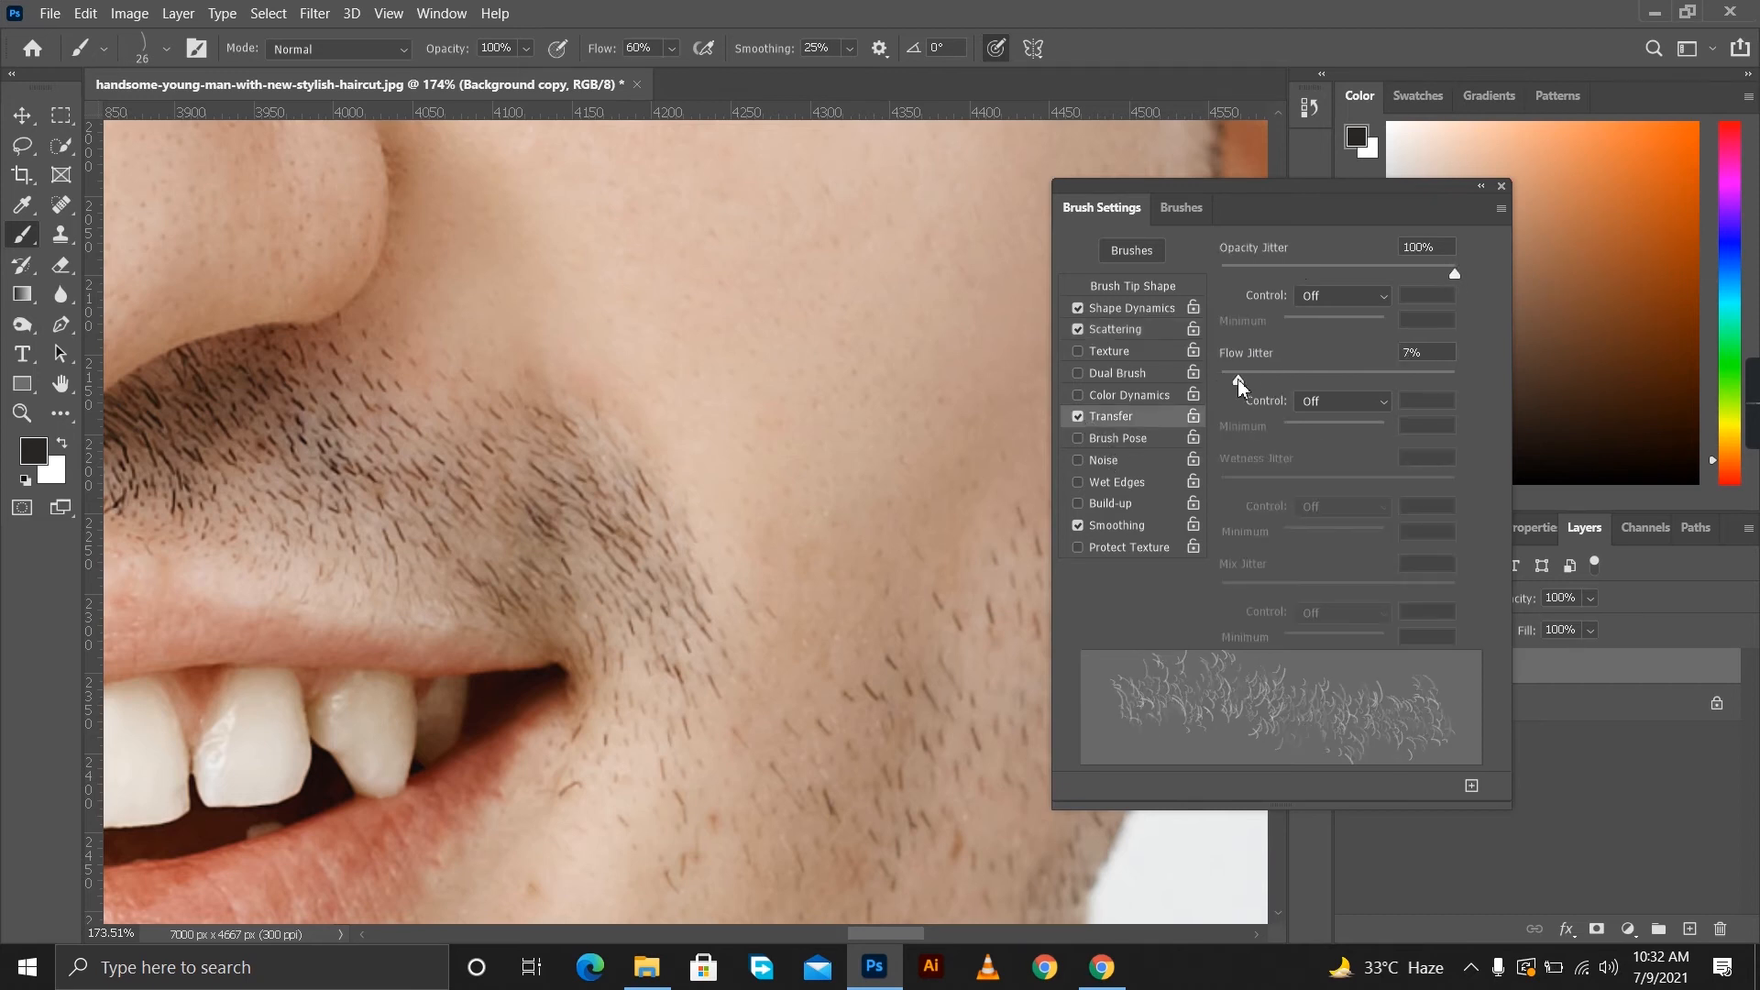
# Set the brush tip to 42 px with 23% spacing and enable both Flip X and Flip Y.
pyautogui.click(1133, 286)
pyautogui.moveTo(1234, 599); pyautogui.dragTo(1245, 600)
pyautogui.moveTo(1249, 412); pyautogui.dragTo(1268, 411)
pyautogui.click(1224, 432)
pyautogui.click(1280, 432)
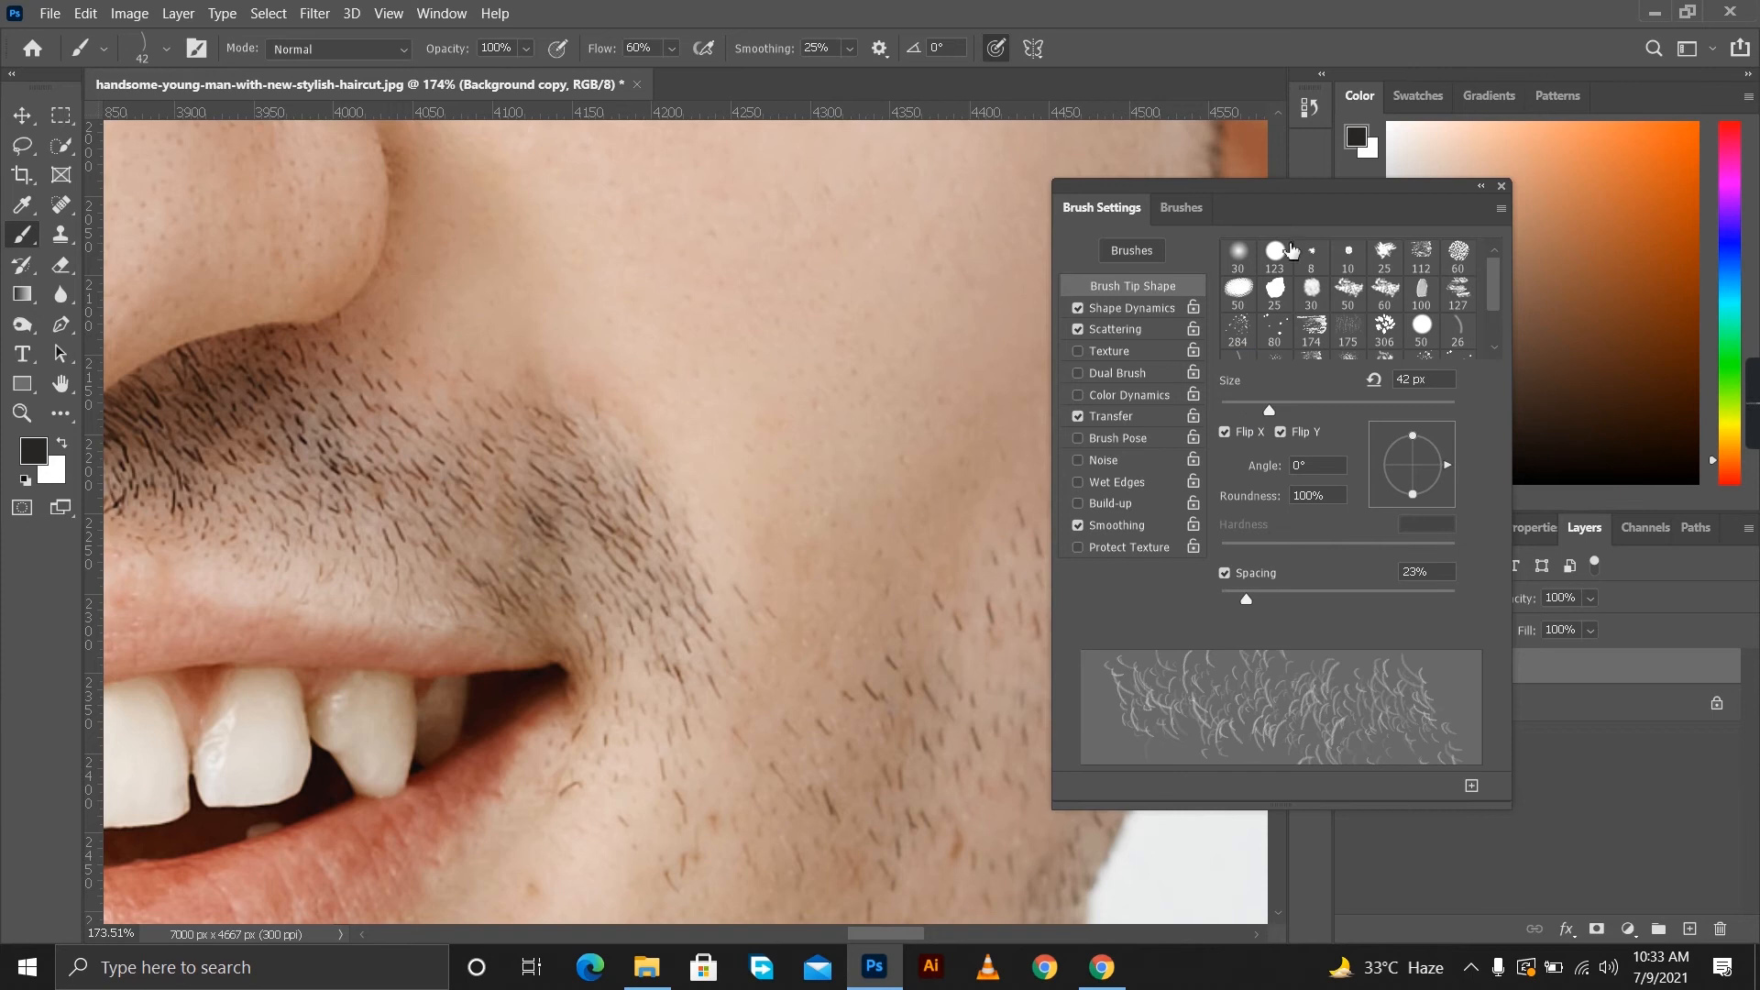
# Paint beard hair over the cheek and jaw between the mouth corner and the ear, down along the jawline.
pyautogui.moveTo(1296, 189); pyautogui.dragTo(1485, 176)
pyautogui.scroll(-5, 1013, 620)
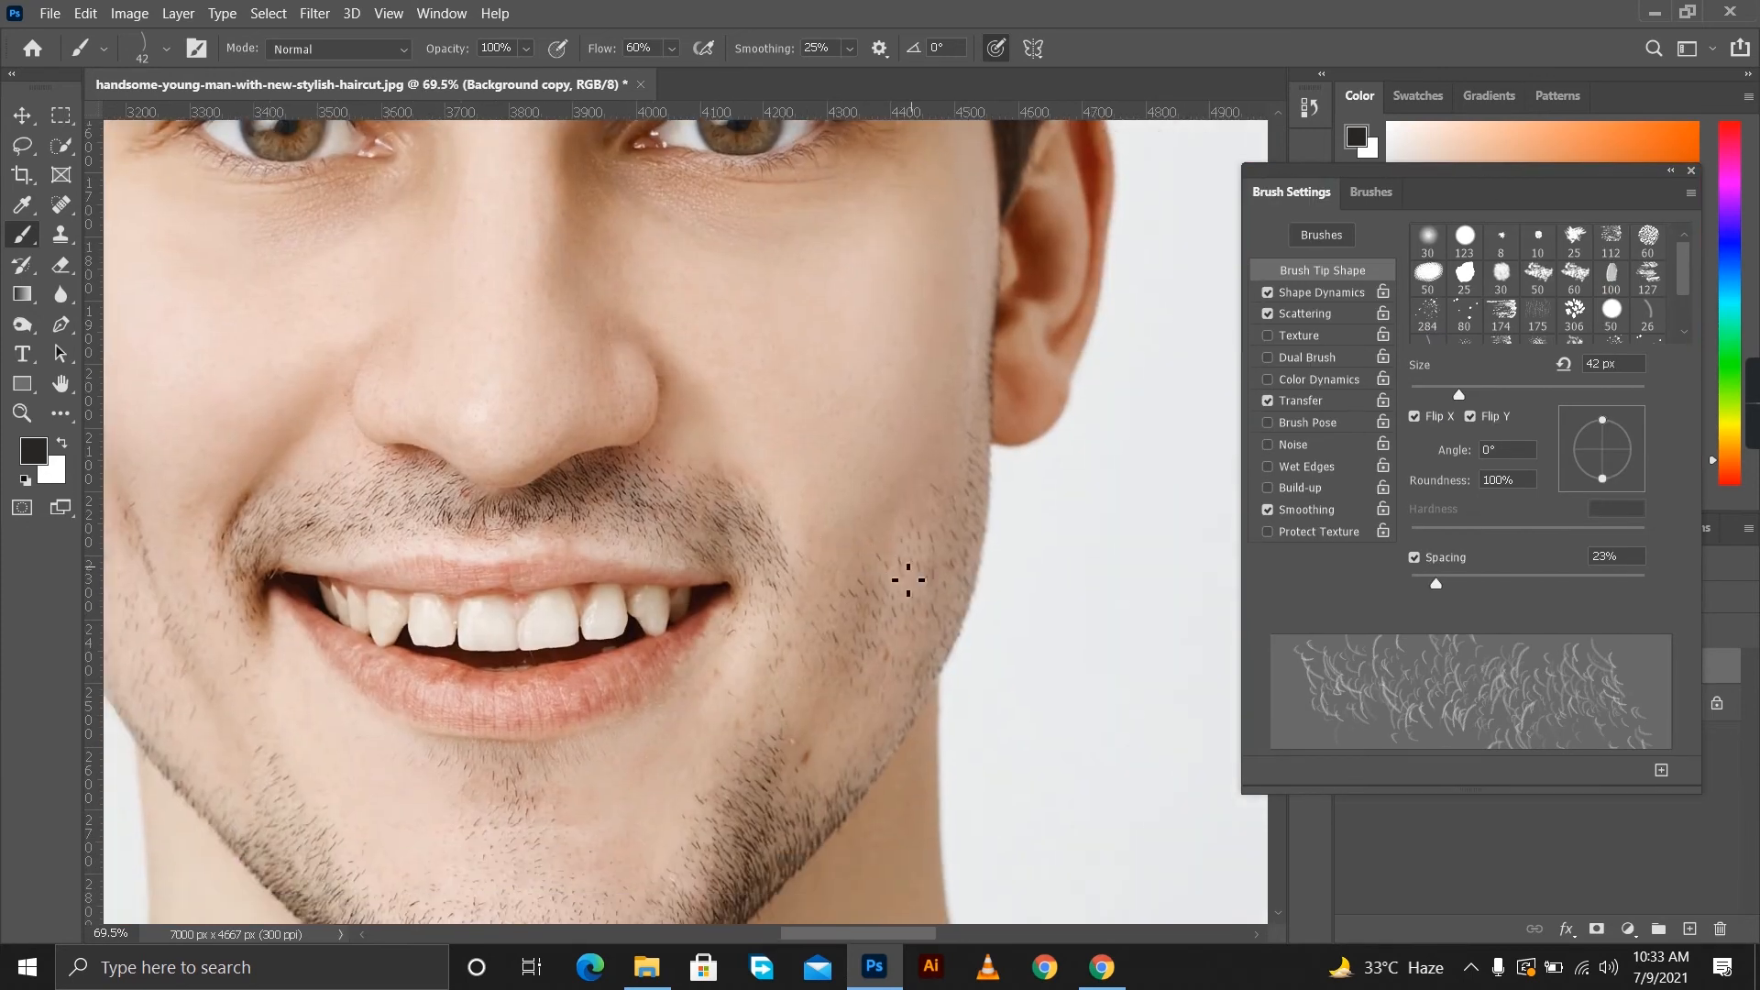
pyautogui.scroll(1, 917, 599)
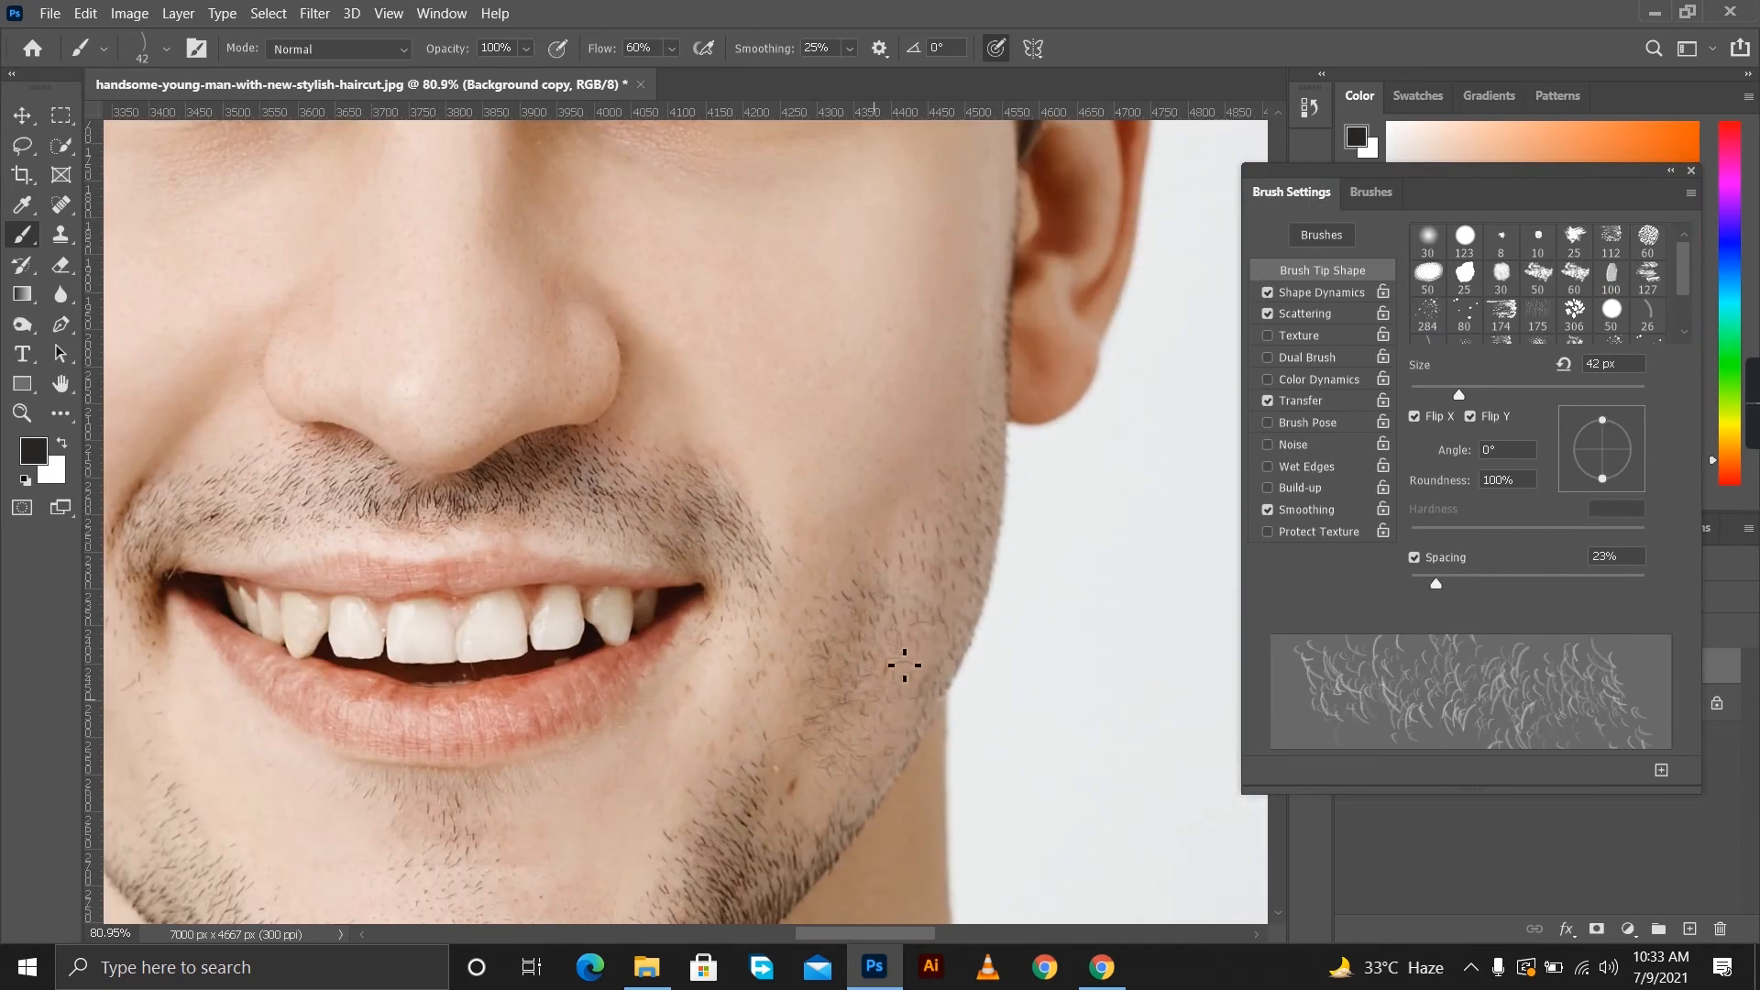
pyautogui.moveTo(972, 505)
pyautogui.mouseDown()
pyautogui.moveTo(844, 641)
pyautogui.moveTo(865, 752)
pyautogui.mouseUp()
pyautogui.moveTo(956, 595)
pyautogui.mouseDown()
pyautogui.moveTo(768, 759)
pyautogui.moveTo(767, 606)
pyautogui.moveTo(750, 711)
pyautogui.moveTo(771, 649)
pyautogui.moveTo(924, 530)
pyautogui.moveTo(1009, 407)
pyautogui.moveTo(983, 450)
pyautogui.mouseUp()
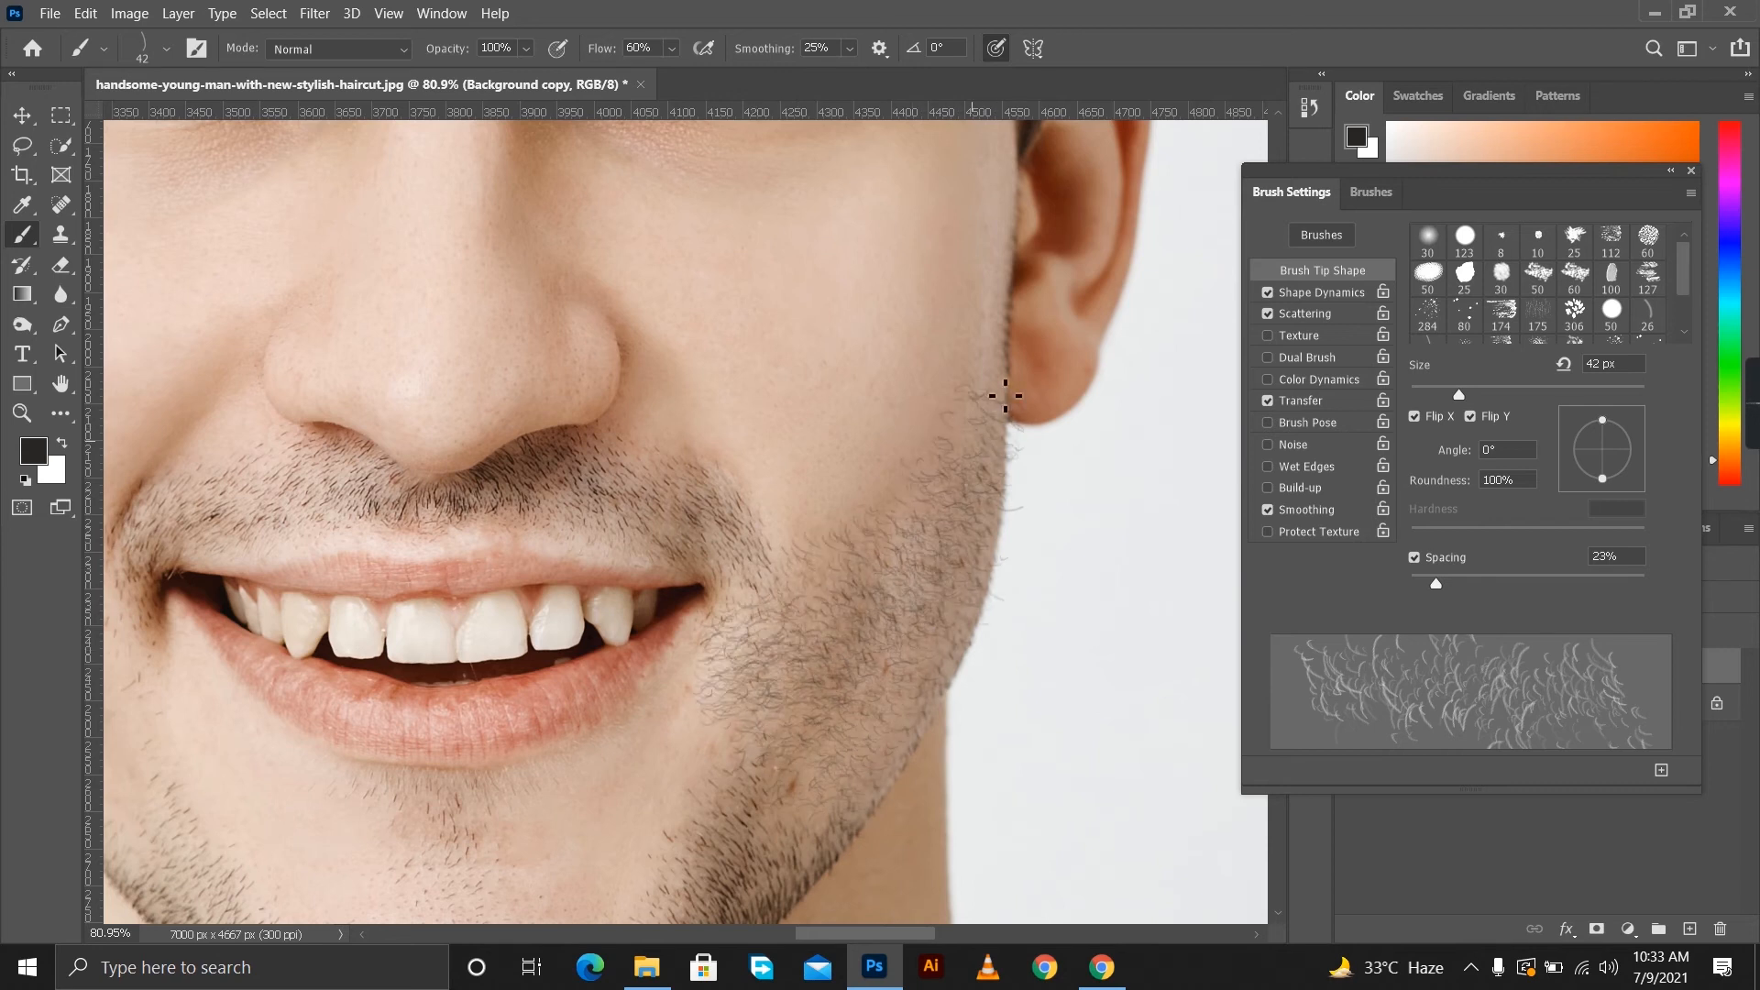
pyautogui.moveTo(821, 817); pyautogui.dragTo(833, 778)
pyautogui.moveTo(905, 629)
pyautogui.mouseDown()
pyautogui.moveTo(795, 731)
pyautogui.moveTo(855, 749)
pyautogui.mouseUp()
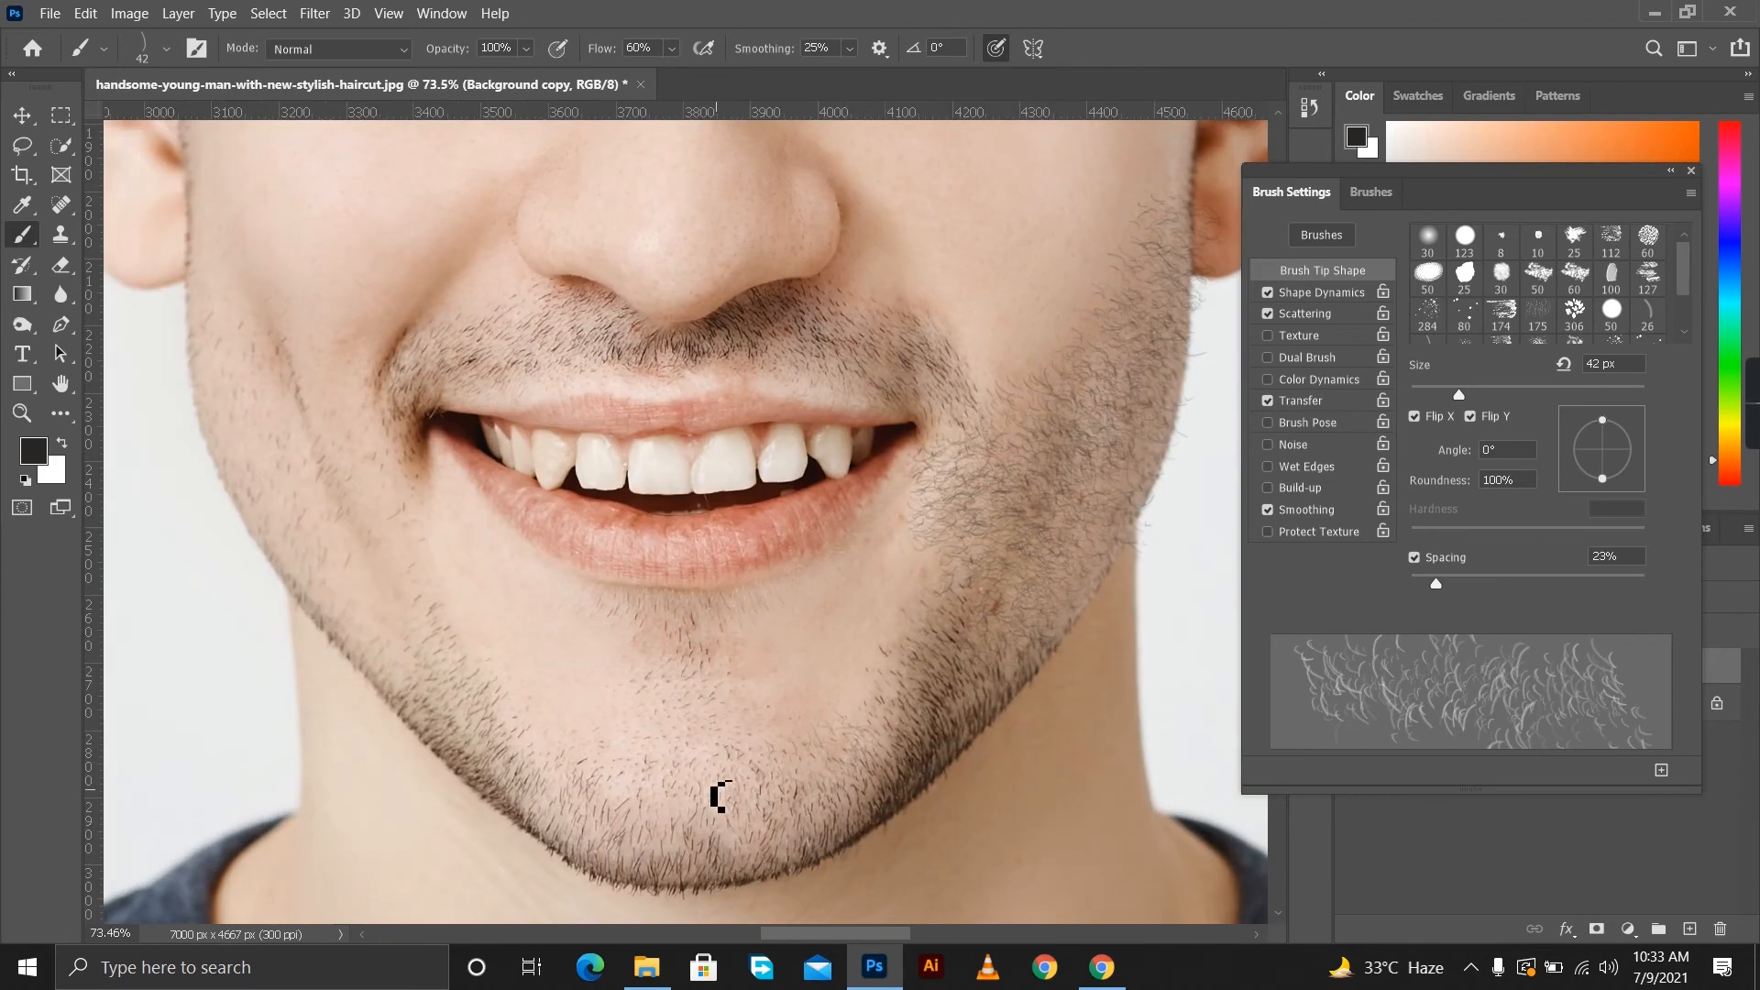
# Set the brush tip to 26 px with 1% spacing and paint finer hair over the chin.
pyautogui.moveTo(1435, 583); pyautogui.dragTo(1405, 584)
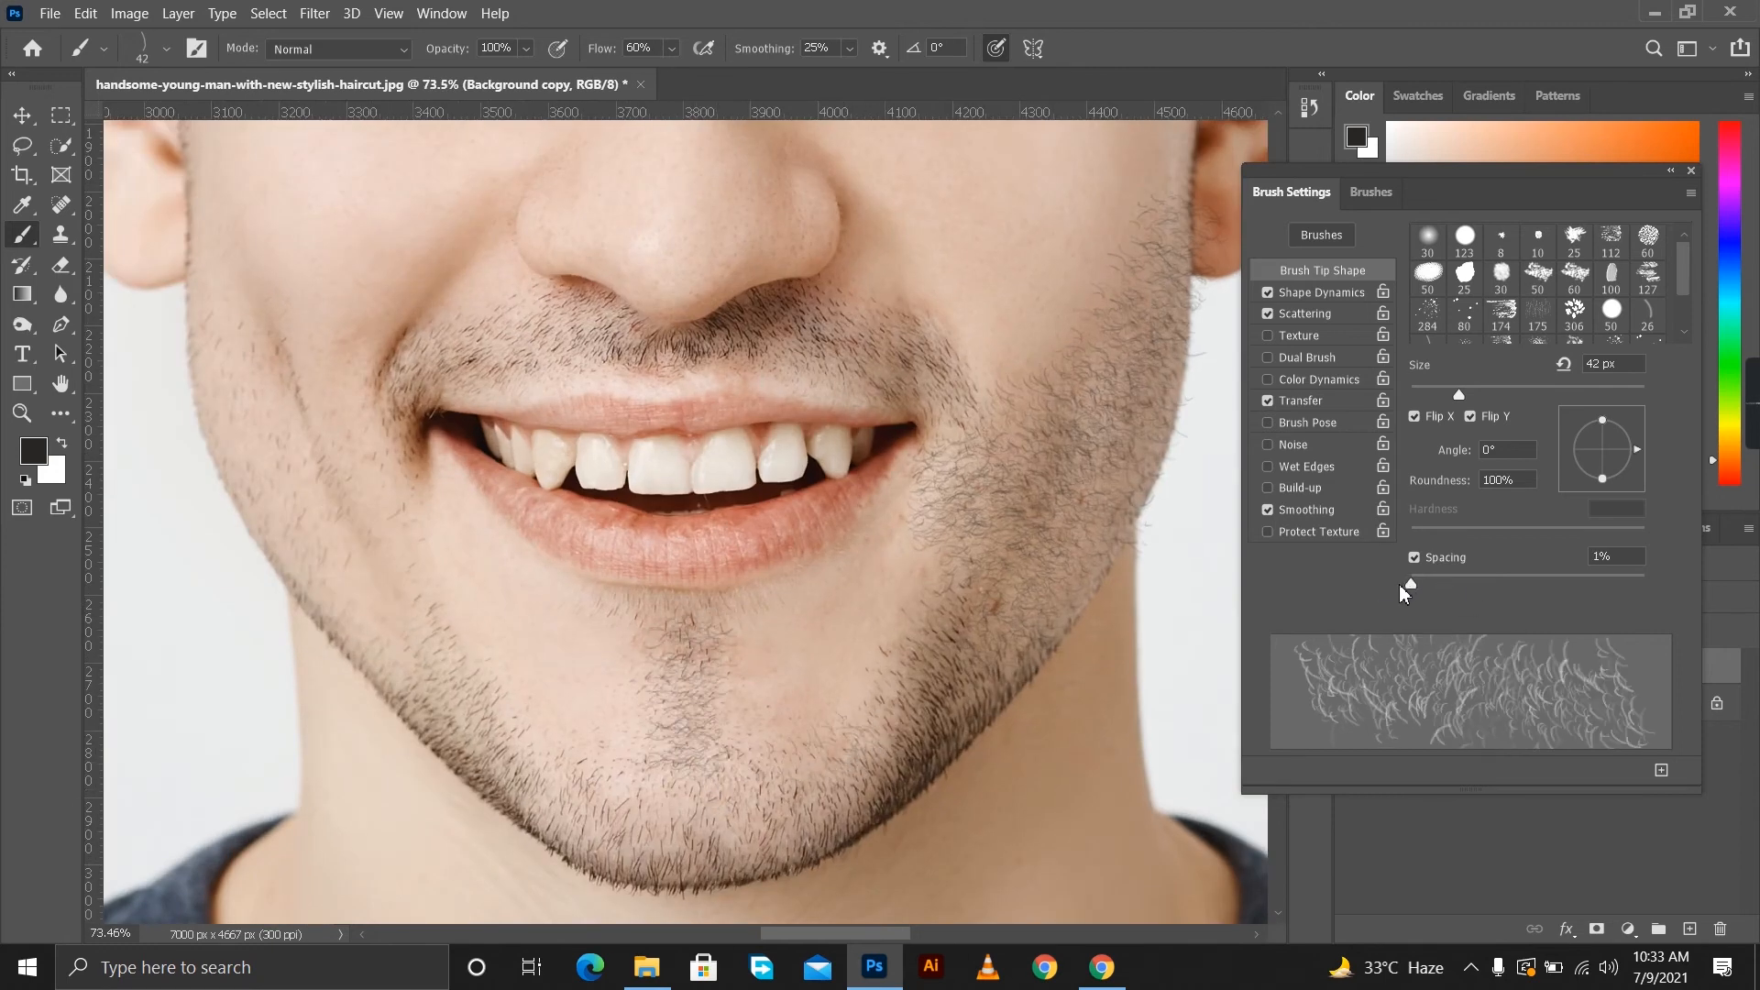
pyautogui.moveTo(1458, 394); pyautogui.dragTo(1440, 394)
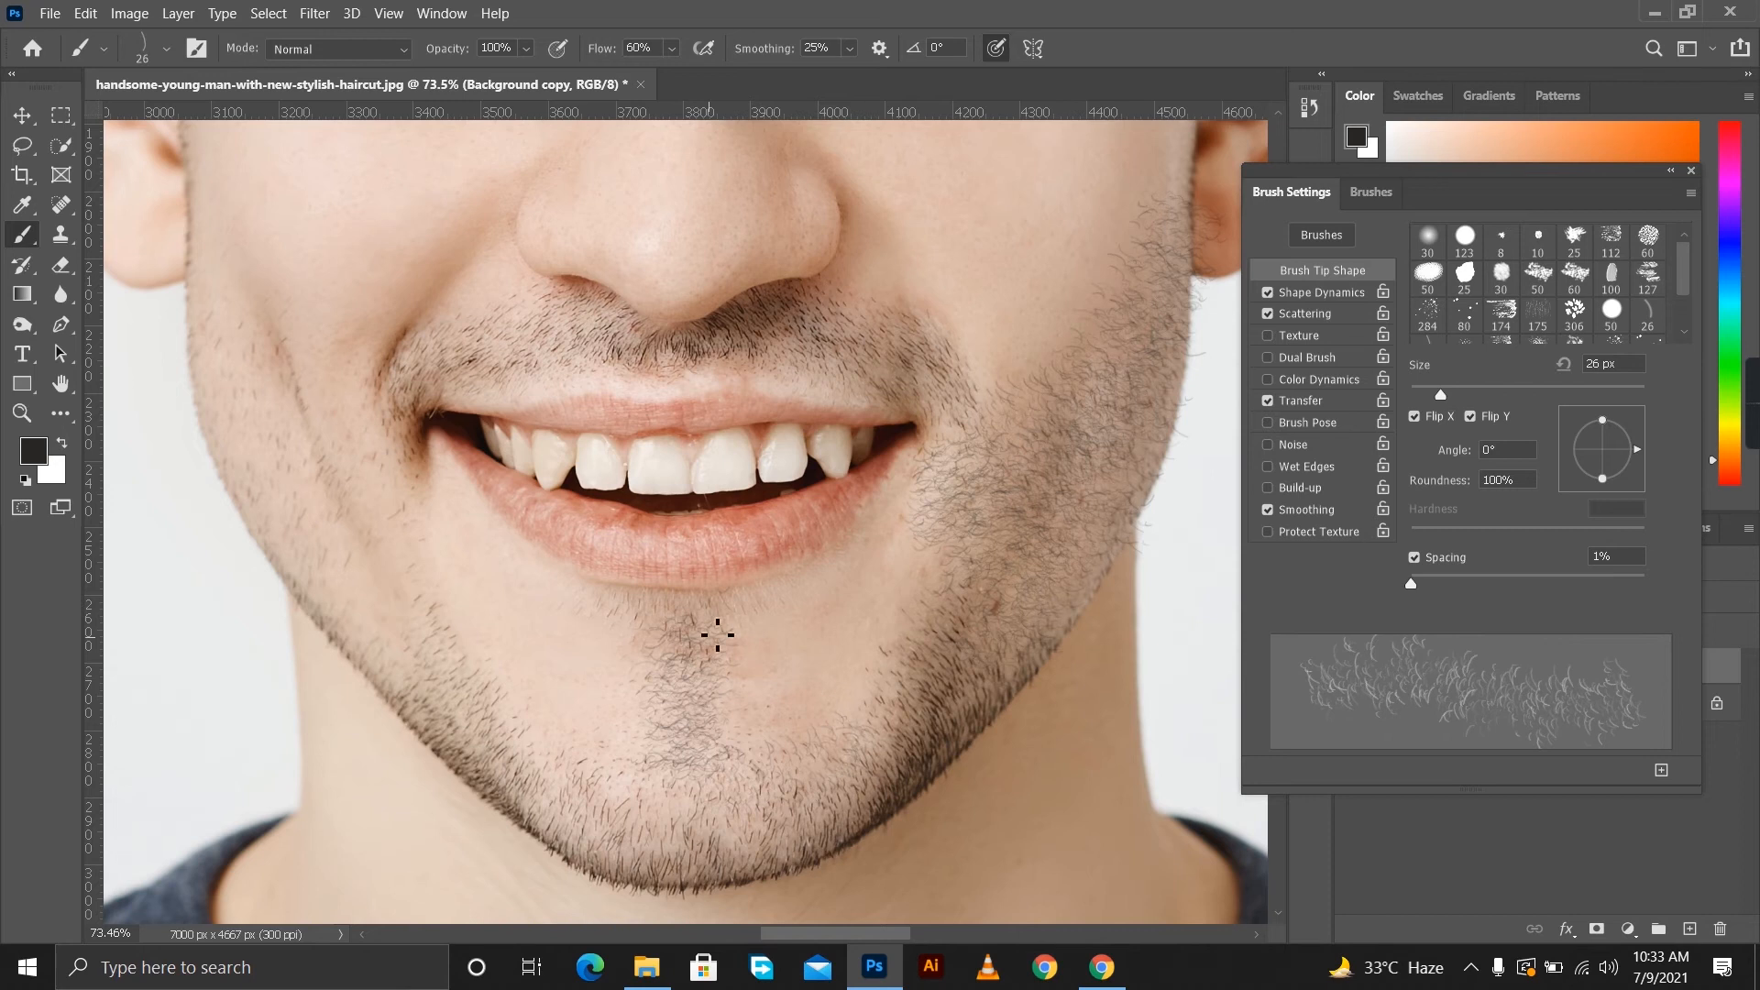
pyautogui.moveTo(699, 808)
pyautogui.mouseDown()
pyautogui.moveTo(767, 807)
pyautogui.moveTo(680, 845)
pyautogui.moveTo(788, 813)
pyautogui.moveTo(868, 767)
pyautogui.moveTo(868, 743)
pyautogui.moveTo(780, 777)
pyautogui.moveTo(745, 855)
pyautogui.mouseUp()
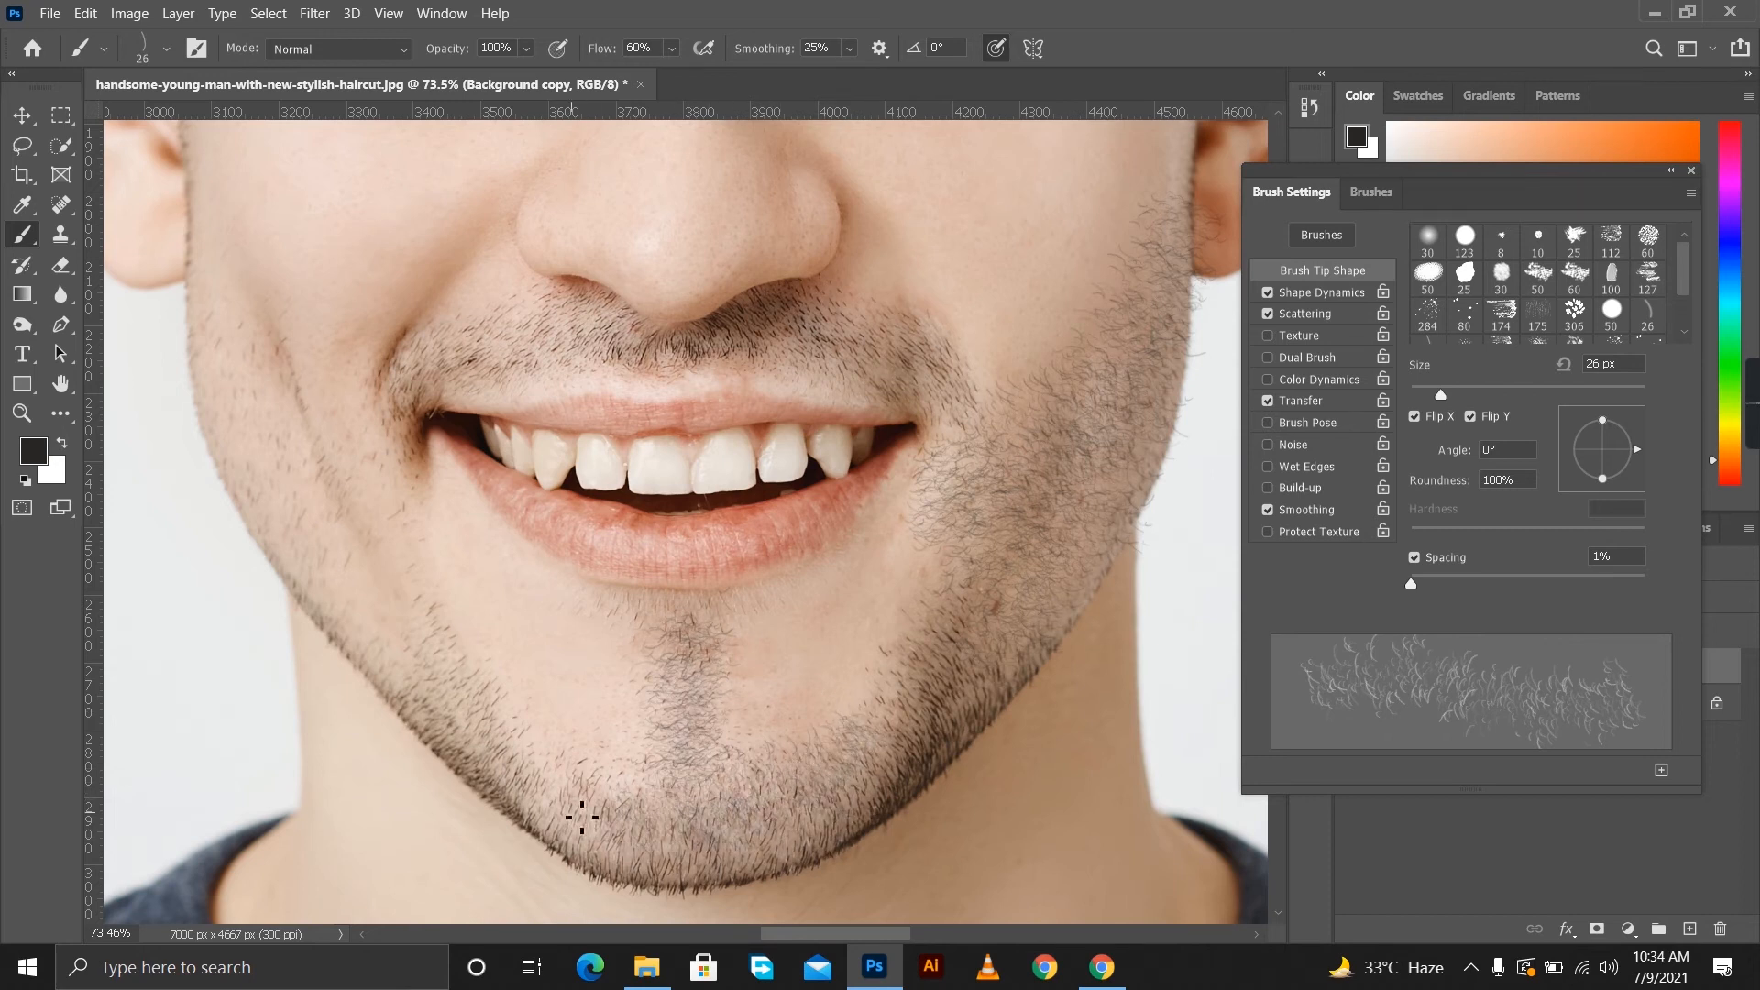
# Change the foreground colour to near-black and thicken the beard across the chin, along the jaw and up the already painted cheek.
pyautogui.click(33, 450)
pyautogui.click(1535, 312)
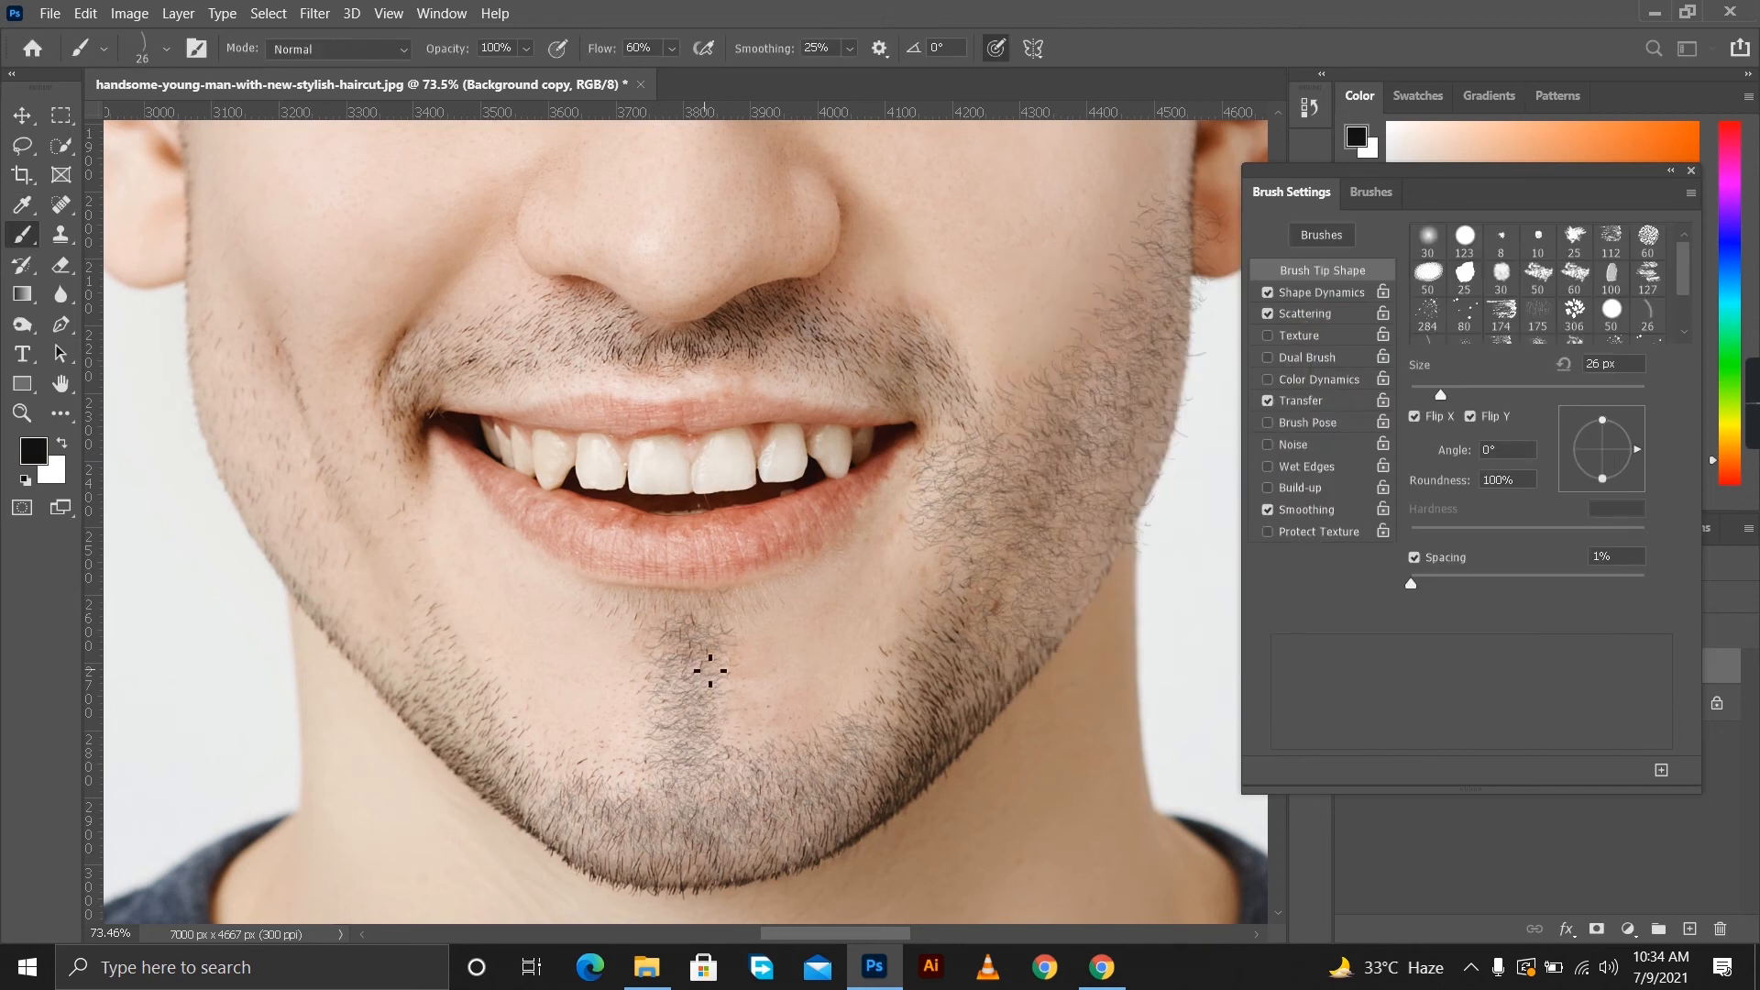
pyautogui.moveTo(809, 782)
pyautogui.mouseDown()
pyautogui.moveTo(546, 797)
pyautogui.moveTo(514, 733)
pyautogui.moveTo(499, 739)
pyautogui.moveTo(541, 806)
pyautogui.moveTo(822, 852)
pyautogui.moveTo(681, 874)
pyautogui.mouseUp()
pyautogui.moveTo(784, 829); pyautogui.dragTo(868, 813)
pyautogui.moveTo(1032, 618)
pyautogui.mouseDown()
pyautogui.moveTo(1152, 370)
pyautogui.moveTo(1079, 490)
pyautogui.moveTo(1006, 464)
pyautogui.mouseUp()
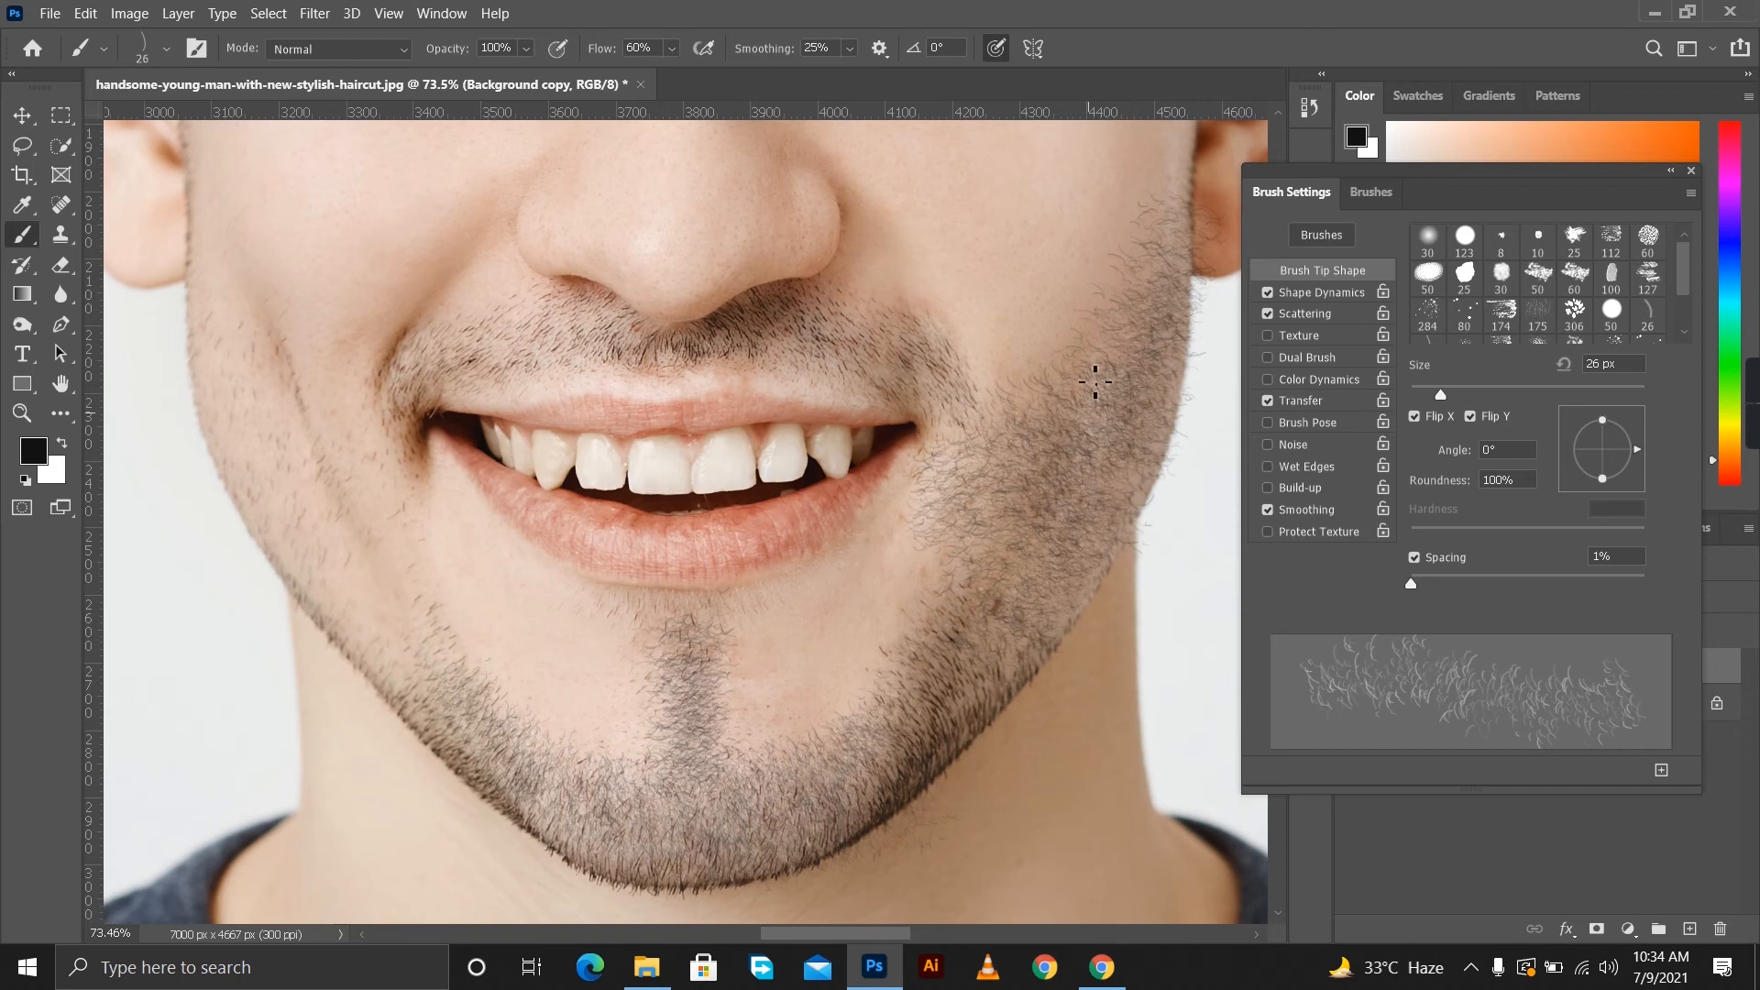
pyautogui.moveTo(910, 681); pyautogui.dragTo(997, 596)
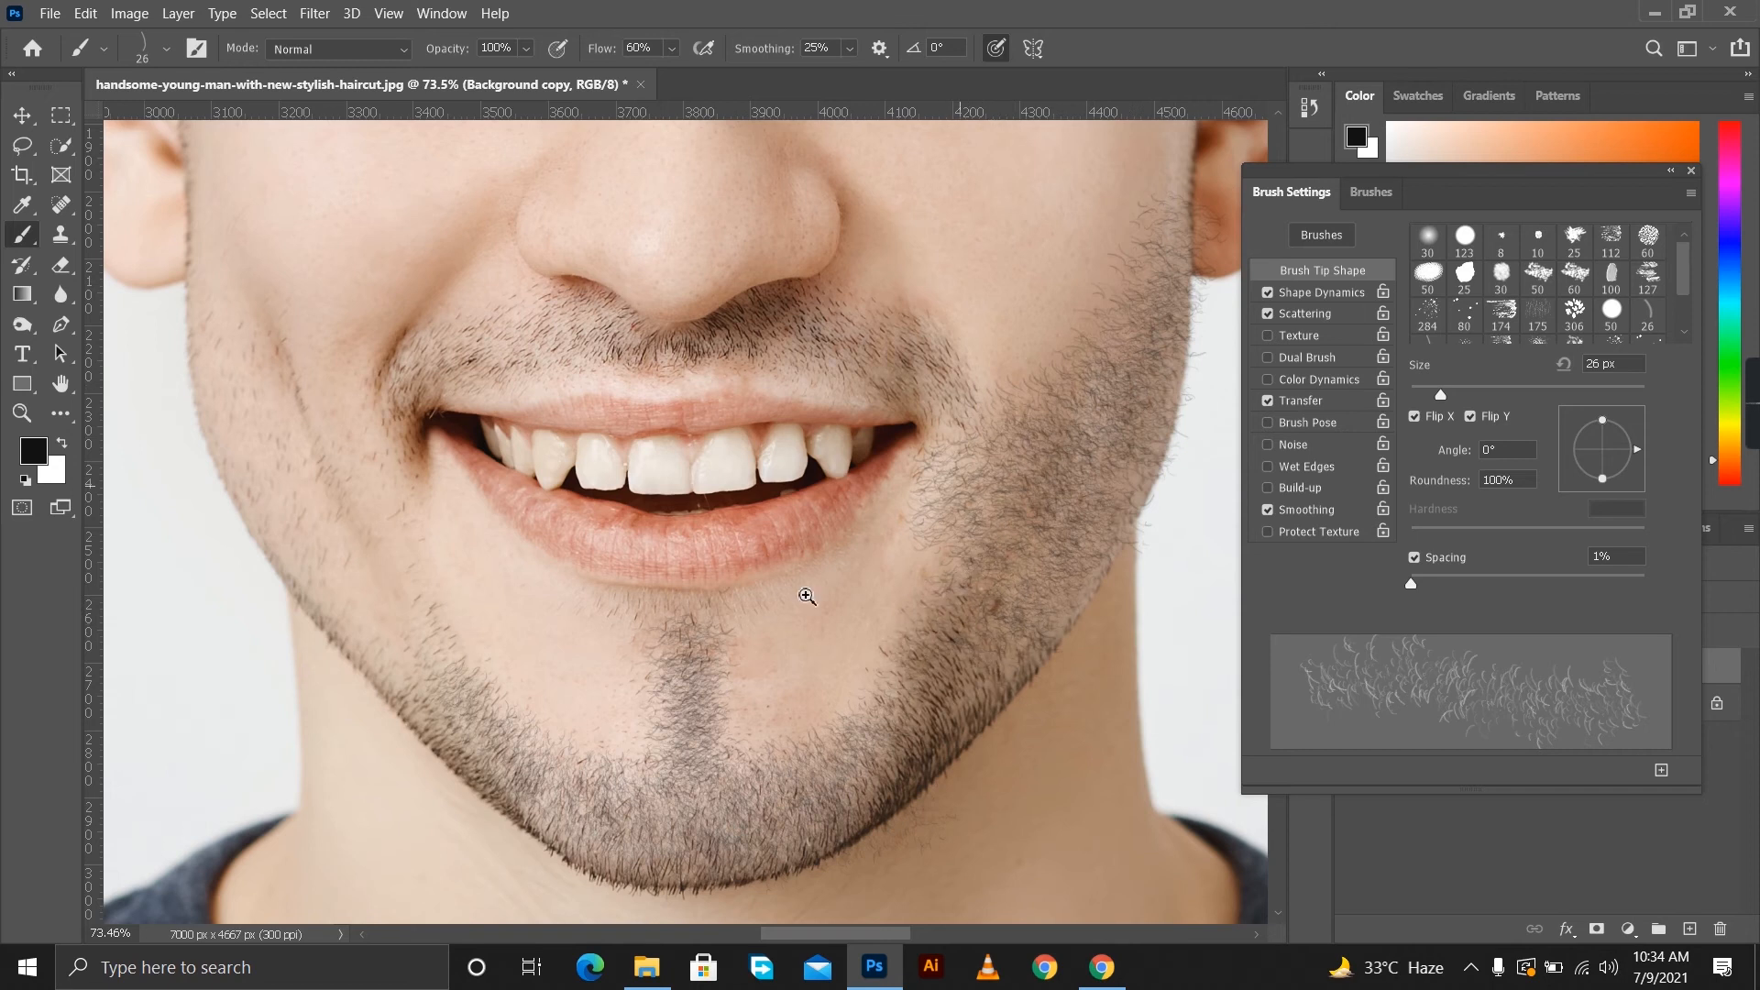
# Set the brush tip to 43 px with 30% spacing and paint beard hair over the other cheek from the earlobe to the jaw.
pyautogui.click(806, 596)
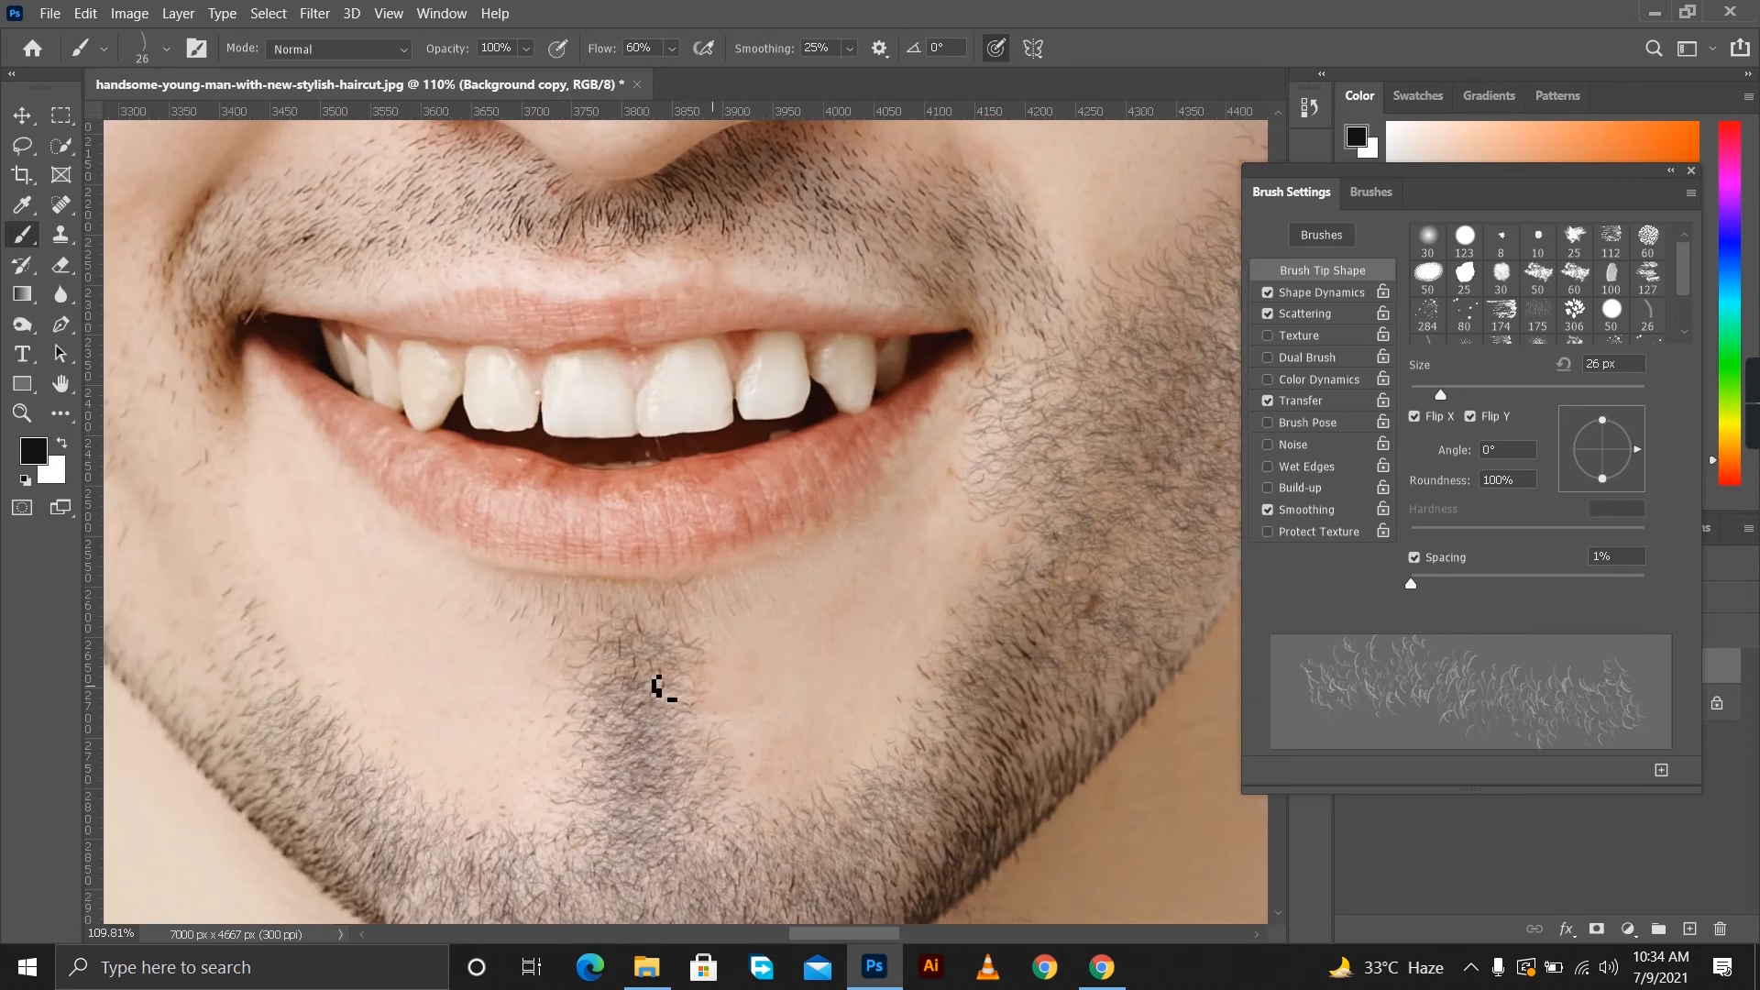
pyautogui.scroll(-5, 641, 641)
pyautogui.scroll(3, 577, 636)
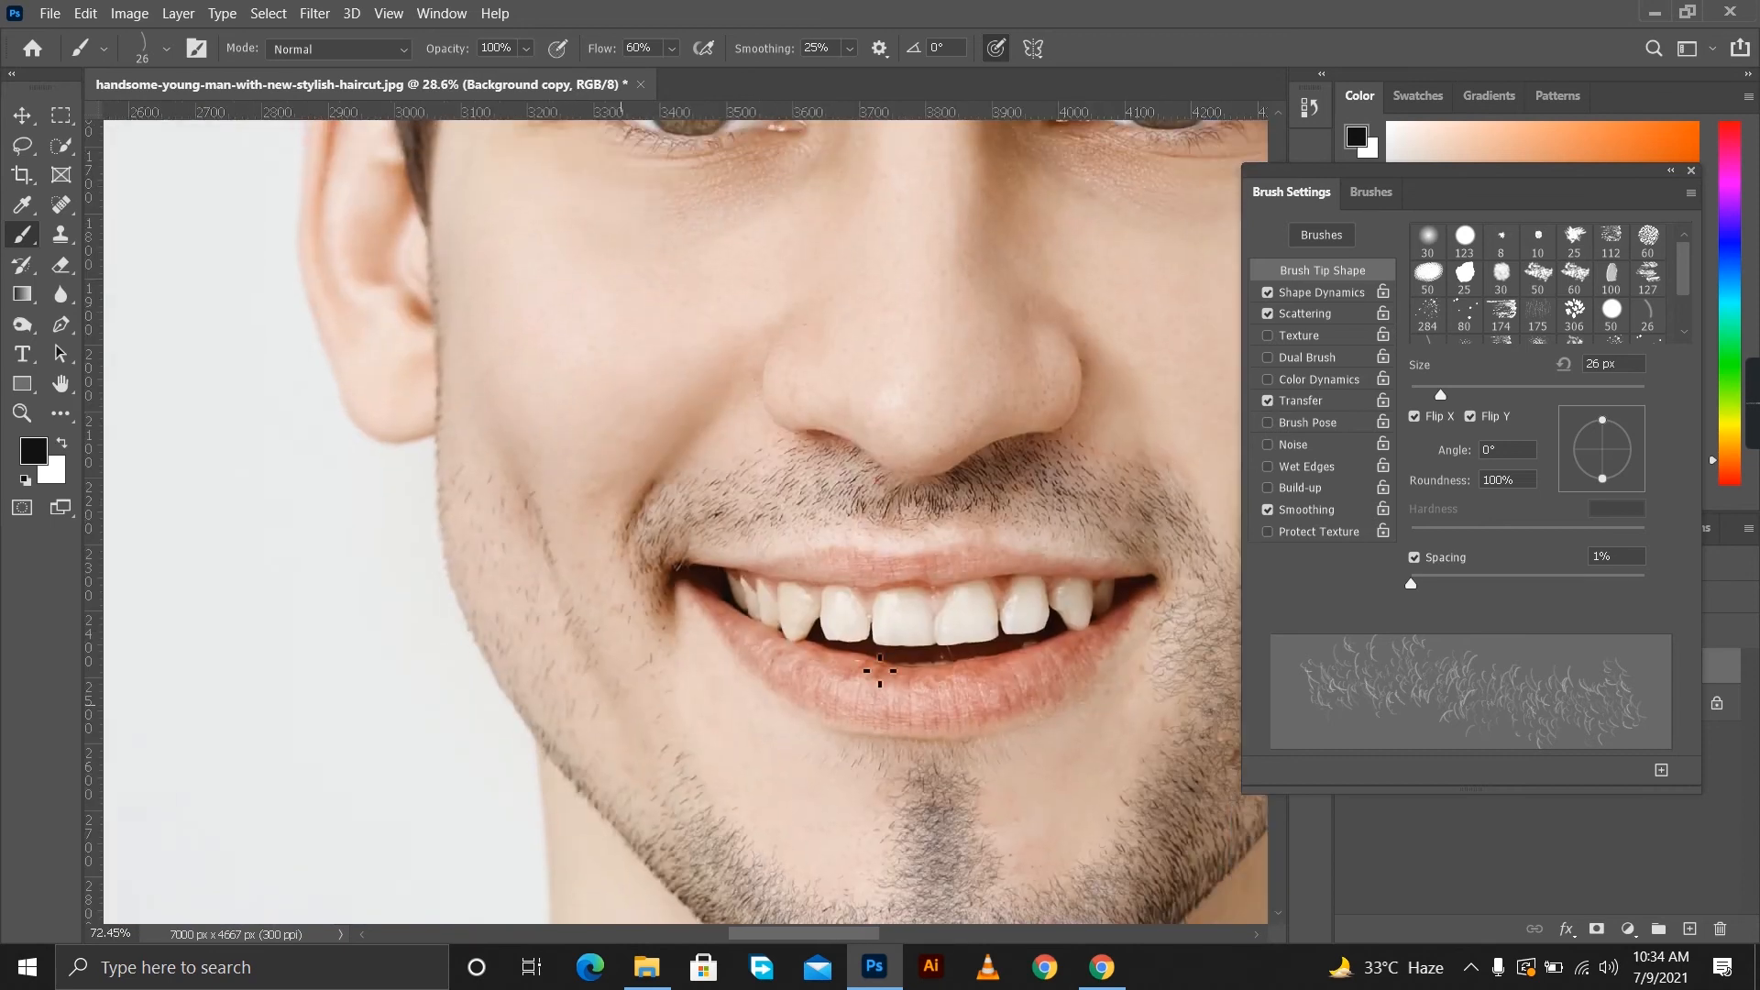
pyautogui.moveTo(1412, 583); pyautogui.dragTo(1445, 583)
pyautogui.moveTo(1440, 394); pyautogui.dragTo(1461, 394)
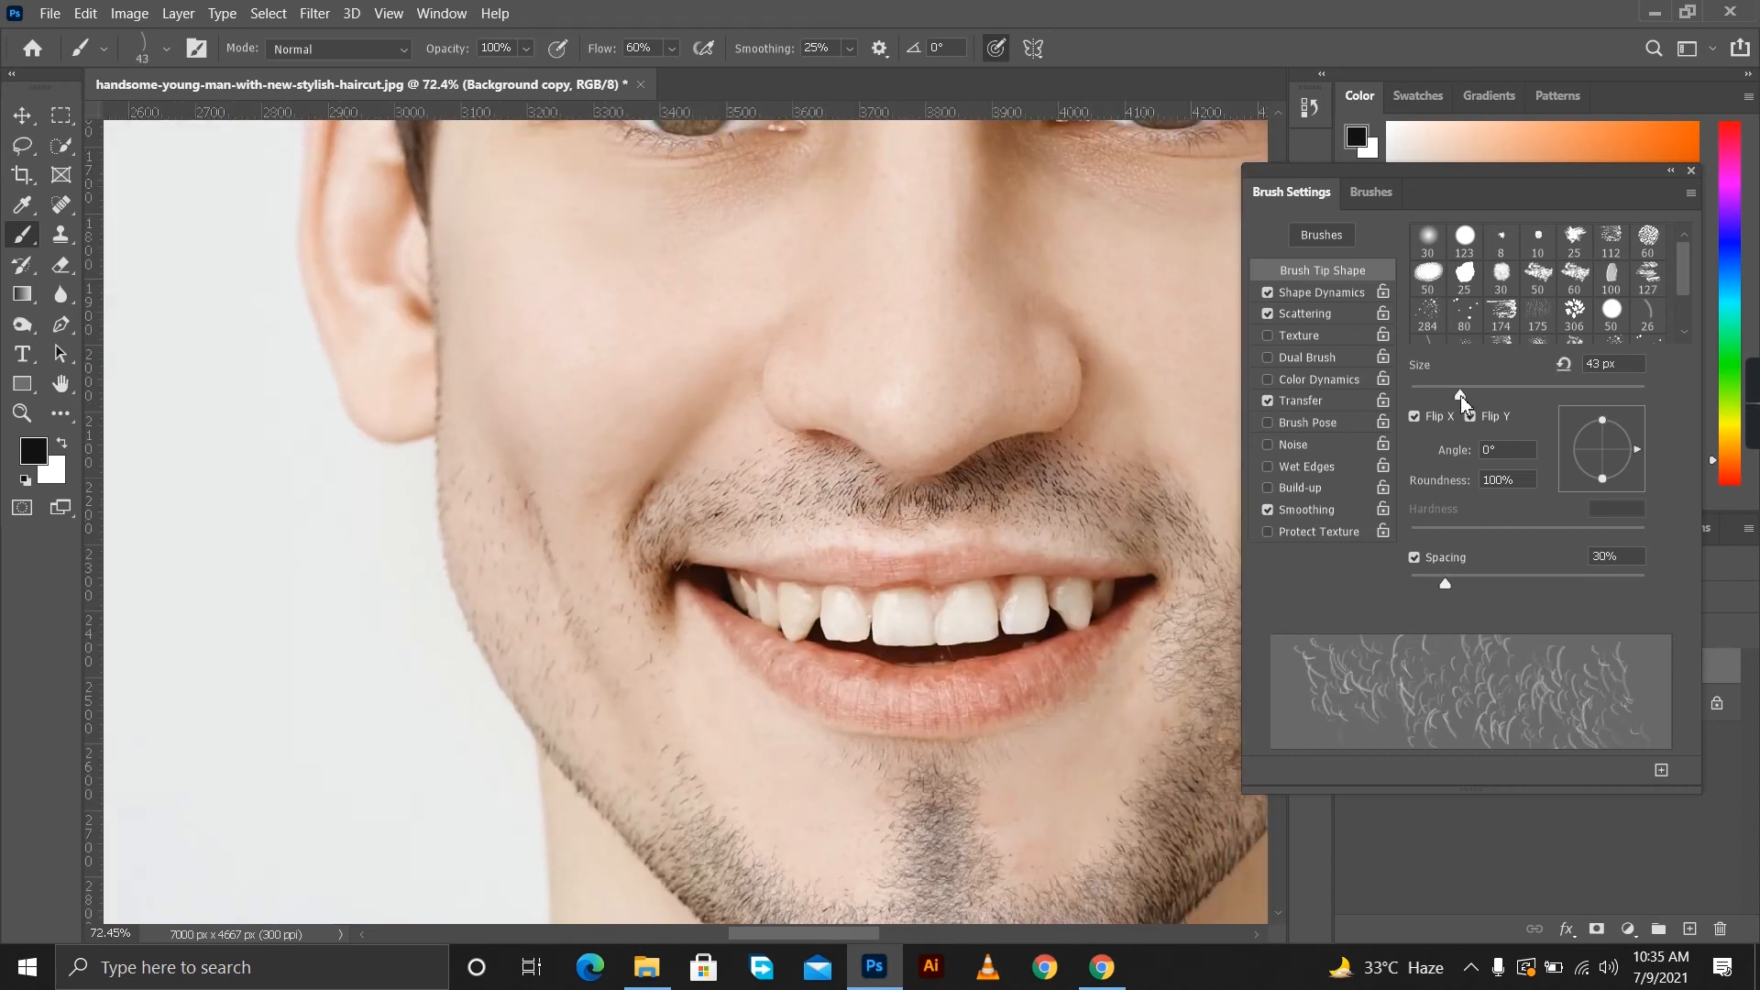
pyautogui.moveTo(469, 417)
pyautogui.mouseDown()
pyautogui.moveTo(696, 839)
pyautogui.moveTo(539, 603)
pyautogui.moveTo(495, 489)
pyautogui.moveTo(565, 698)
pyautogui.moveTo(652, 813)
pyautogui.moveTo(571, 531)
pyautogui.moveTo(622, 588)
pyautogui.moveTo(628, 688)
pyautogui.mouseUp()
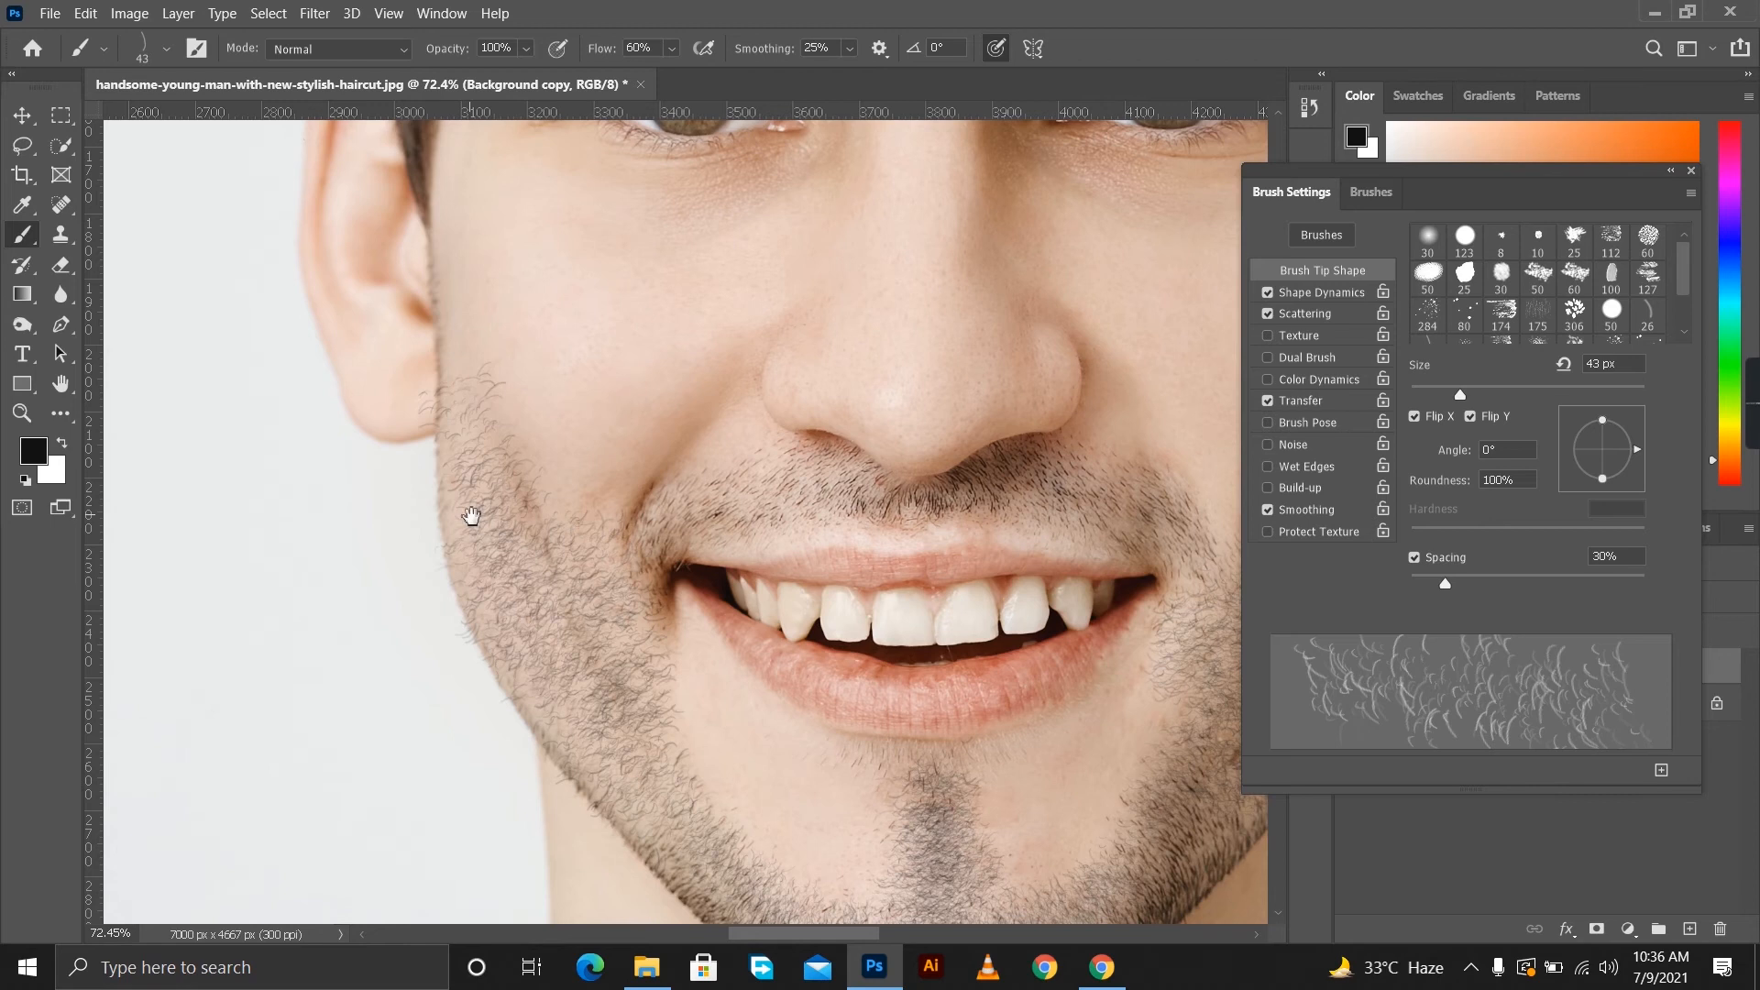
# Set the brush tip to 23 px with 20% spacing and fill in the moustache, chin and jaw with fine hair.
pyautogui.scroll(3, 471, 516)
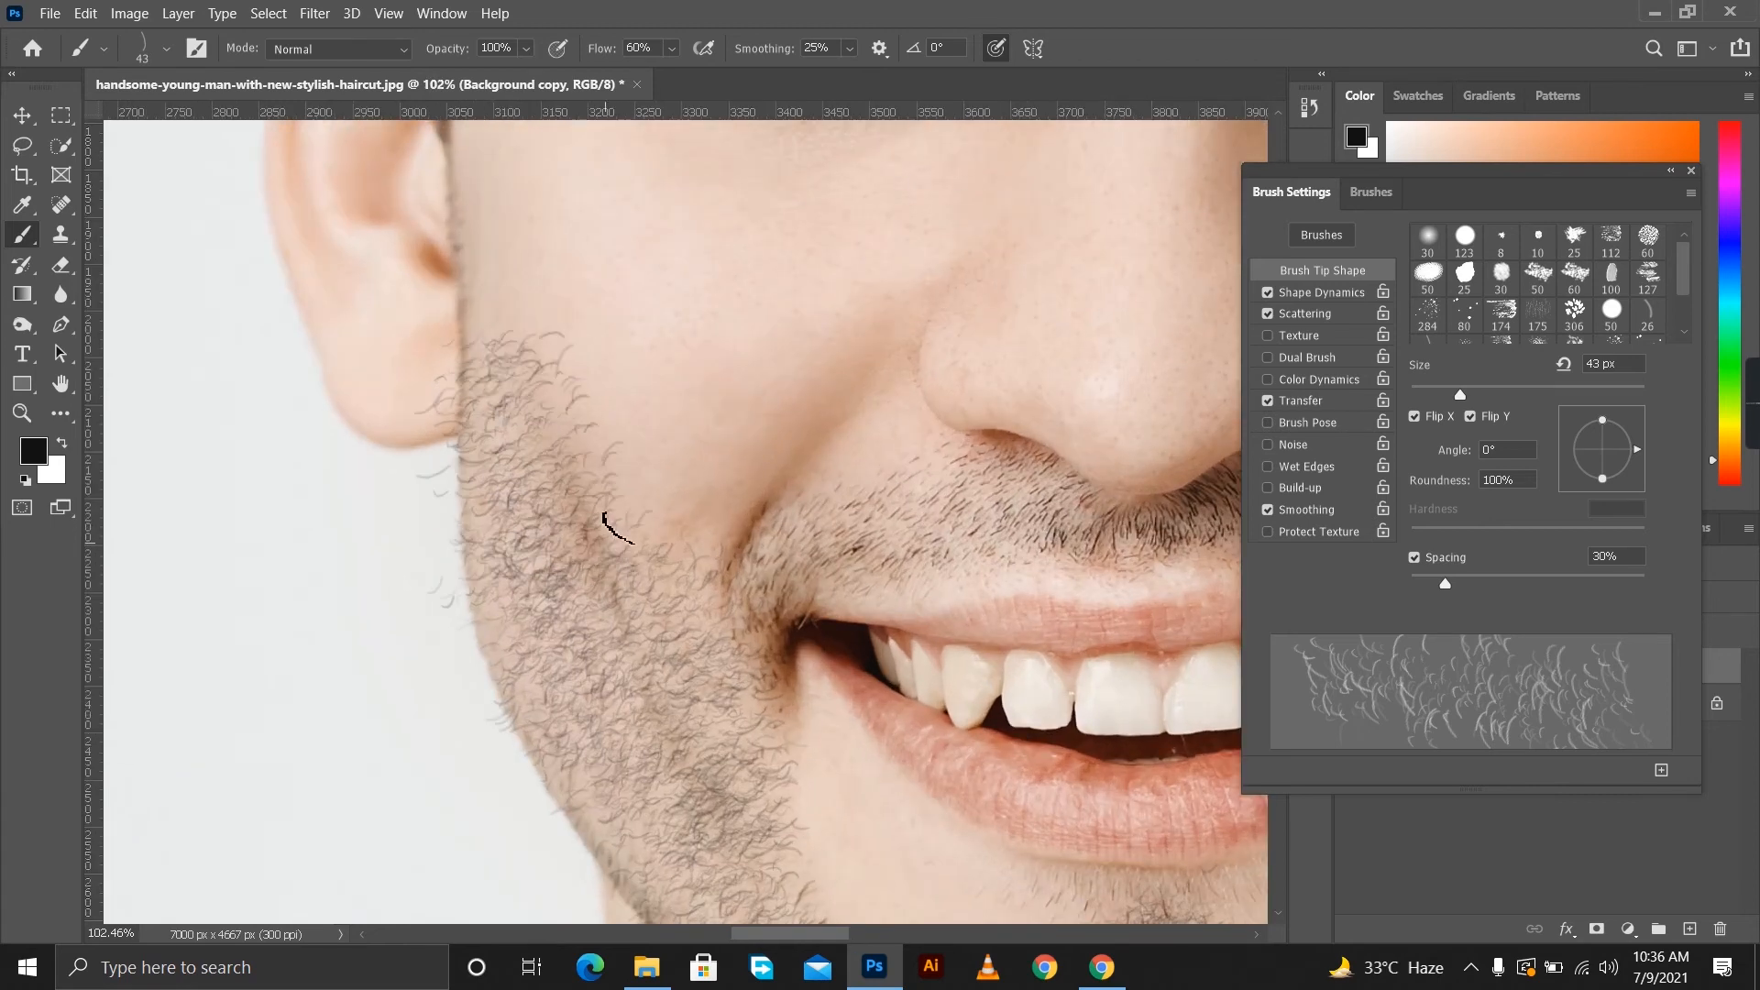
pyautogui.scroll(-1, 562, 699)
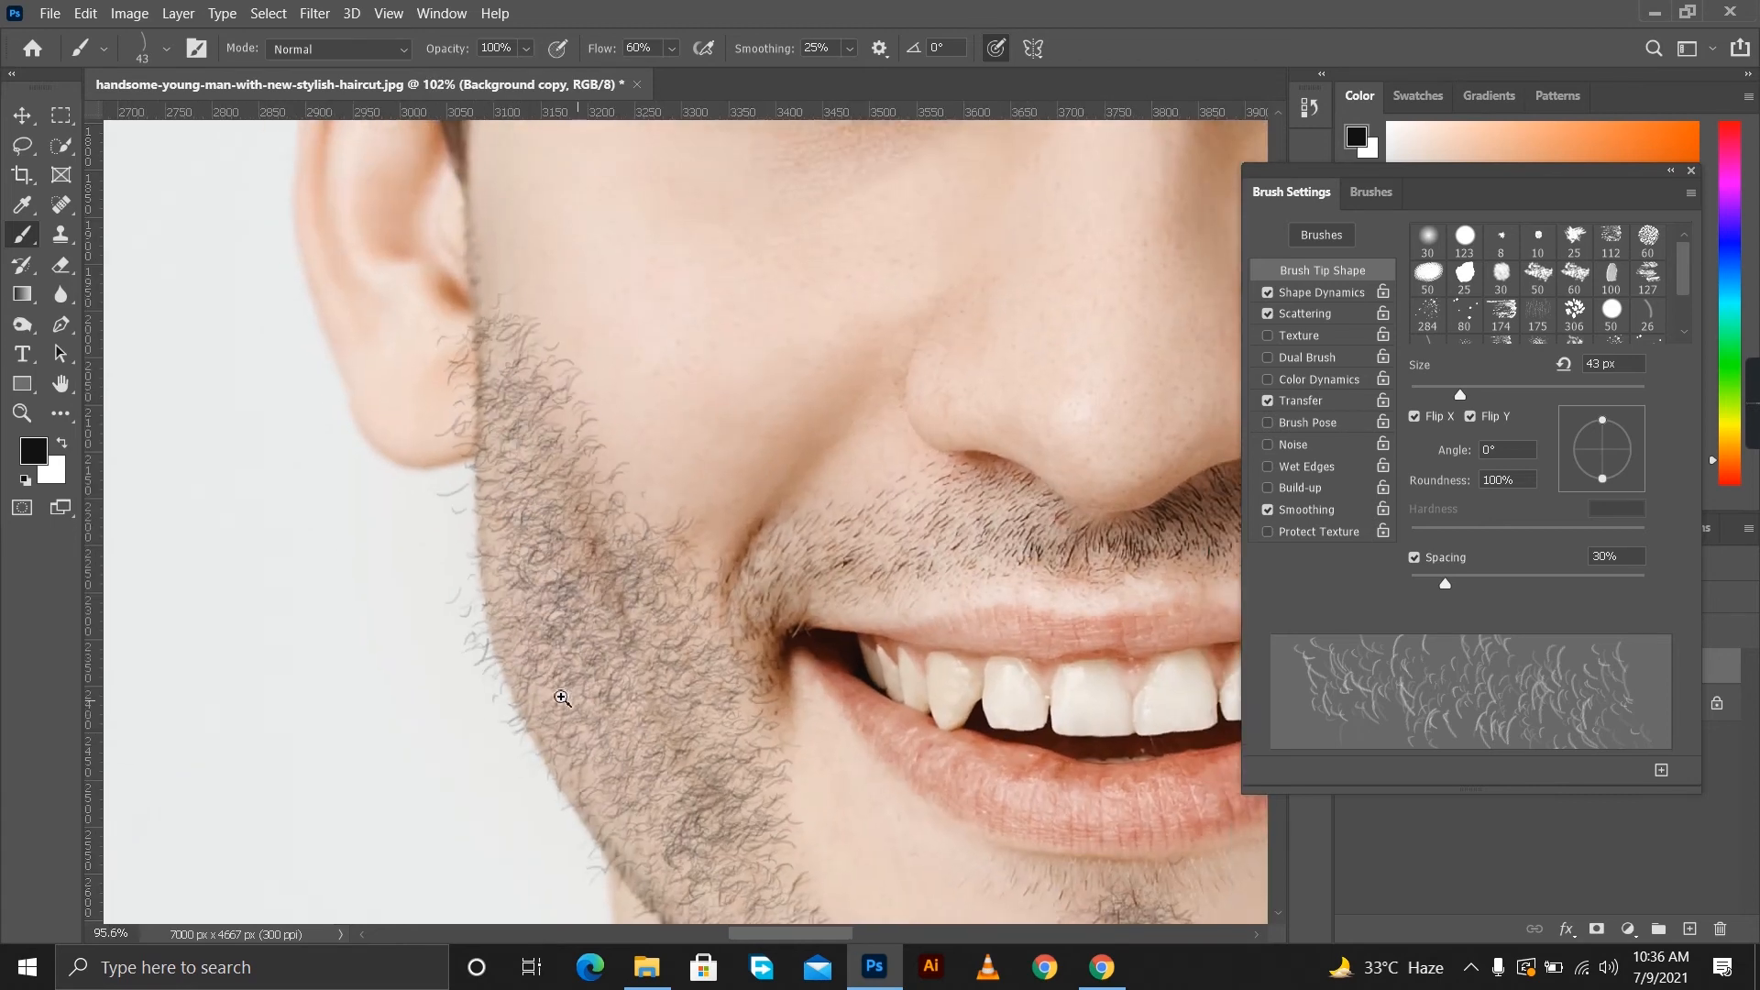
pyautogui.scroll(-3, 562, 698)
pyautogui.scroll(2, 676, 714)
pyautogui.moveTo(1446, 584); pyautogui.dragTo(1432, 584)
pyautogui.moveTo(1461, 396); pyautogui.dragTo(1436, 395)
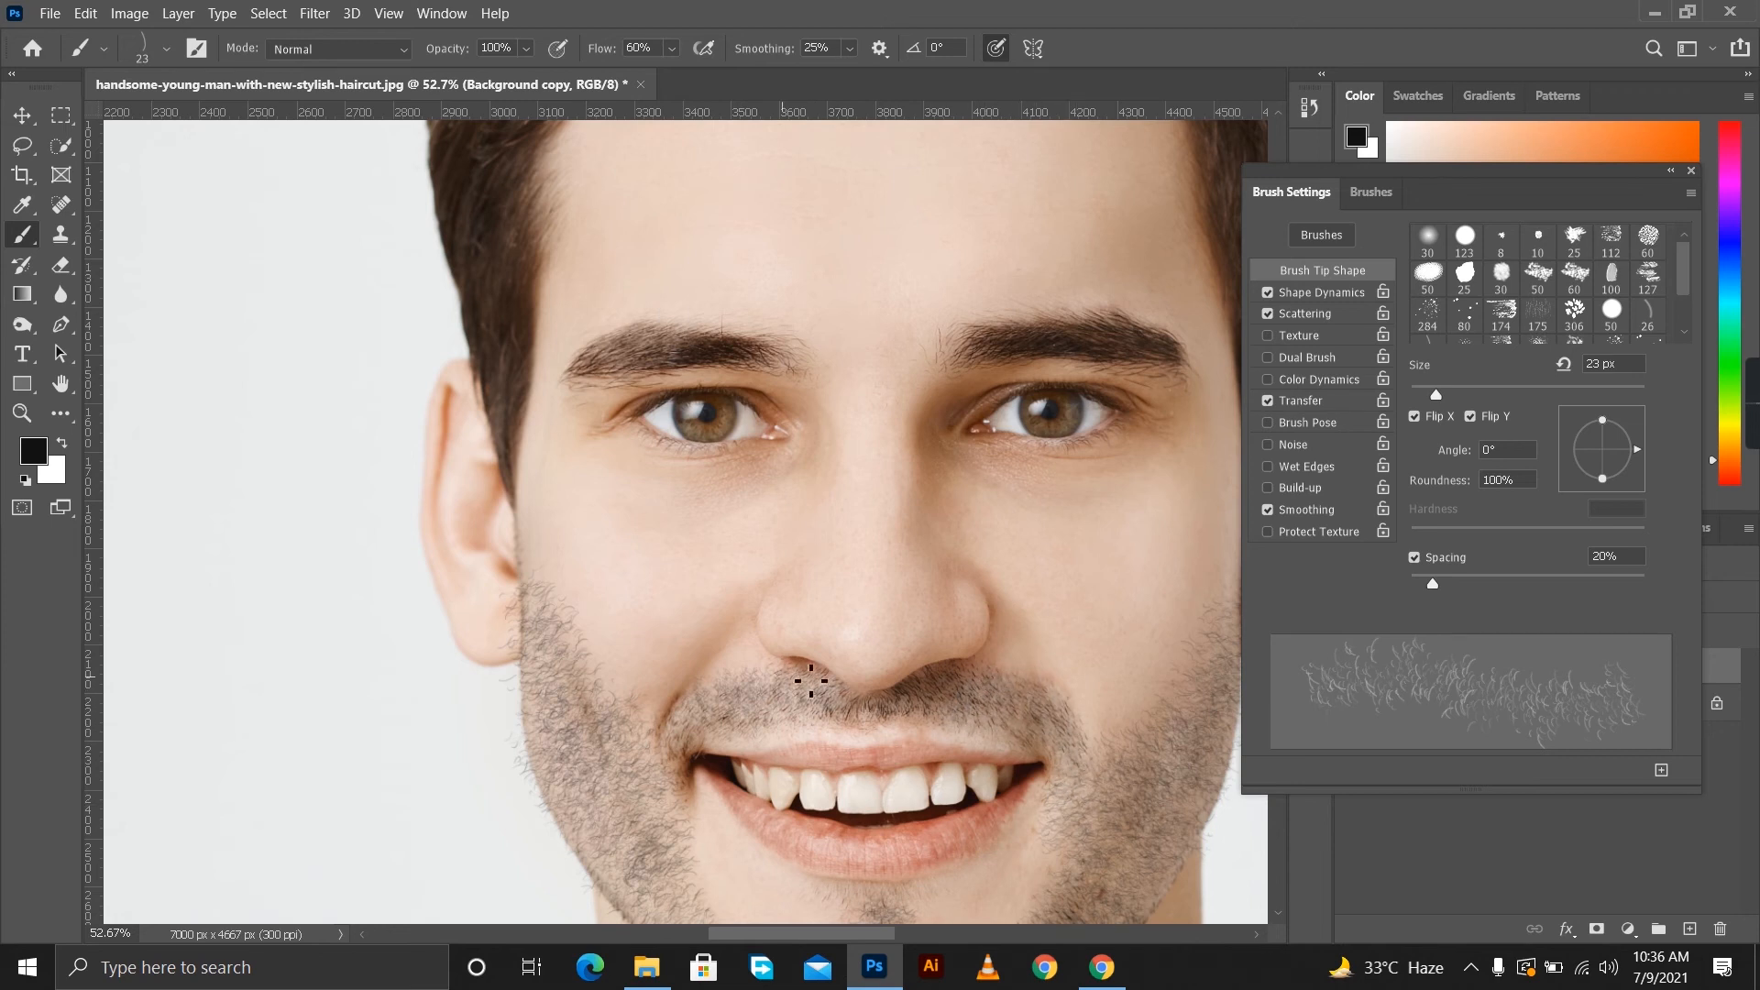
pyautogui.moveTo(927, 760); pyautogui.dragTo(865, 741)
pyautogui.moveTo(983, 832); pyautogui.dragTo(1074, 866)
pyautogui.moveTo(883, 746)
pyautogui.mouseDown()
pyautogui.moveTo(947, 763)
pyautogui.moveTo(864, 747)
pyautogui.mouseUp()
pyautogui.moveTo(808, 649); pyautogui.dragTo(915, 737)
pyautogui.moveTo(856, 685); pyautogui.dragTo(861, 652)
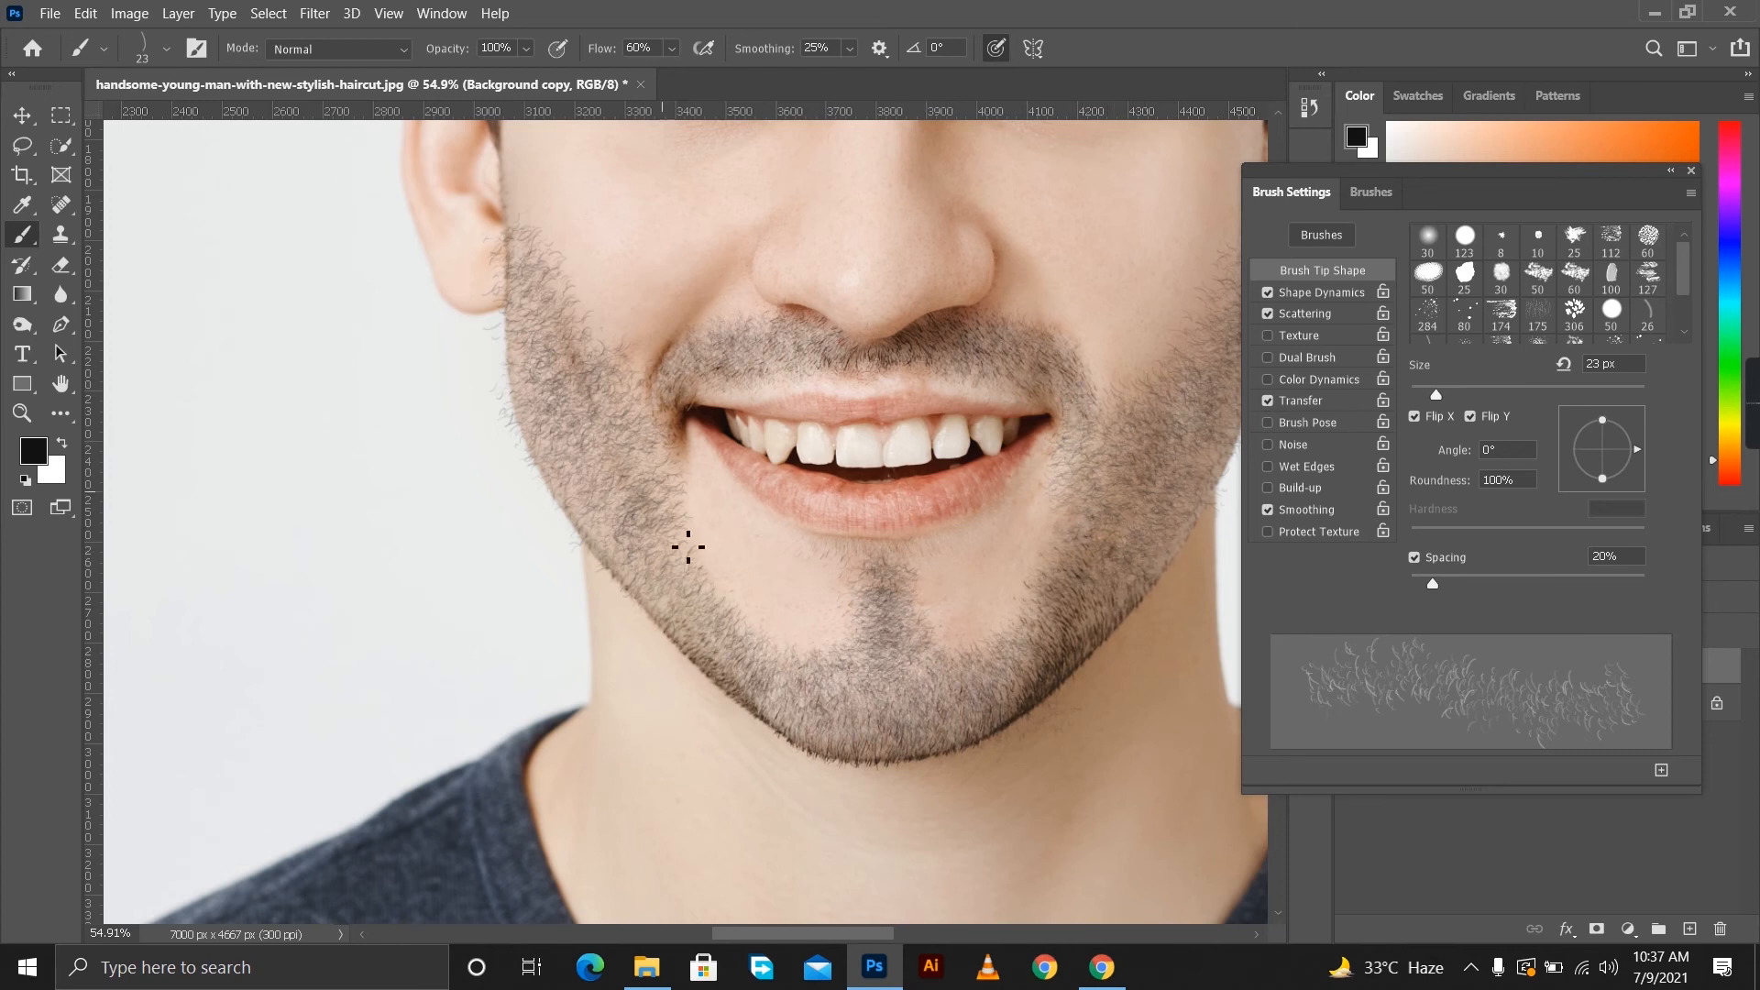
# Thicken and widen the hair patch between the lower lip and the chin, and close the brush settings.
pyautogui.scroll(-5, 627, 511)
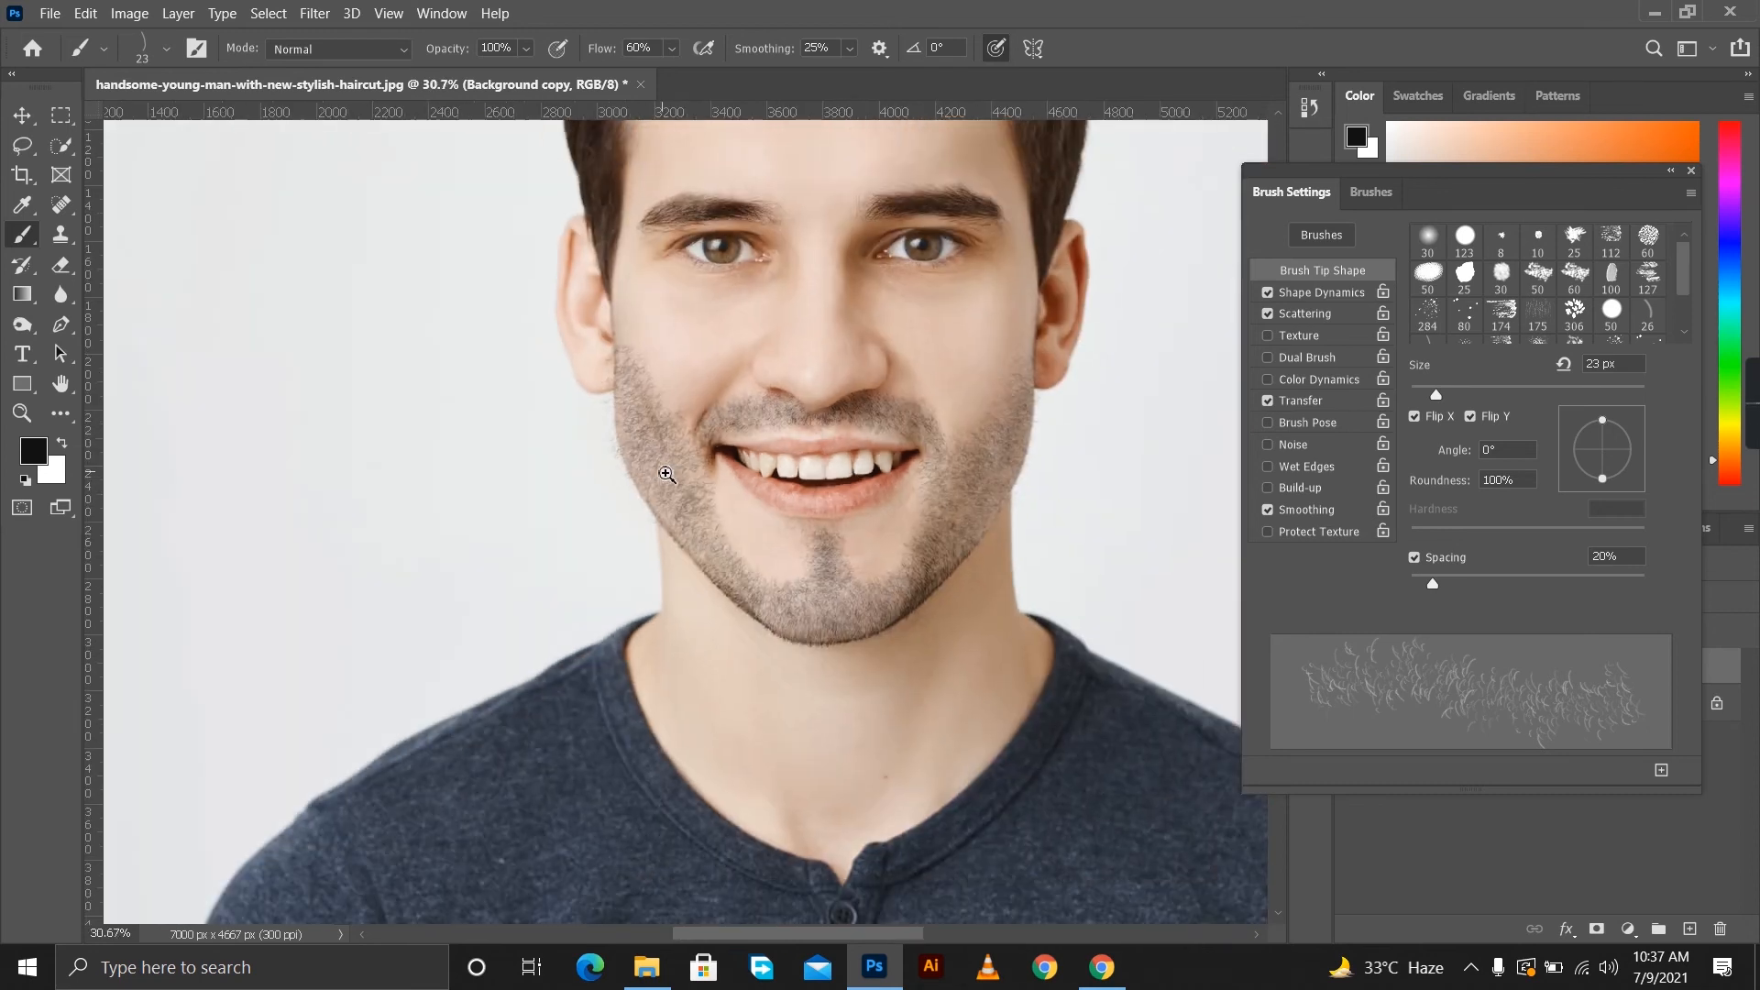
pyautogui.scroll(6, 867, 542)
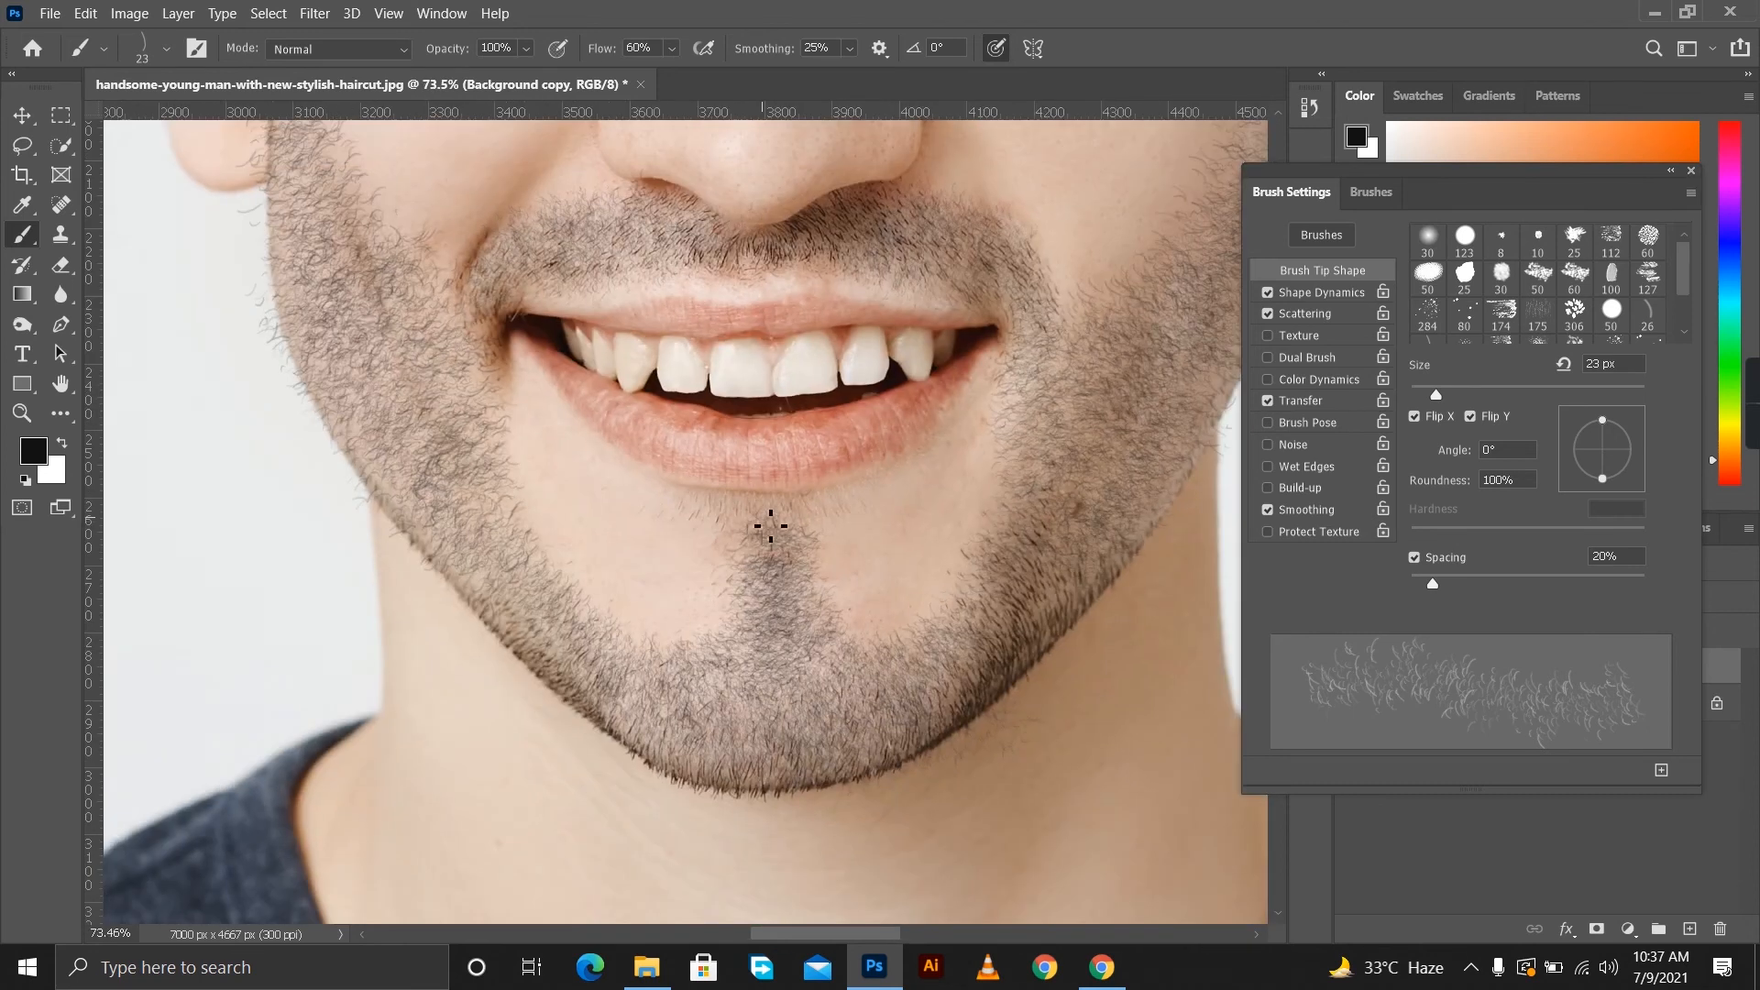
pyautogui.moveTo(749, 522)
pyautogui.mouseDown()
pyautogui.moveTo(700, 503)
pyautogui.moveTo(809, 518)
pyautogui.moveTo(756, 559)
pyautogui.mouseUp()
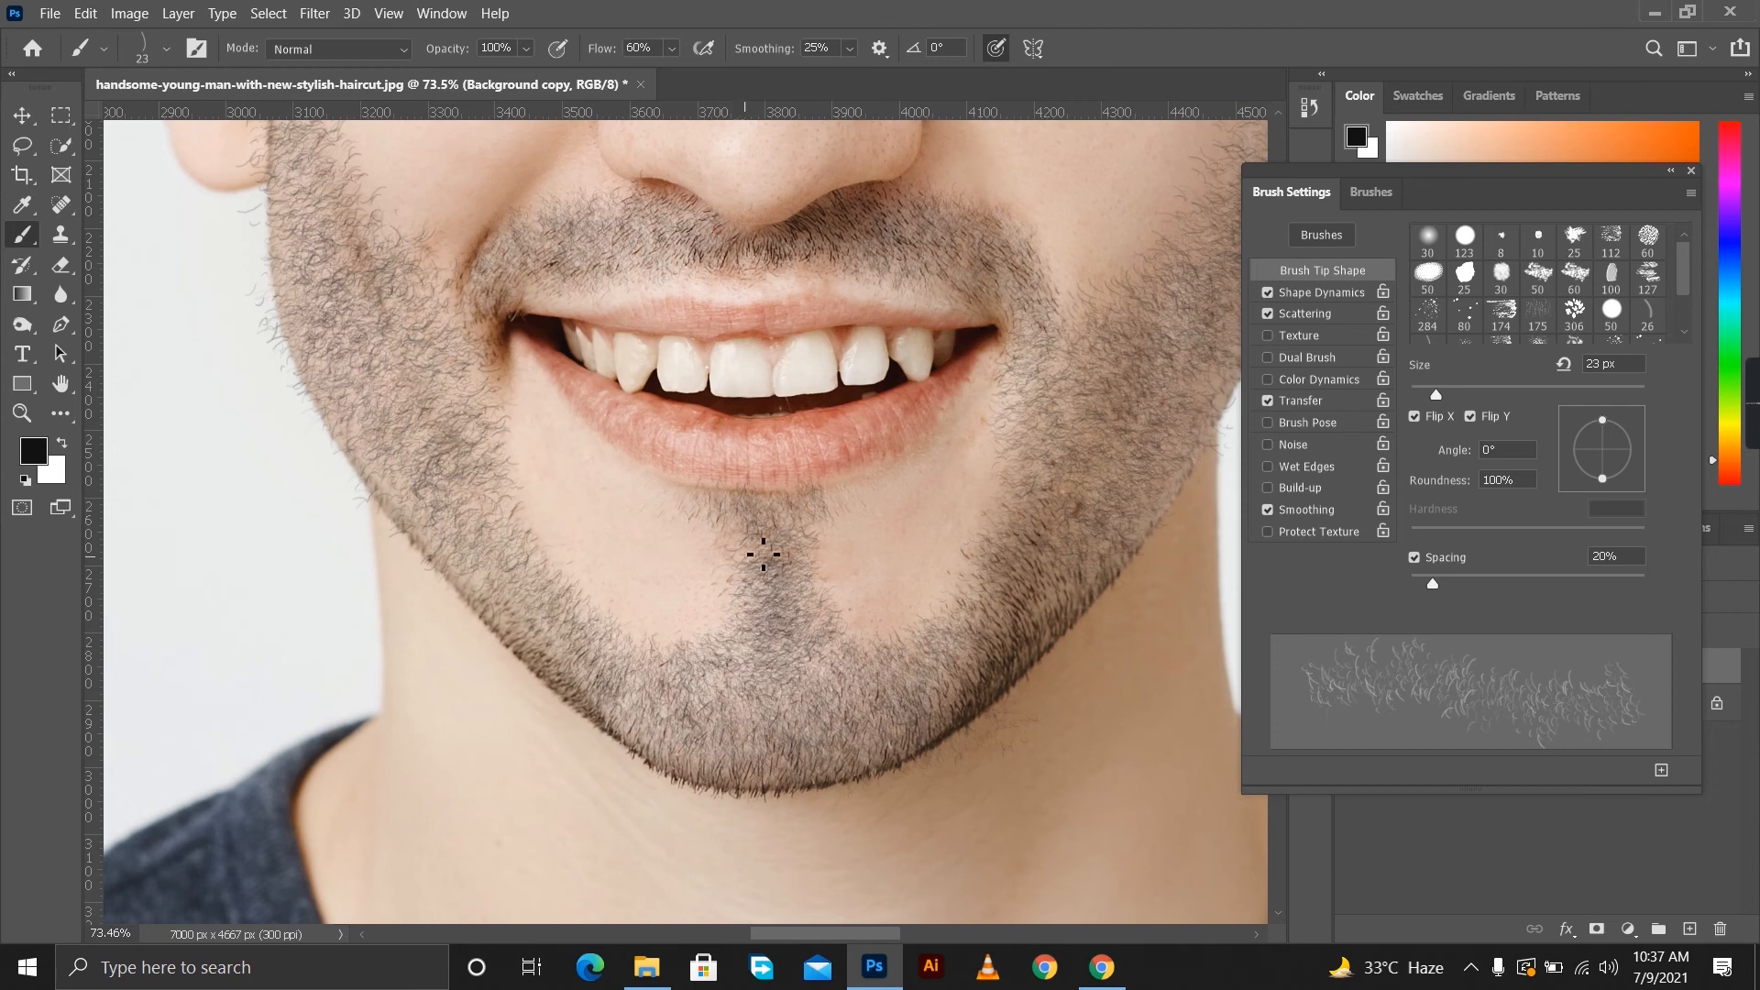
pyautogui.scroll(-5, 841, 562)
pyautogui.scroll(6, 990, 602)
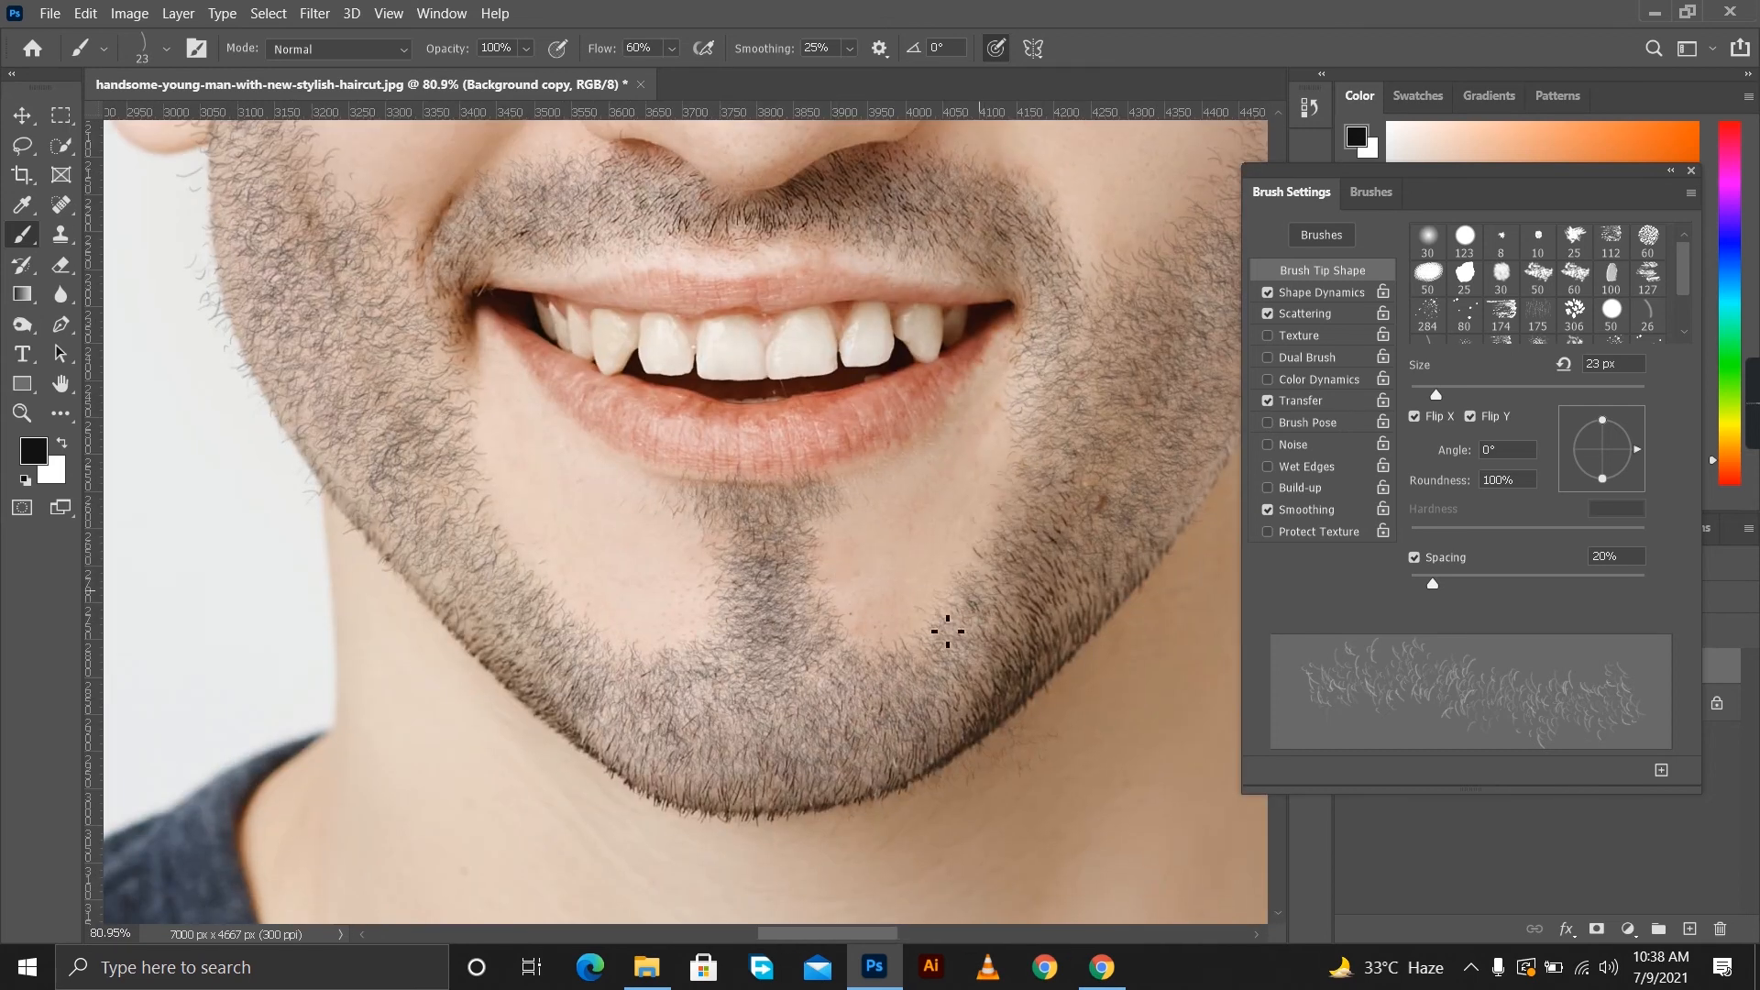
pyautogui.scroll(-5, 934, 603)
pyautogui.scroll(4, 785, 570)
pyautogui.scroll(2, 657, 401)
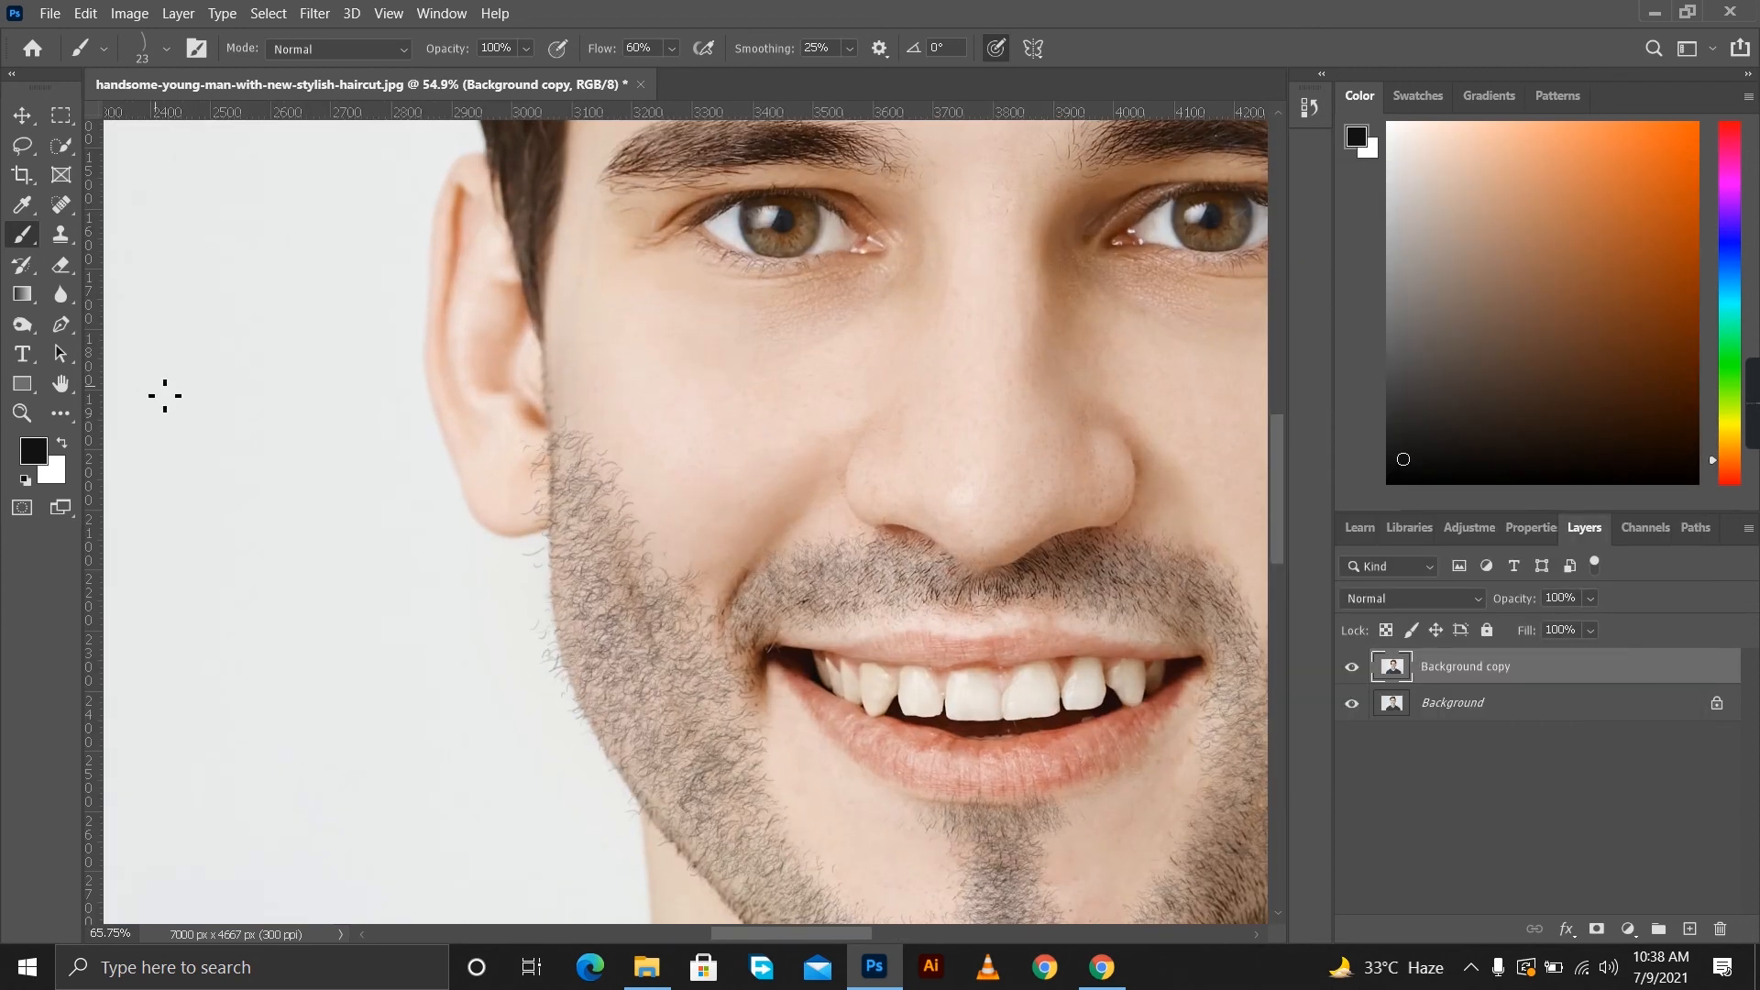
# Set up the Burn tool for midtones with 31% exposure and a soft 80 px tip at 0% hardness.
pyautogui.press('y')
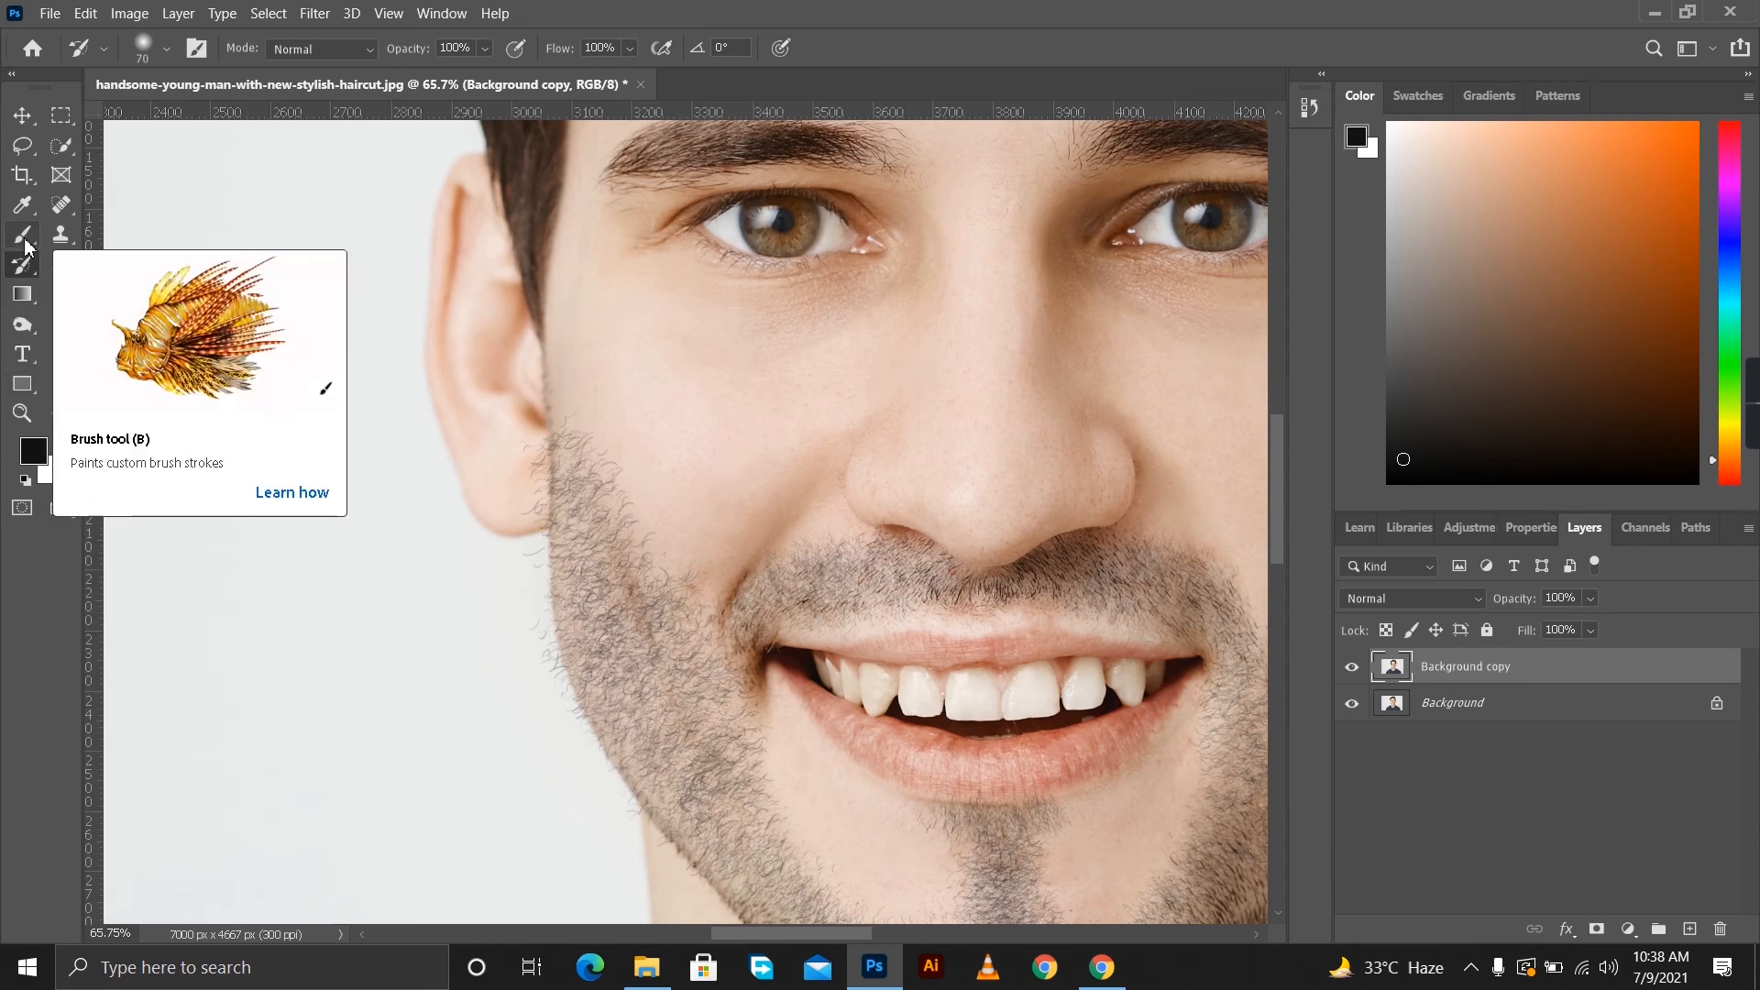
pyautogui.click(23, 325)
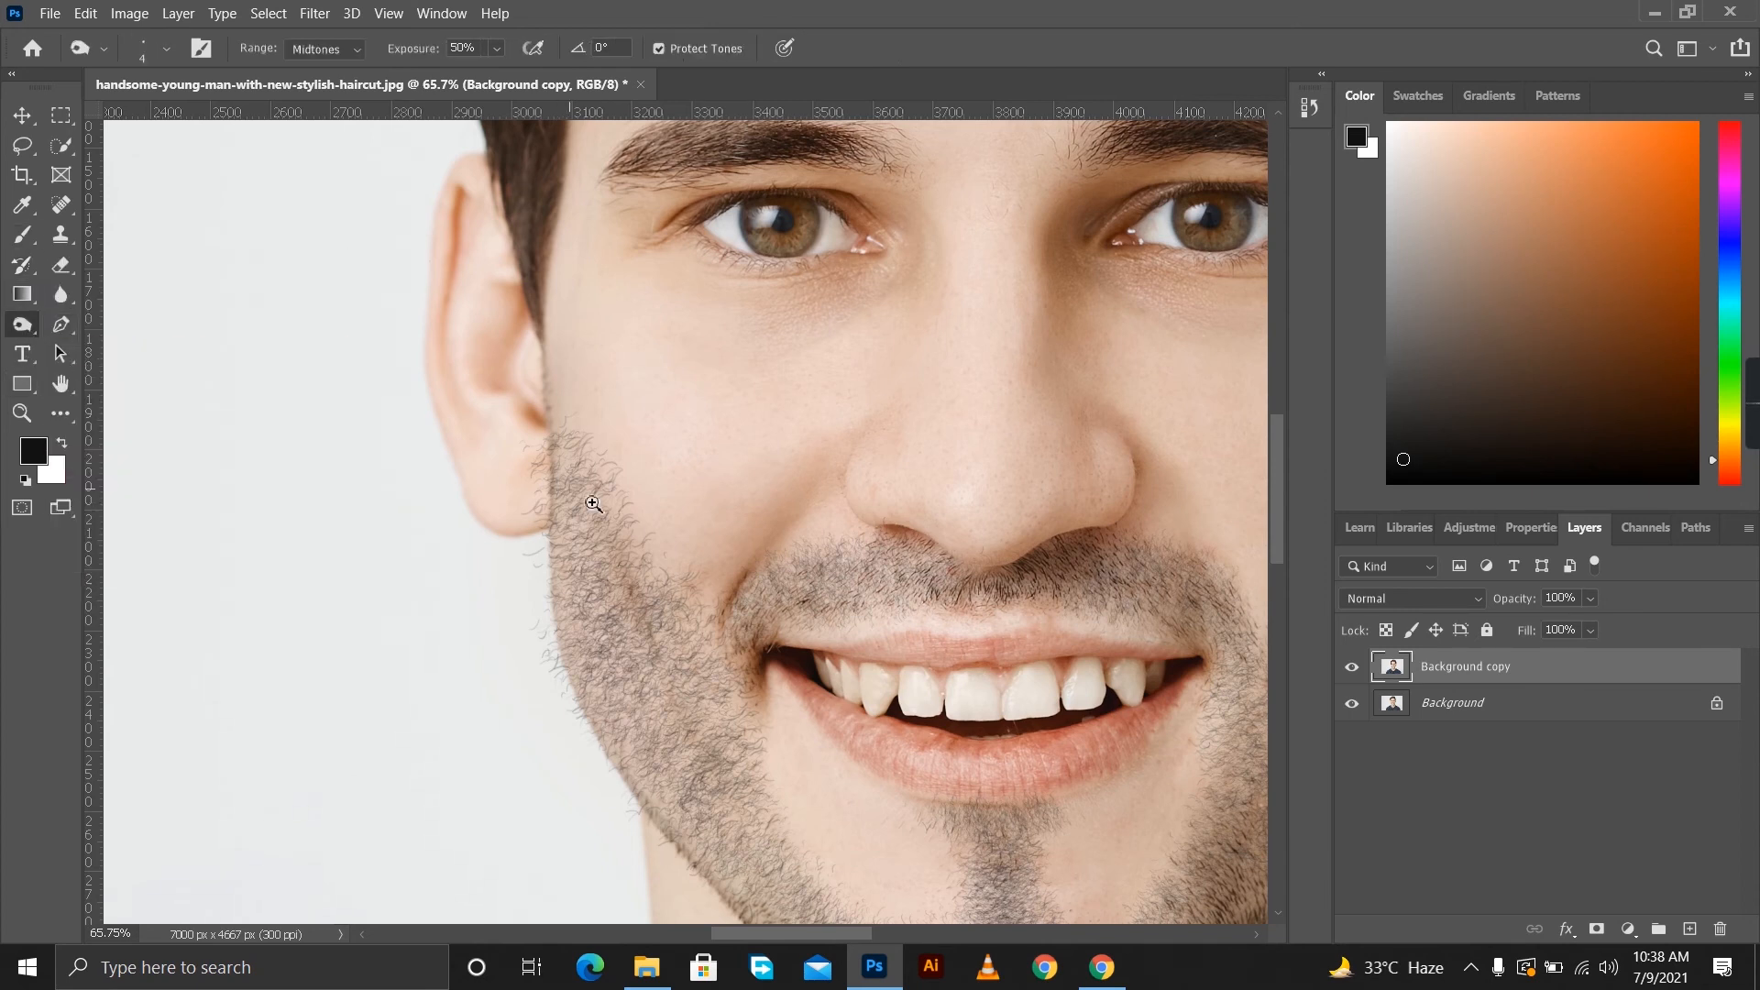
pyautogui.scroll(-3, 569, 486)
pyautogui.scroll(2, 587, 491)
pyautogui.press(']')
pyautogui.press(']')
pyautogui.press(']')
pyautogui.press(']')
pyautogui.press(']')
pyautogui.press(']')
pyautogui.press(']')
pyautogui.press(']')
pyautogui.press(']')
pyautogui.press(']')
pyautogui.press(']')
pyautogui.scroll(3, 579, 503)
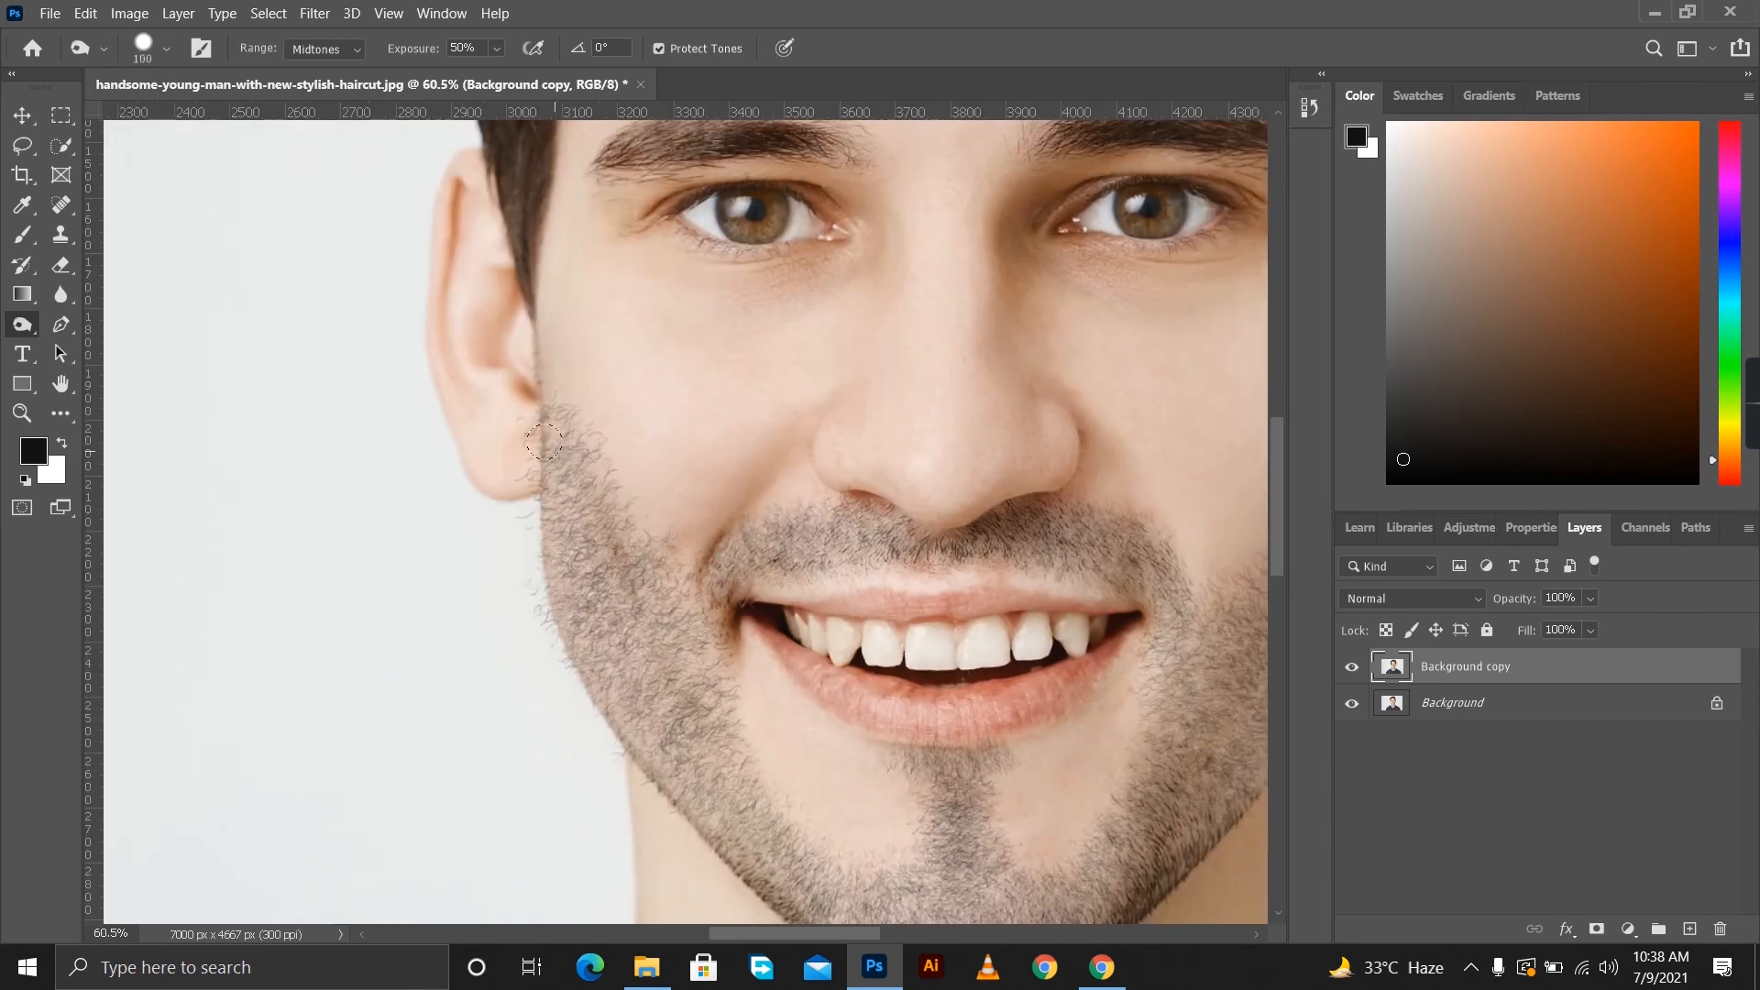
pyautogui.moveTo(497, 77); pyautogui.dragTo(491, 77)
pyautogui.click(166, 48)
pyautogui.moveTo(190, 122); pyautogui.dragTo(210, 122)
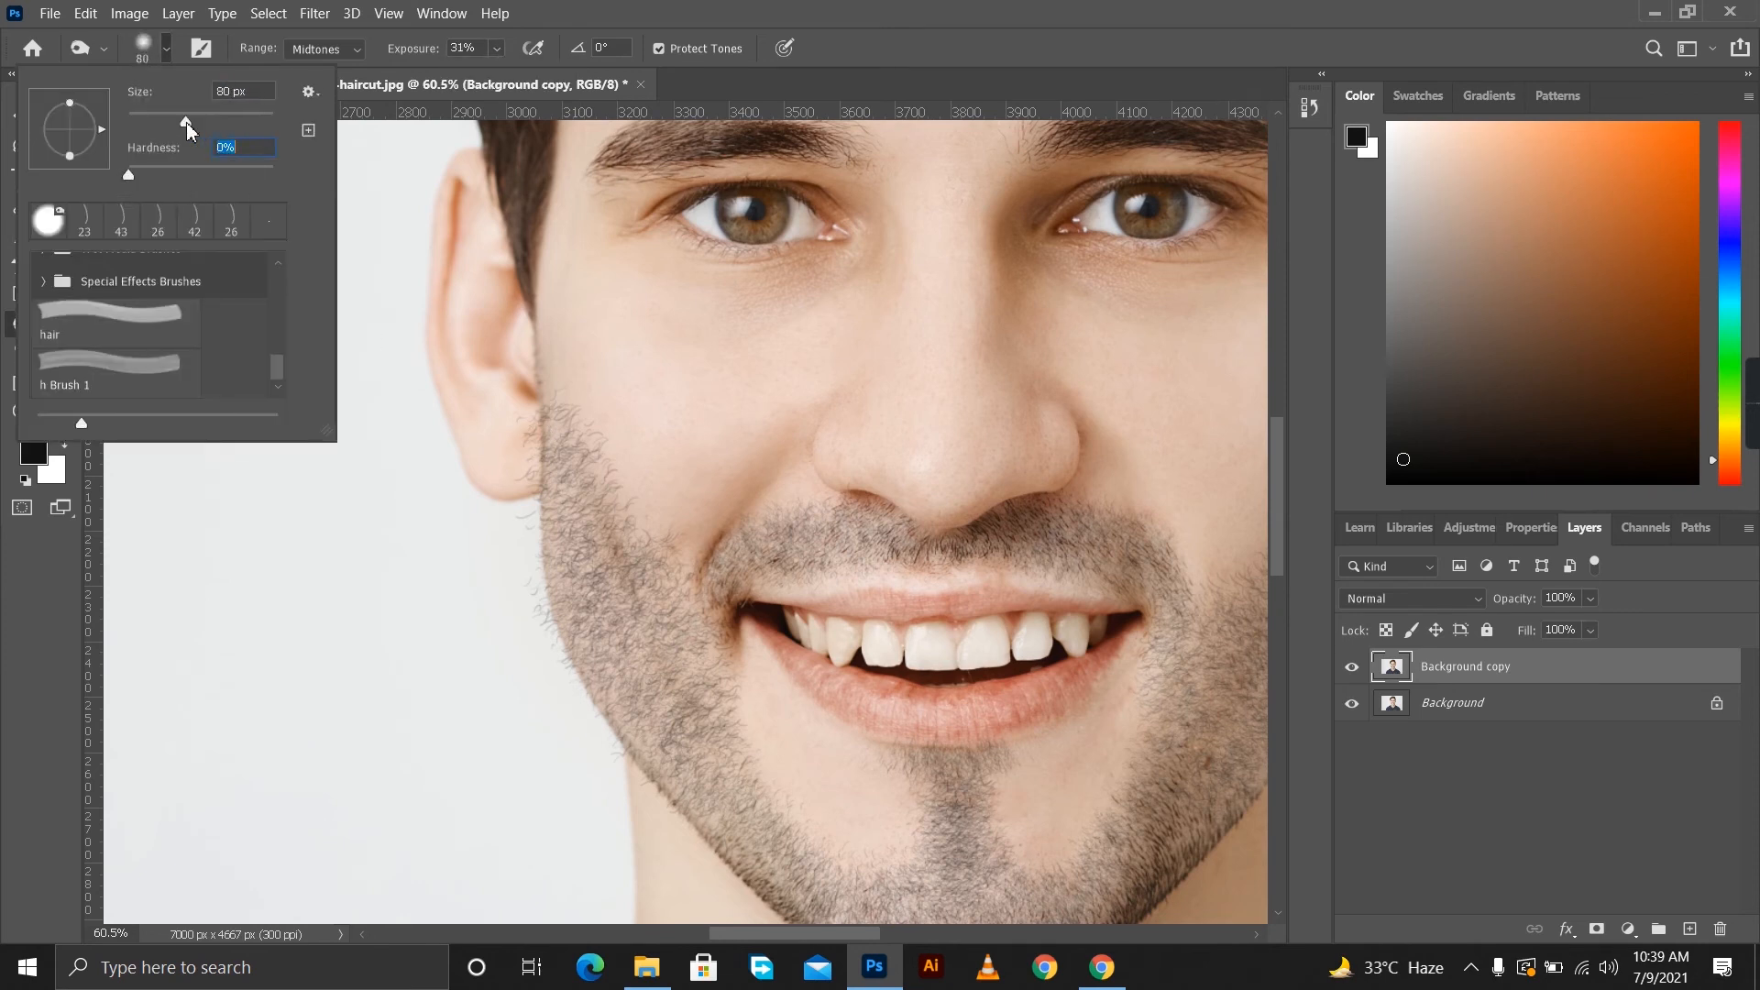
pyautogui.click(562, 470)
pyautogui.press('Return')
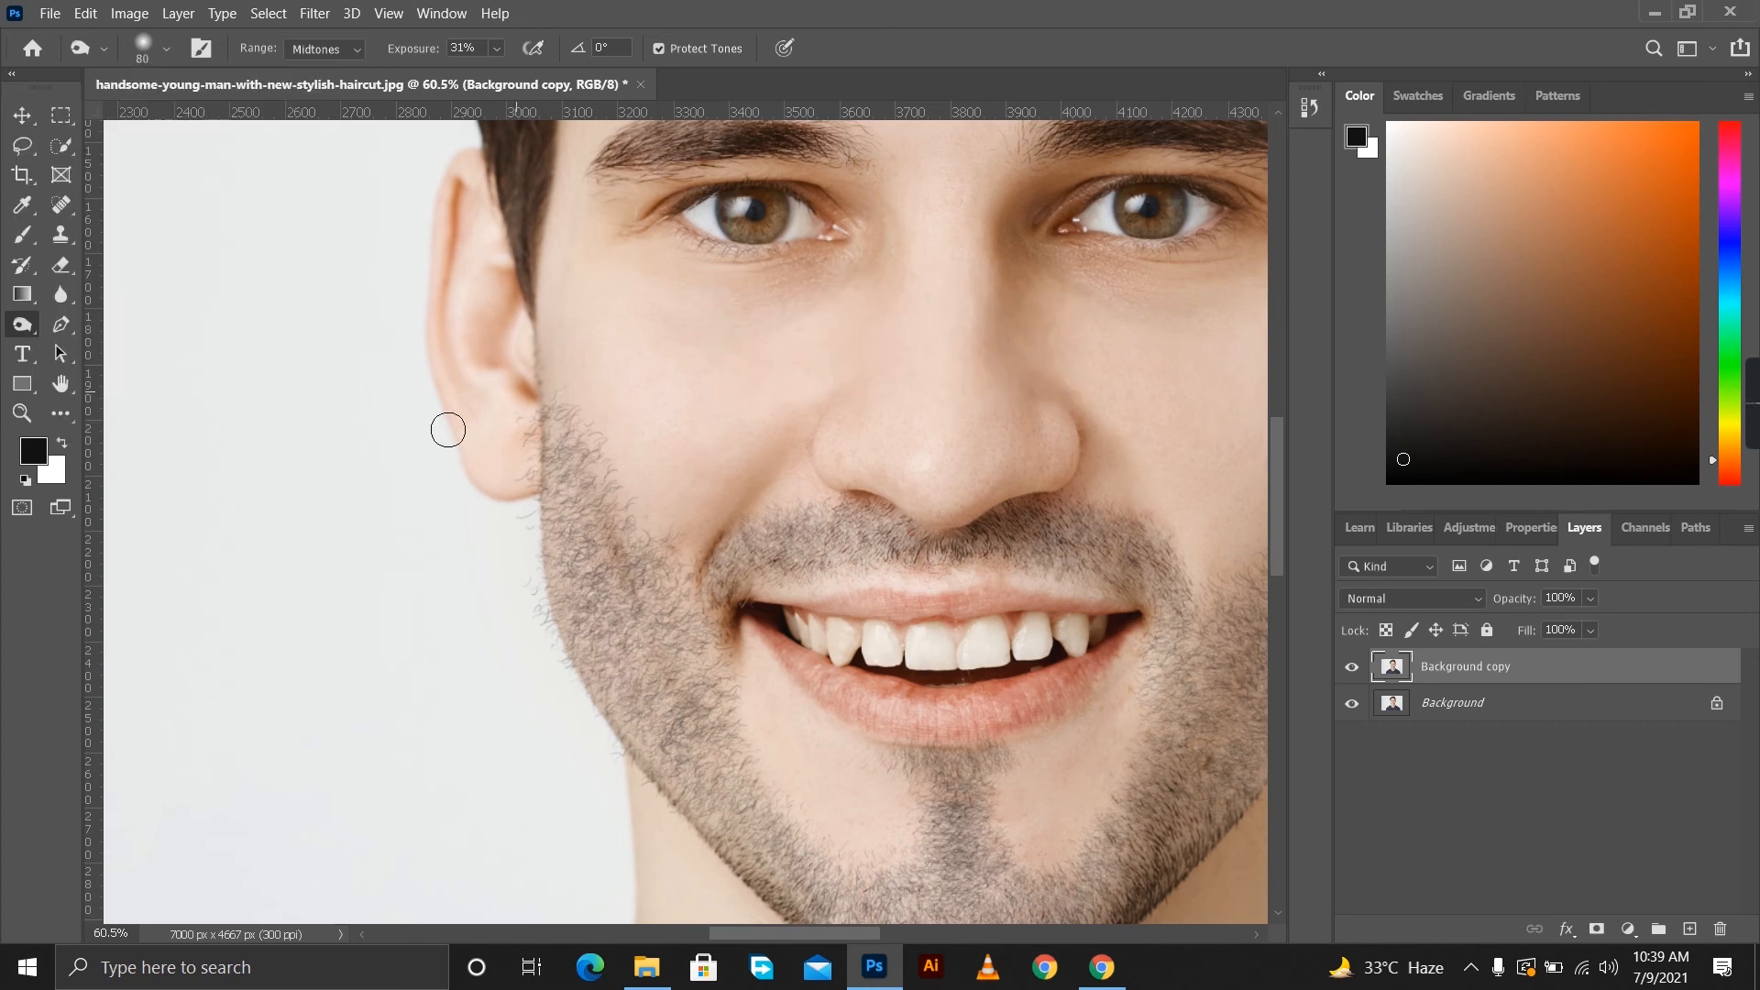
# Enlarge the burn tip to 150 px and darken the beard on the cheek from the earlobe down to the jaw.
pyautogui.scroll(2, 576, 467)
pyautogui.moveTo(575, 463)
pyautogui.mouseDown()
pyautogui.moveTo(697, 641)
pyautogui.moveTo(559, 514)
pyautogui.moveTo(684, 720)
pyautogui.mouseUp()
pyautogui.hotkey('ctrl', 'z')
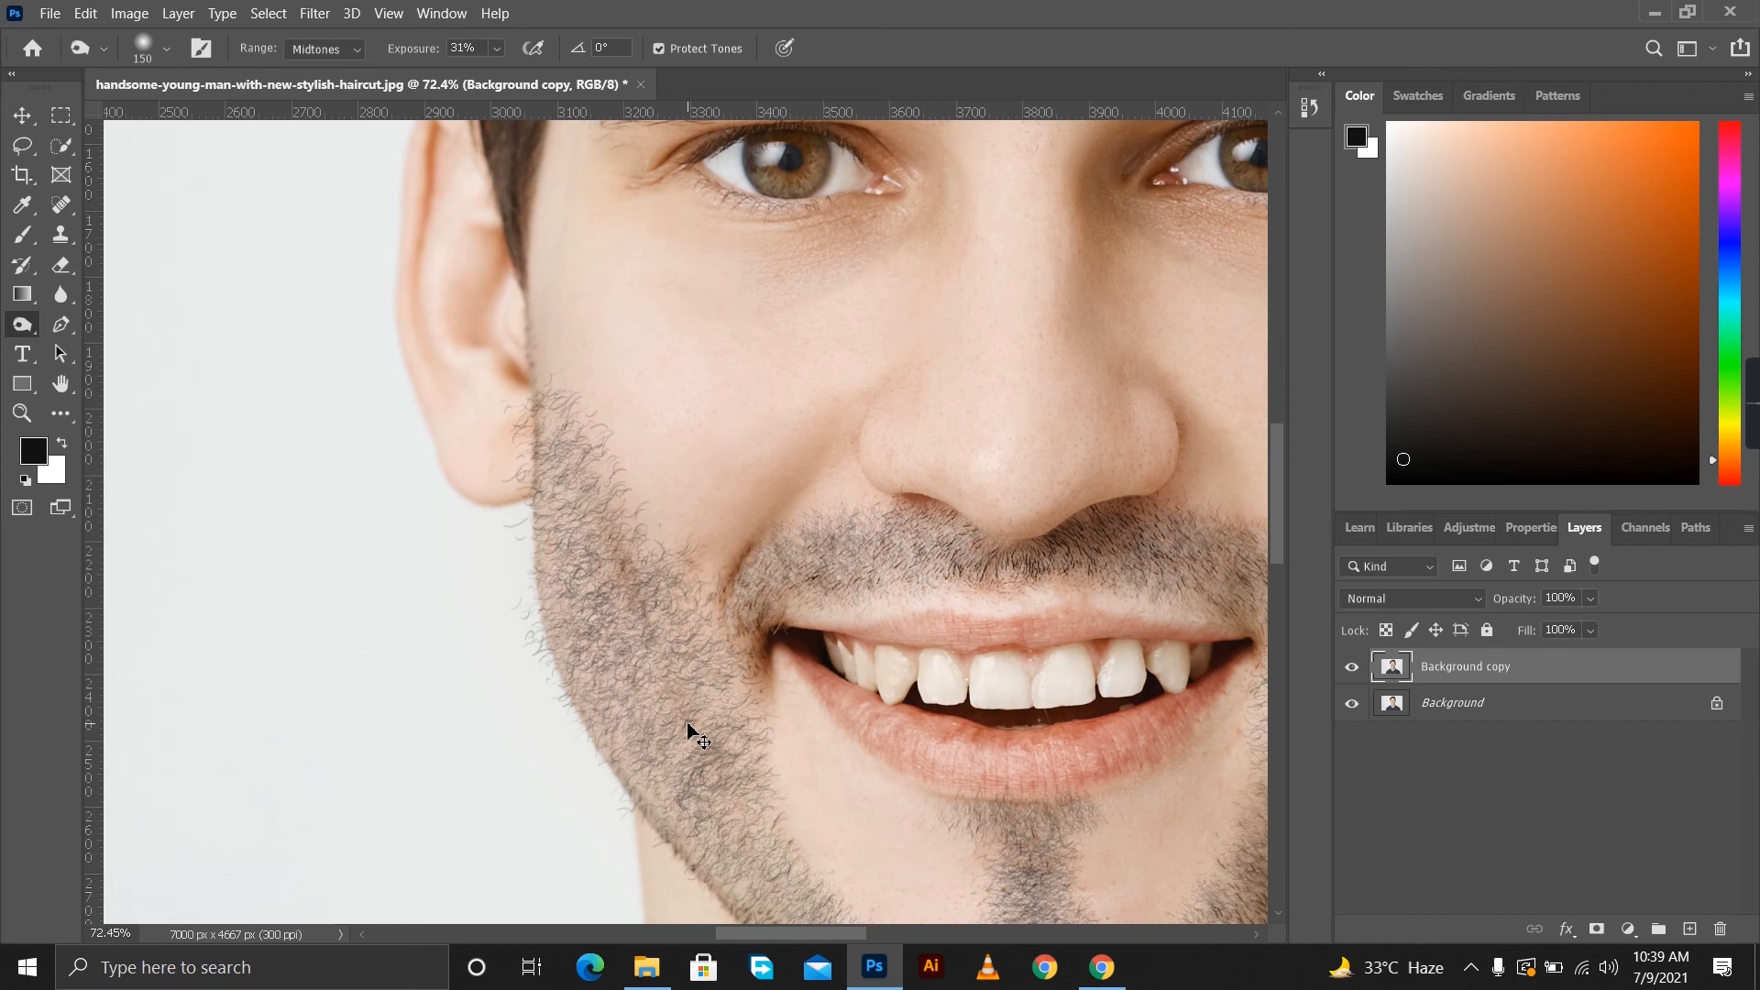
pyautogui.moveTo(535, 420)
pyautogui.mouseDown()
pyautogui.moveTo(705, 725)
pyautogui.moveTo(536, 435)
pyautogui.moveTo(660, 706)
pyautogui.moveTo(684, 811)
pyautogui.moveTo(605, 601)
pyautogui.mouseUp()
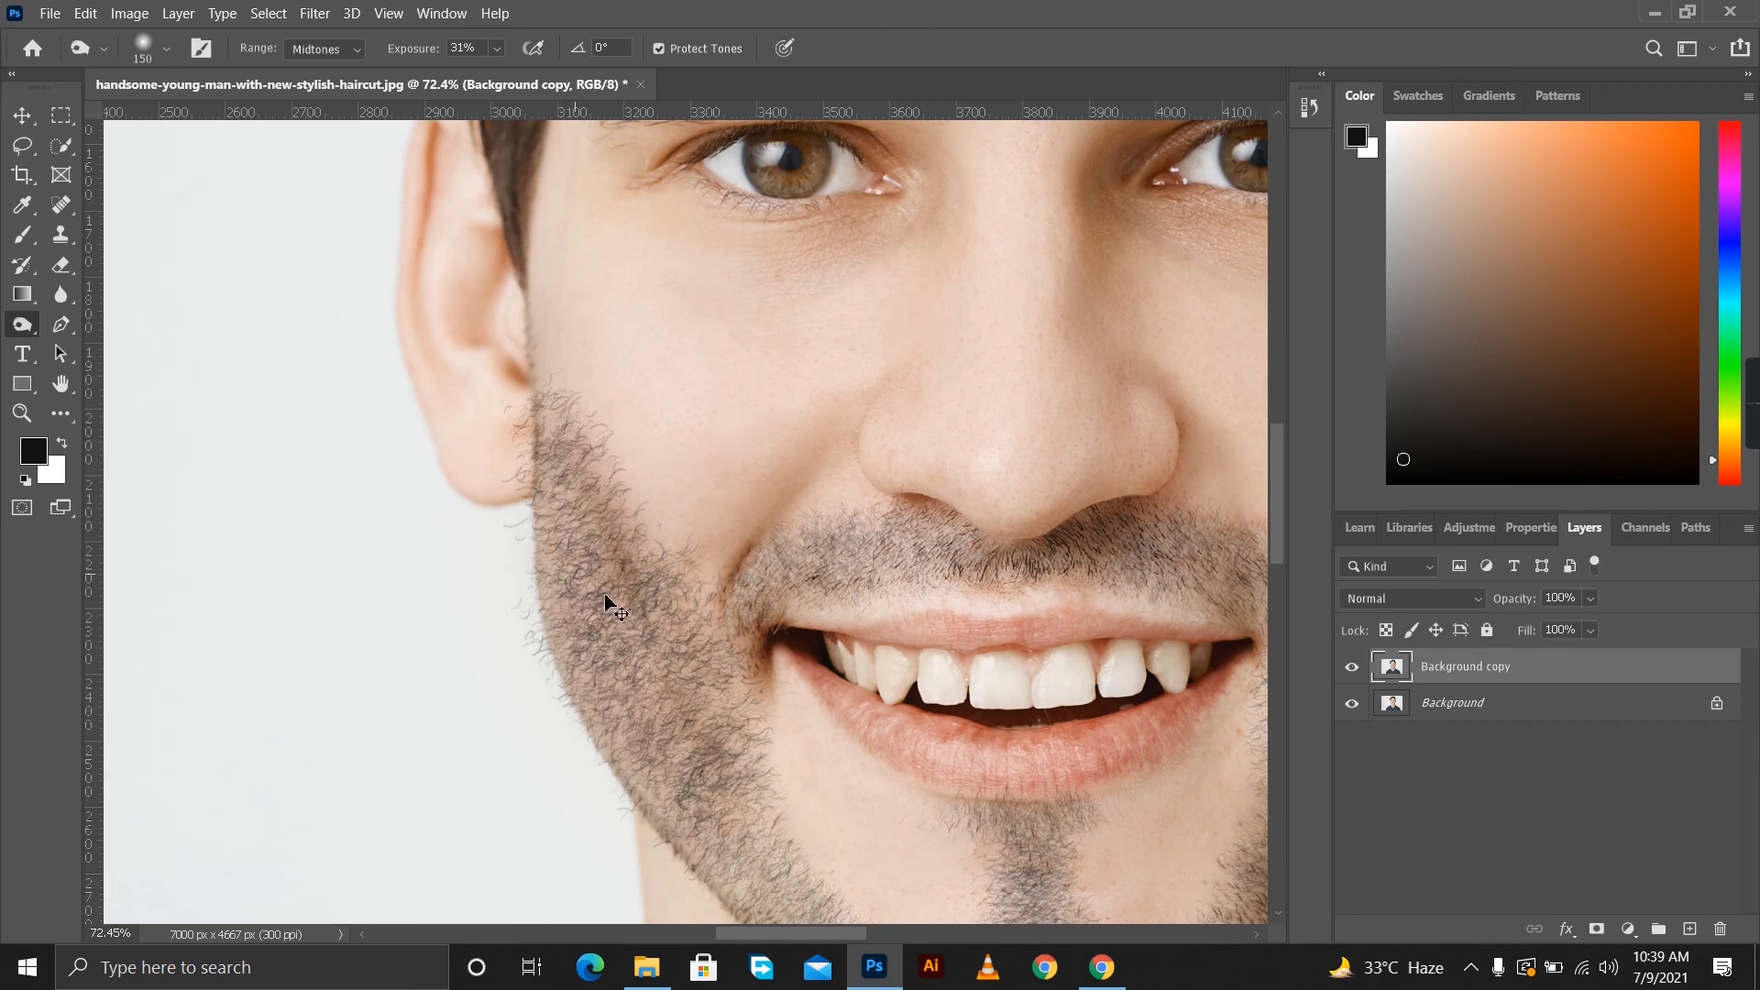
# Burn the beard on the other cheek, the jawline, chin and moustache, reducing the tip to 125 px.
pyautogui.scroll(-3, 724, 706)
pyautogui.moveTo(1279, 469); pyautogui.dragTo(1280, 516)
pyautogui.moveTo(804, 521); pyautogui.dragTo(818, 522)
pyautogui.moveTo(707, 464)
pyautogui.mouseDown()
pyautogui.moveTo(994, 686)
pyautogui.moveTo(1146, 683)
pyautogui.moveTo(1137, 633)
pyautogui.moveTo(848, 600)
pyautogui.mouseUp()
pyautogui.scroll(5, 976, 550)
pyautogui.moveTo(974, 376)
pyautogui.mouseDown()
pyautogui.moveTo(875, 550)
pyautogui.moveTo(965, 356)
pyautogui.mouseUp()
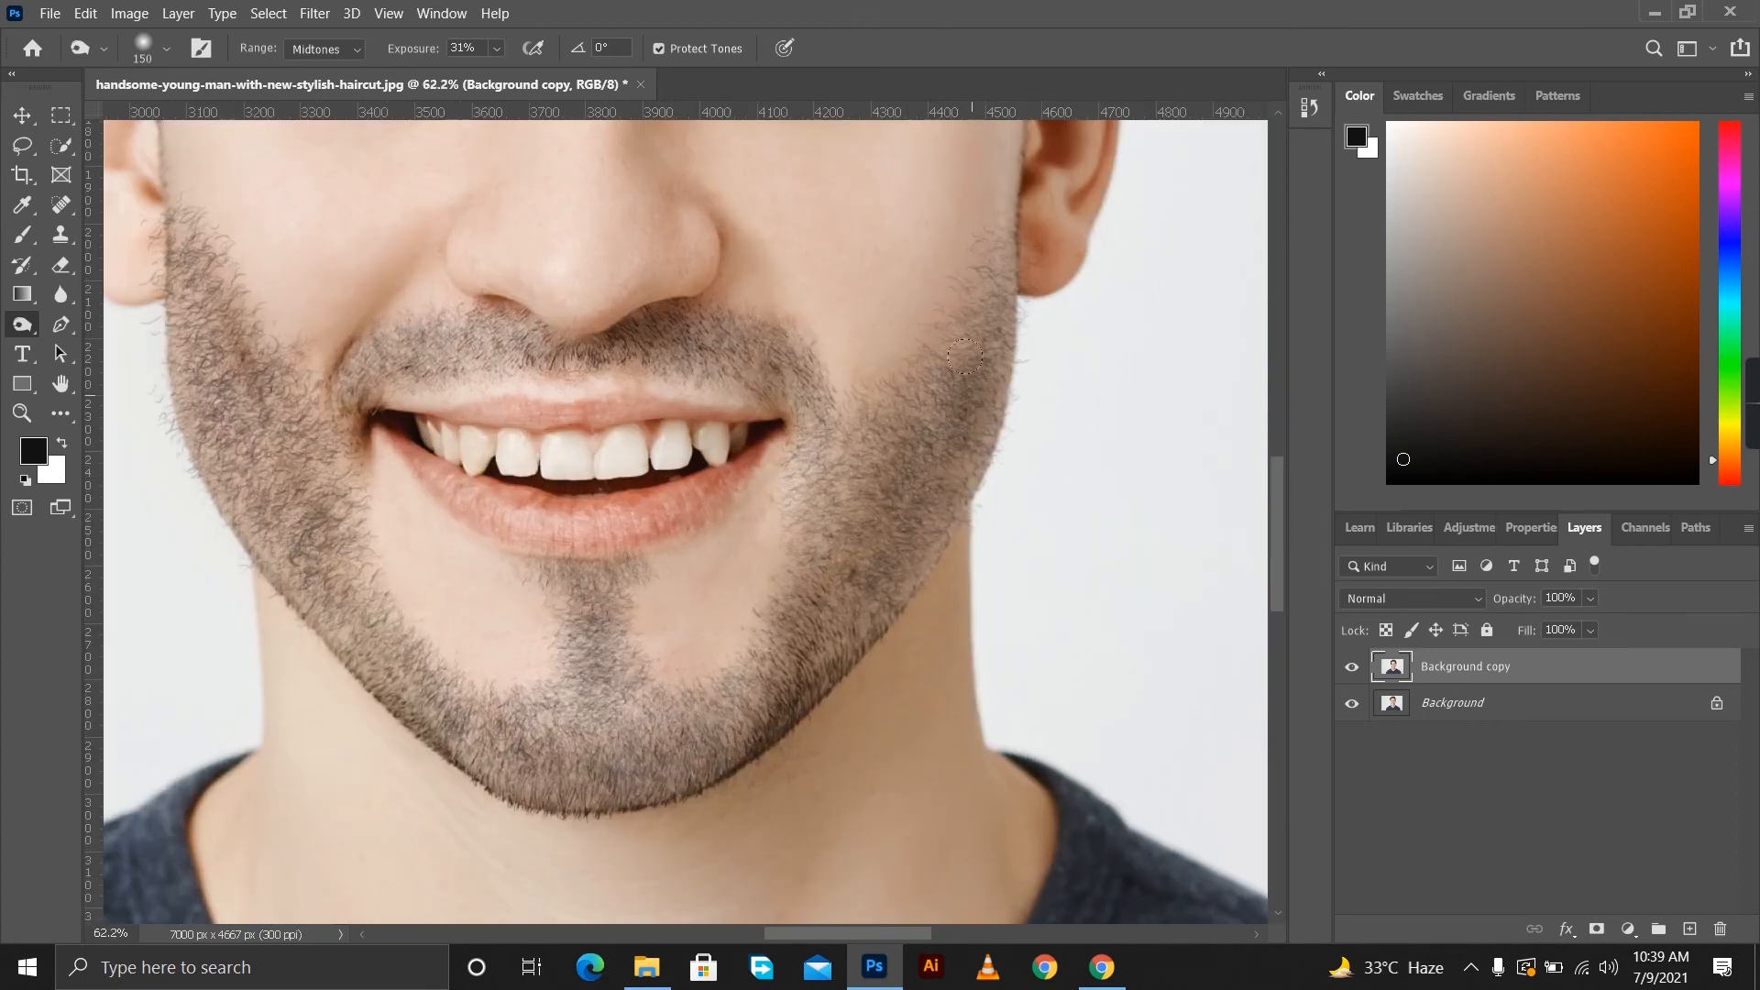
pyautogui.hotkey('ctrl', 'z')
pyautogui.moveTo(876, 572)
pyautogui.mouseDown()
pyautogui.moveTo(973, 423)
pyautogui.moveTo(1006, 304)
pyautogui.moveTo(838, 459)
pyautogui.moveTo(951, 432)
pyautogui.moveTo(857, 595)
pyautogui.moveTo(683, 711)
pyautogui.moveTo(591, 724)
pyautogui.mouseUp()
pyautogui.moveTo(378, 343)
pyautogui.mouseDown()
pyautogui.moveTo(504, 328)
pyautogui.moveTo(806, 408)
pyautogui.moveTo(759, 568)
pyautogui.moveTo(875, 570)
pyautogui.mouseUp()
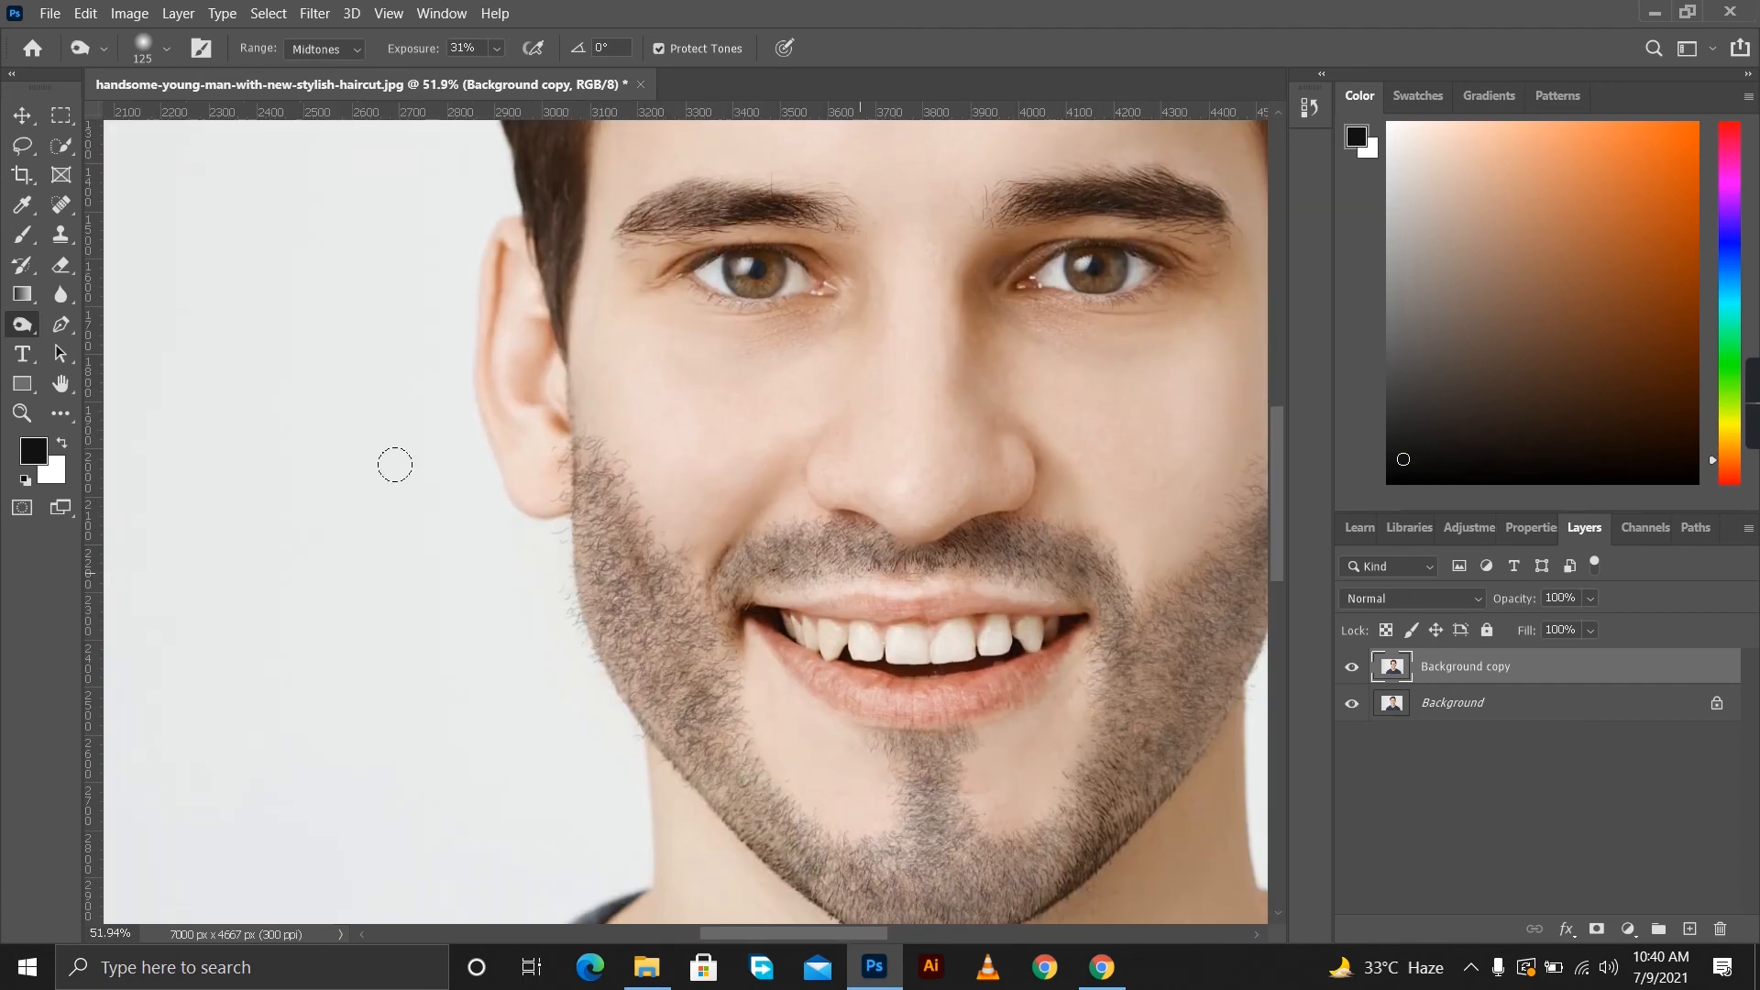
# Use the History Brush at 70 px to remove stray hairs beside the ear and shape a clean upper cheek line on one side.
pyautogui.click(22, 265)
pyautogui.moveTo(641, 442); pyautogui.dragTo(685, 498)
pyautogui.moveTo(503, 452); pyautogui.dragTo(531, 782)
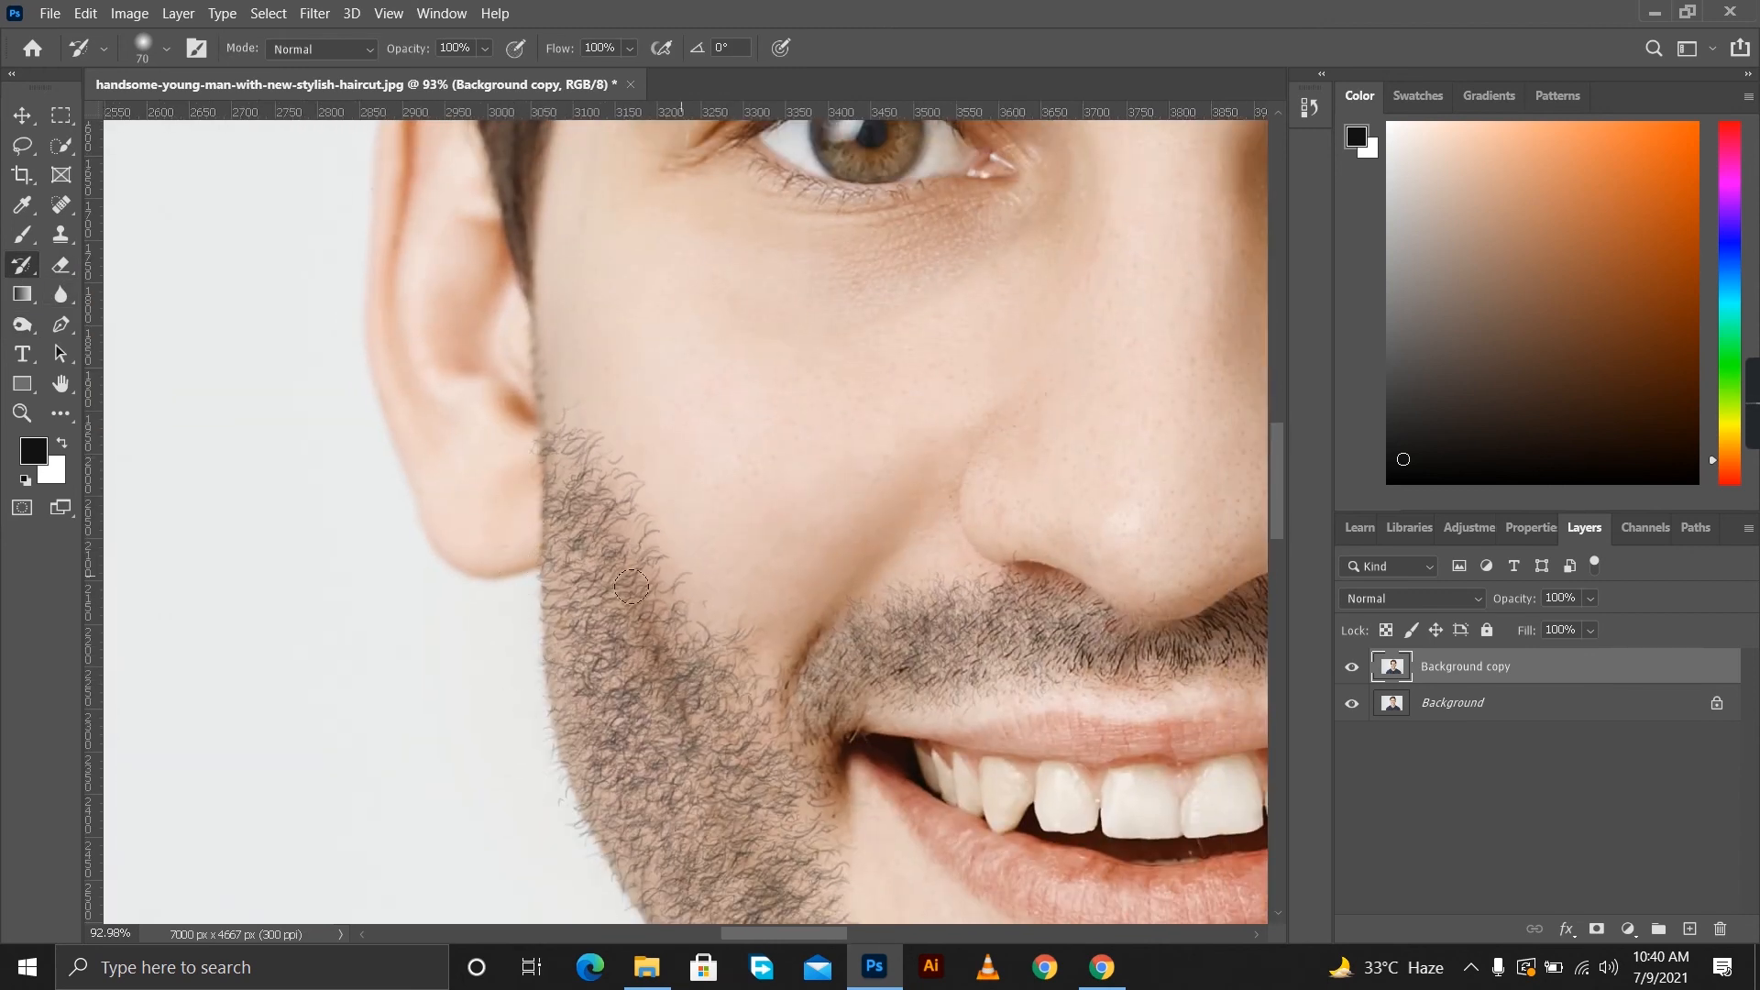
pyautogui.moveTo(582, 424)
pyautogui.mouseDown()
pyautogui.moveTo(701, 623)
pyautogui.moveTo(757, 679)
pyautogui.moveTo(606, 481)
pyautogui.moveTo(662, 561)
pyautogui.moveTo(625, 504)
pyautogui.mouseUp()
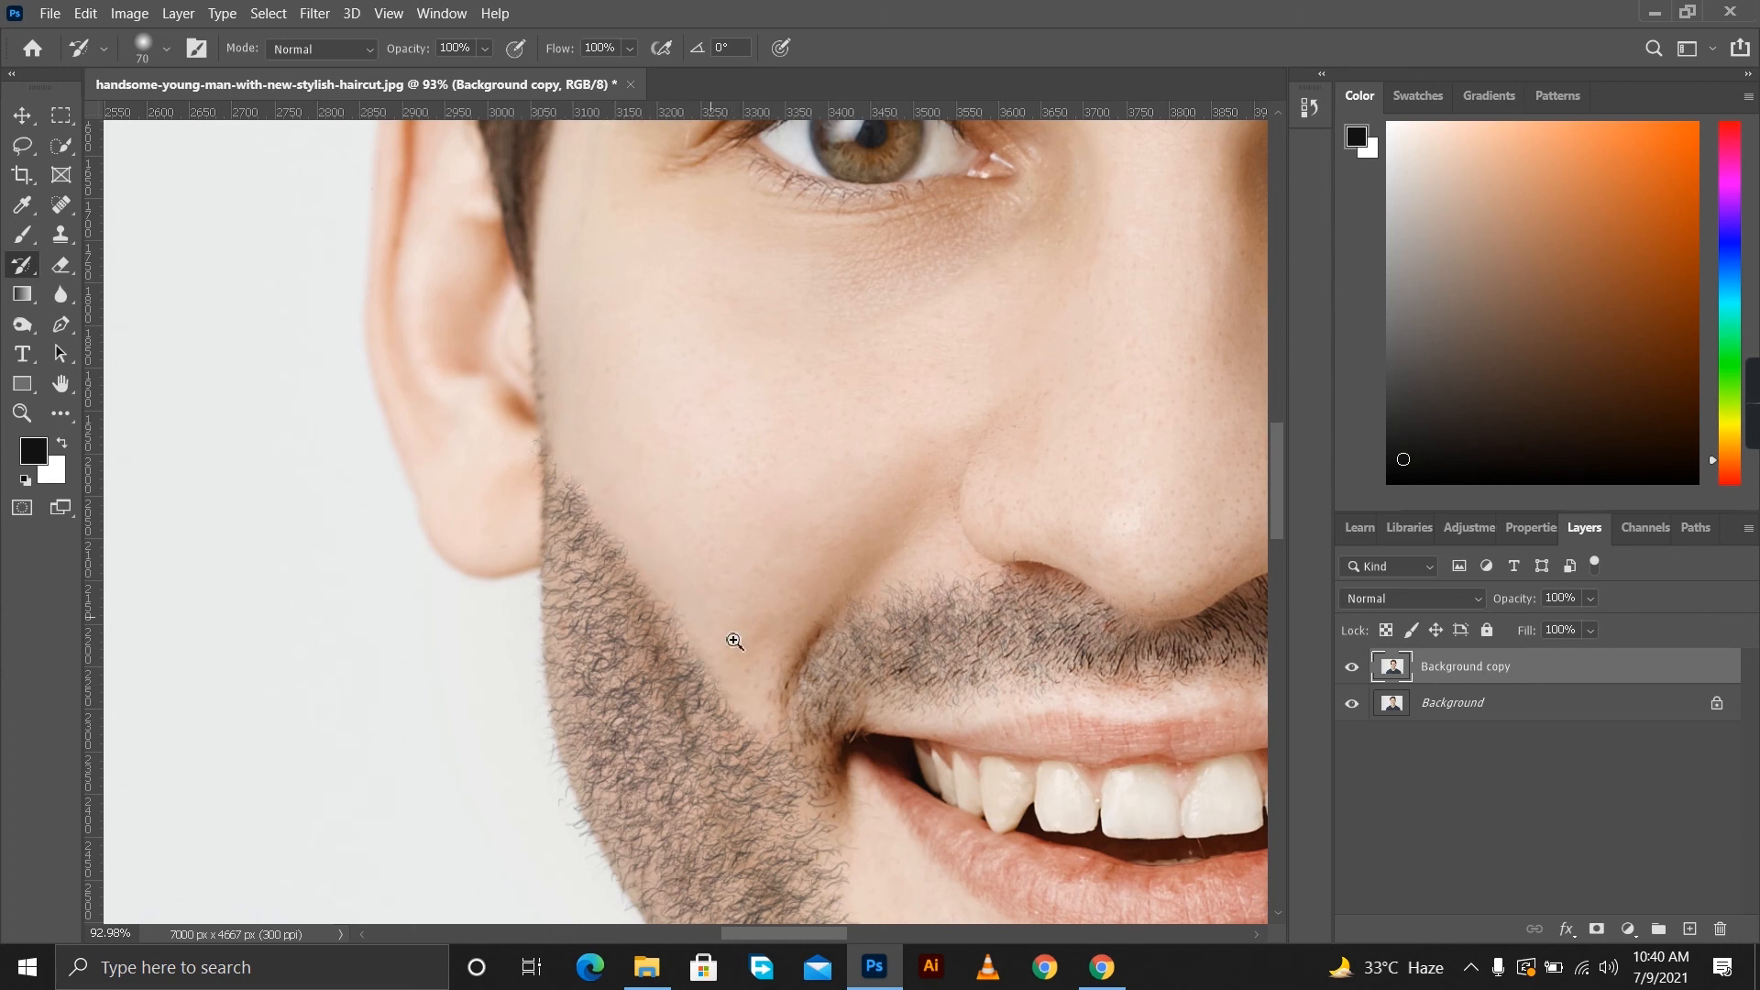
pyautogui.moveTo(733, 633); pyautogui.dragTo(621, 598)
pyautogui.scroll(6, 966, 699)
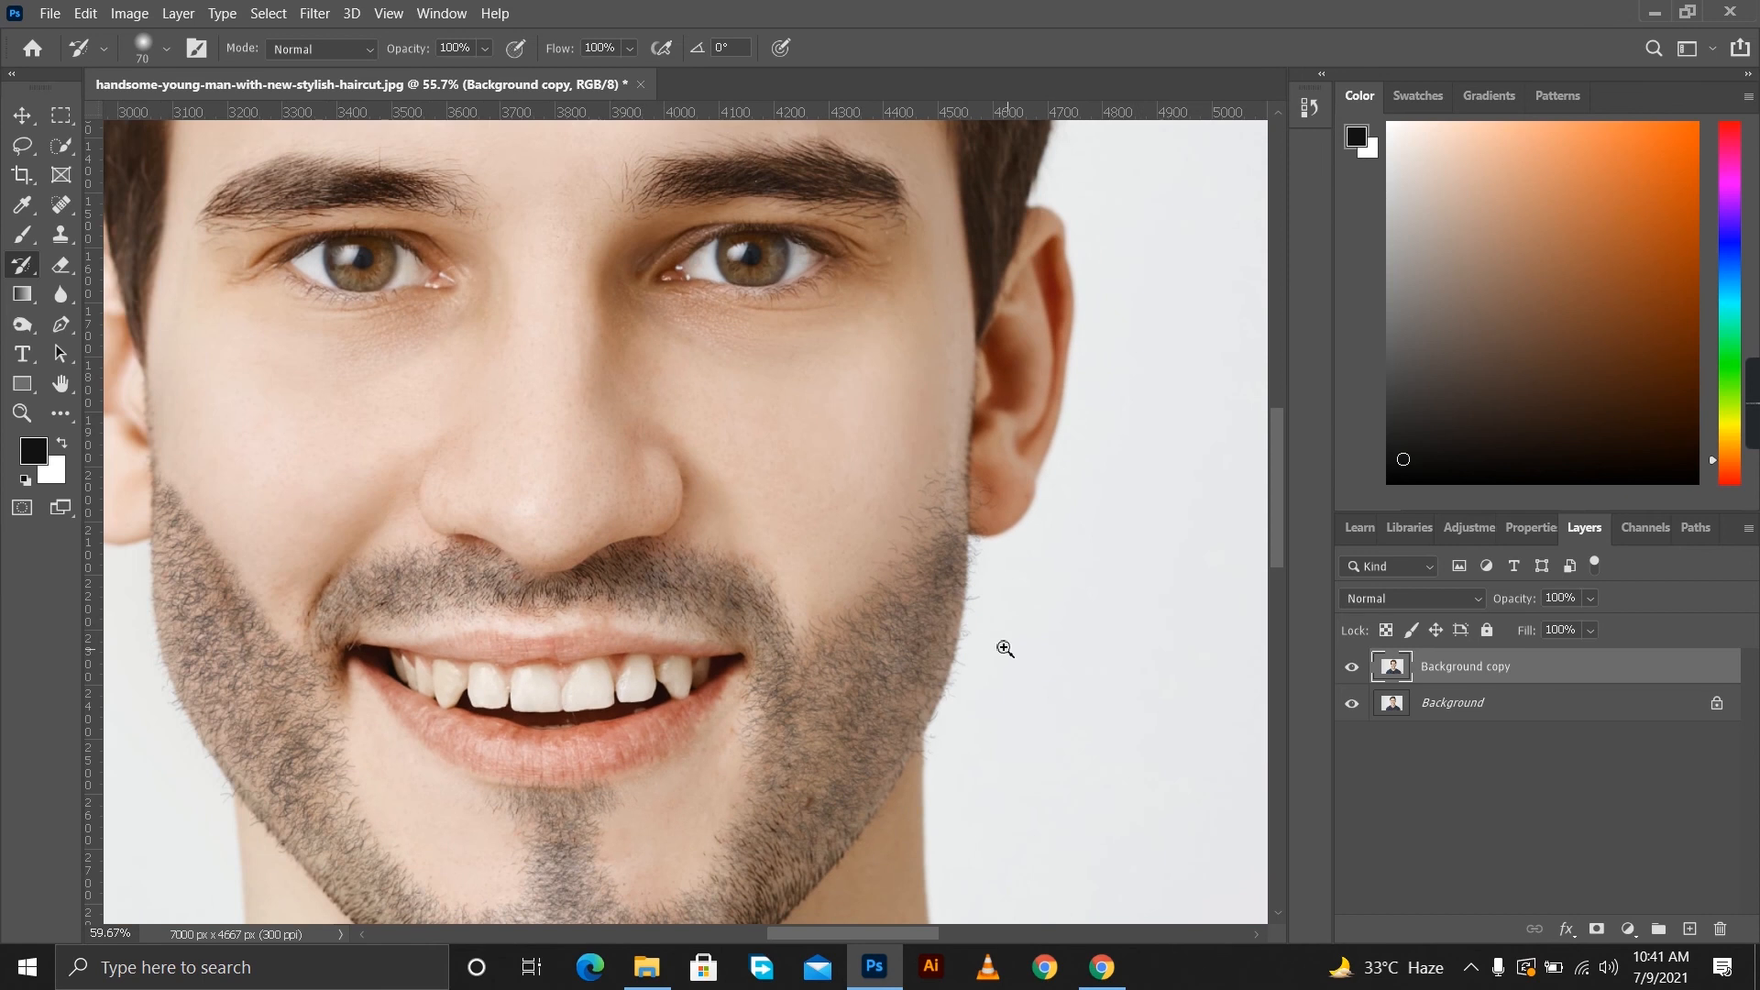
# Trim the stray hairs along the opposite cheek's beard line with the History Brush to match the first side.
pyautogui.moveTo(909, 528); pyautogui.dragTo(965, 463)
pyautogui.moveTo(805, 635)
pyautogui.mouseDown()
pyautogui.moveTo(935, 524)
pyautogui.moveTo(954, 465)
pyautogui.mouseUp()
pyautogui.moveTo(725, 696)
pyautogui.mouseDown()
pyautogui.moveTo(741, 712)
pyautogui.moveTo(713, 848)
pyautogui.mouseUp()
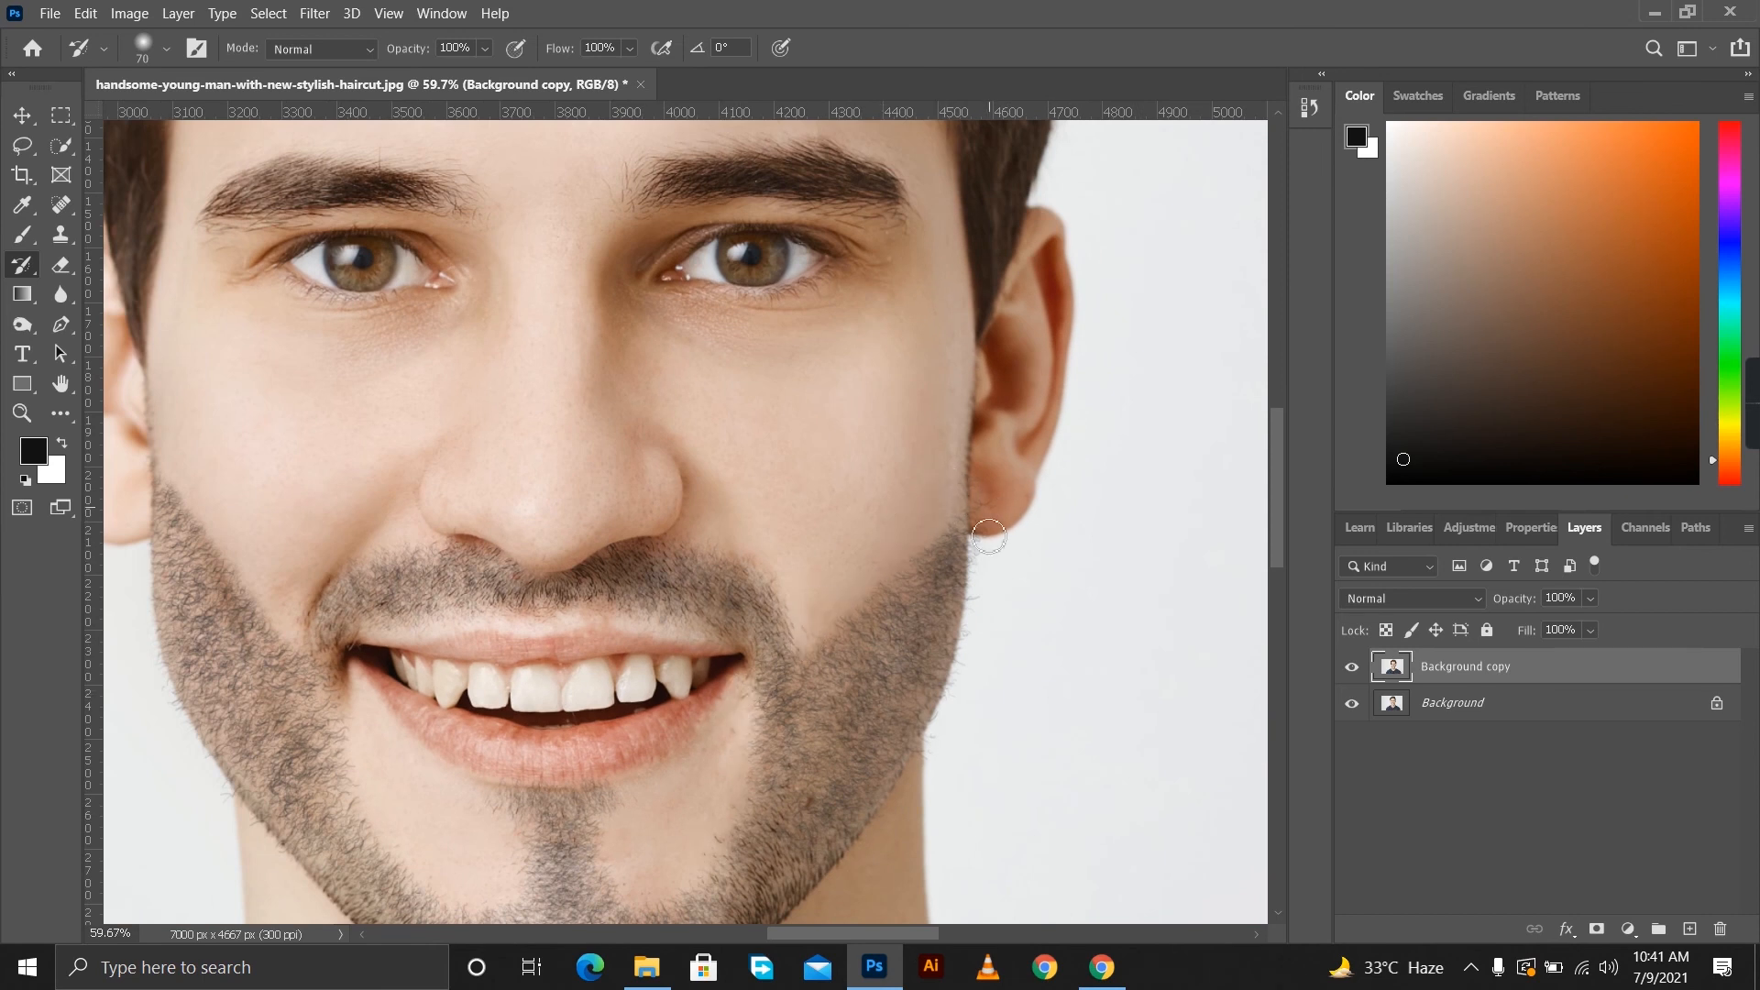
pyautogui.scroll(-6, 741, 642)
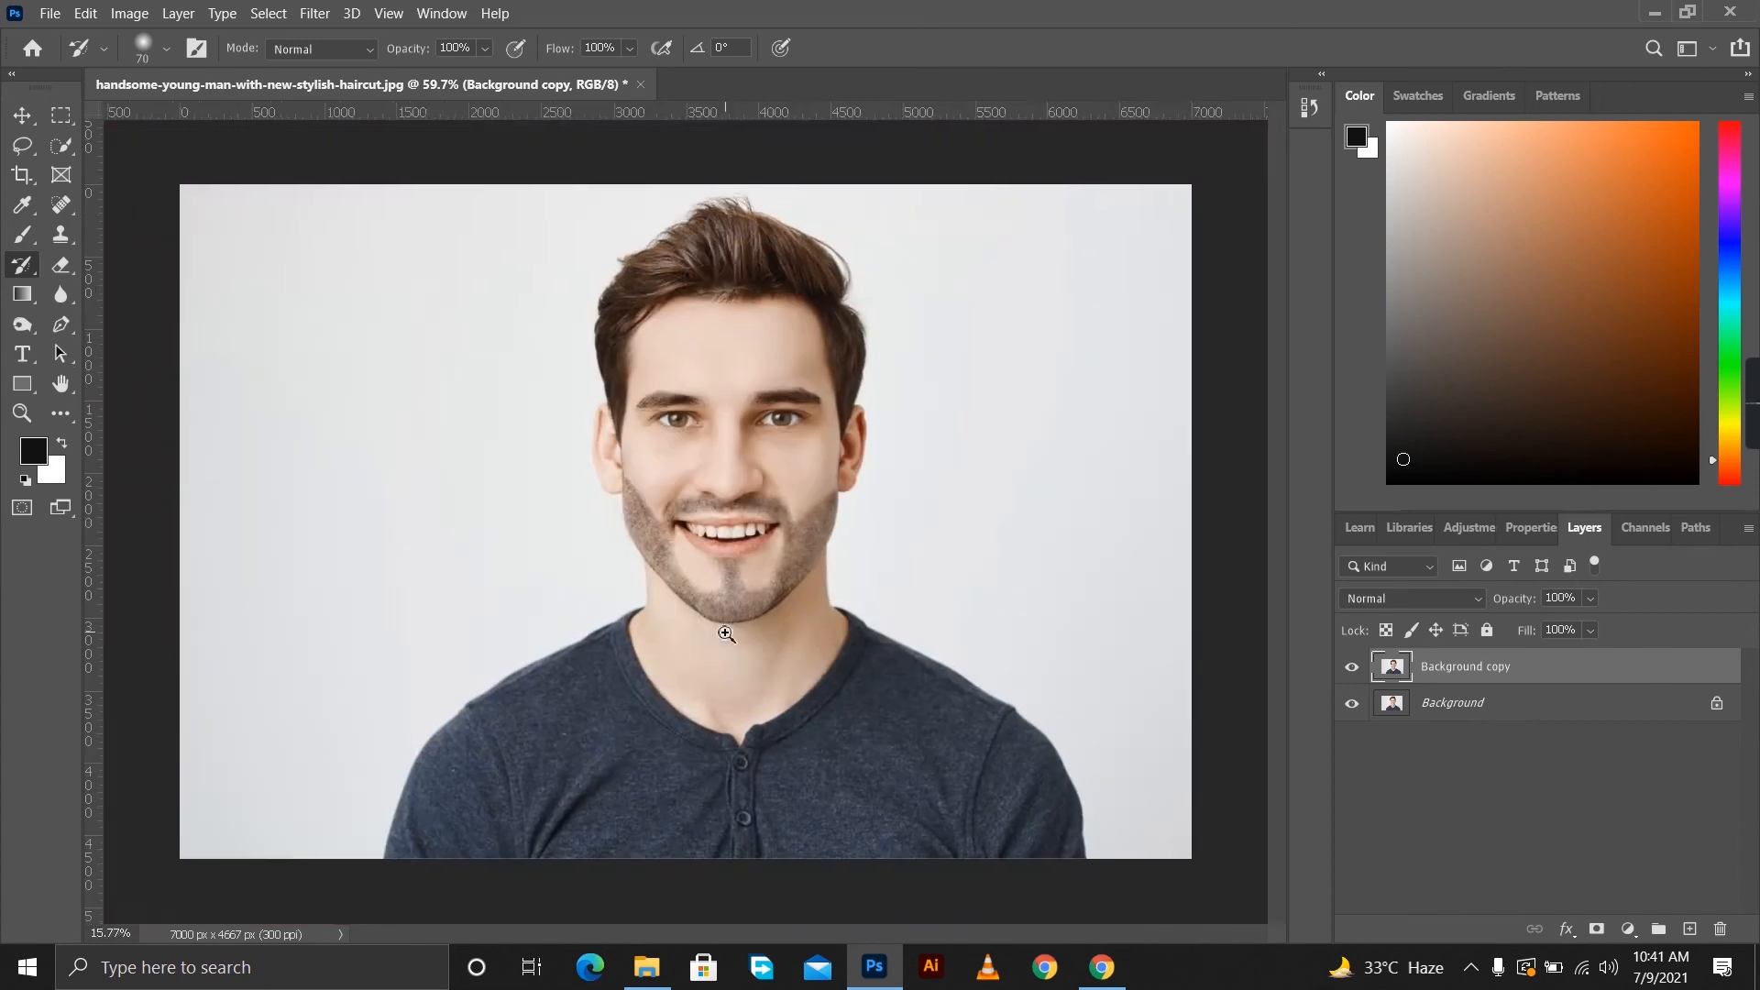
pyautogui.scroll(4, 741, 641)
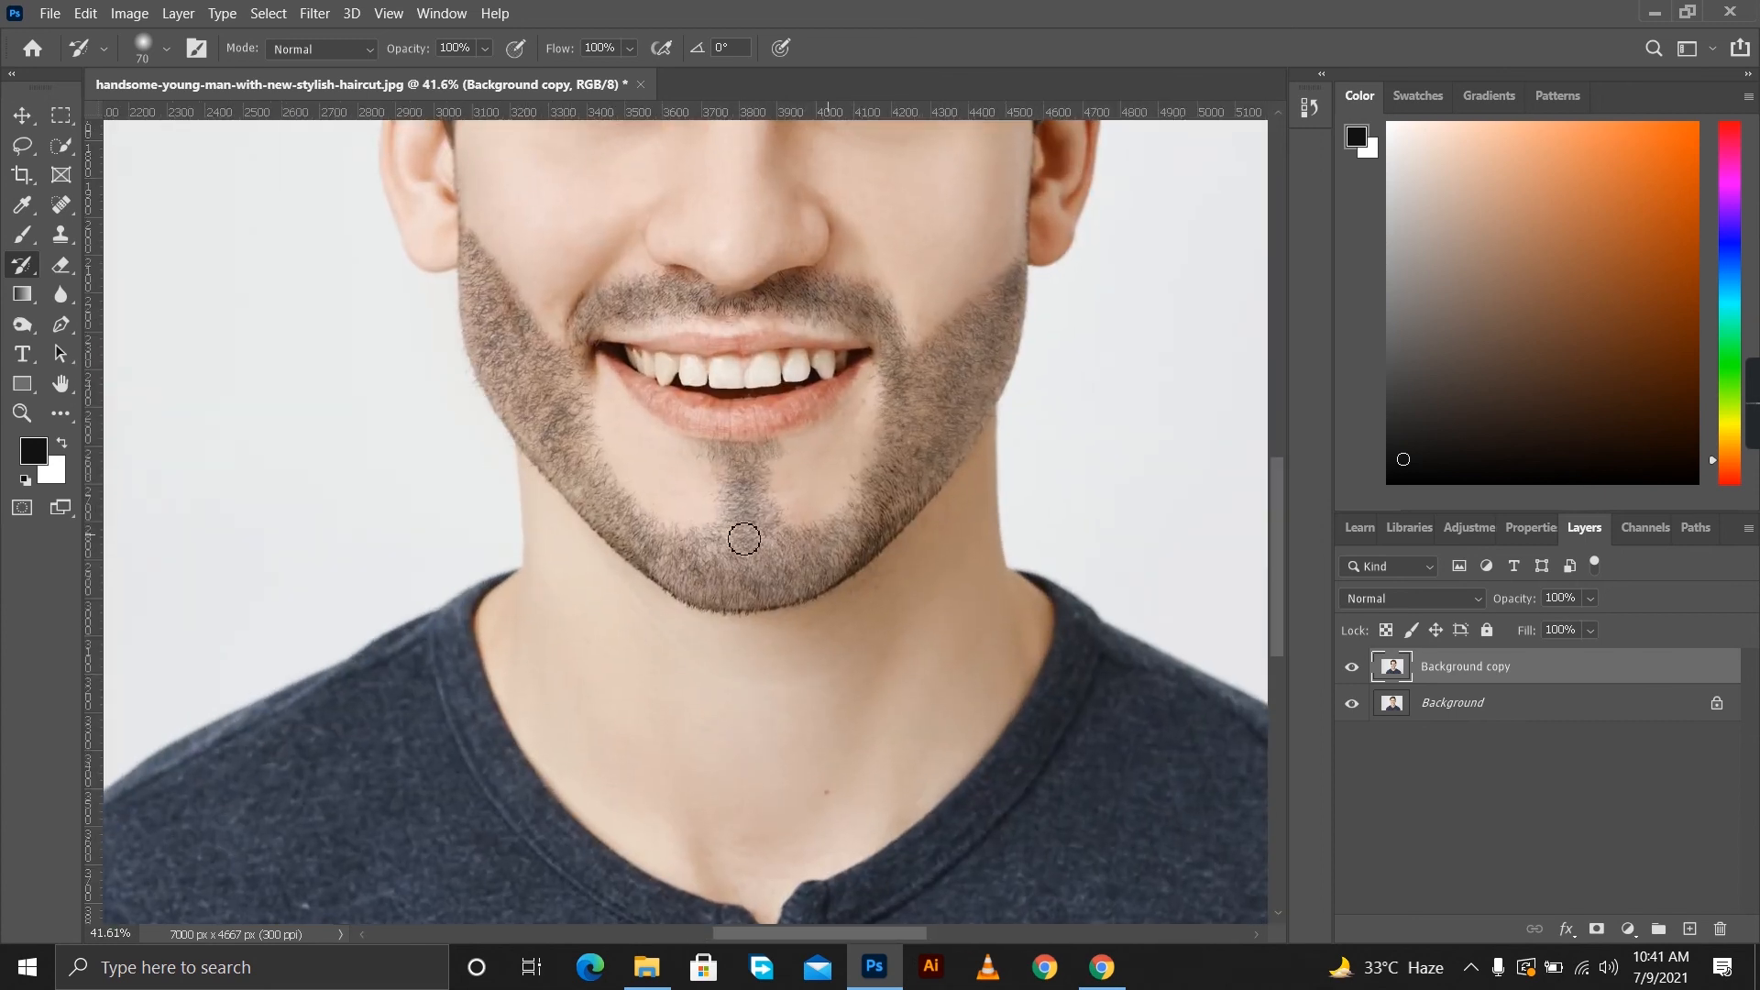
pyautogui.scroll(2, 779, 577)
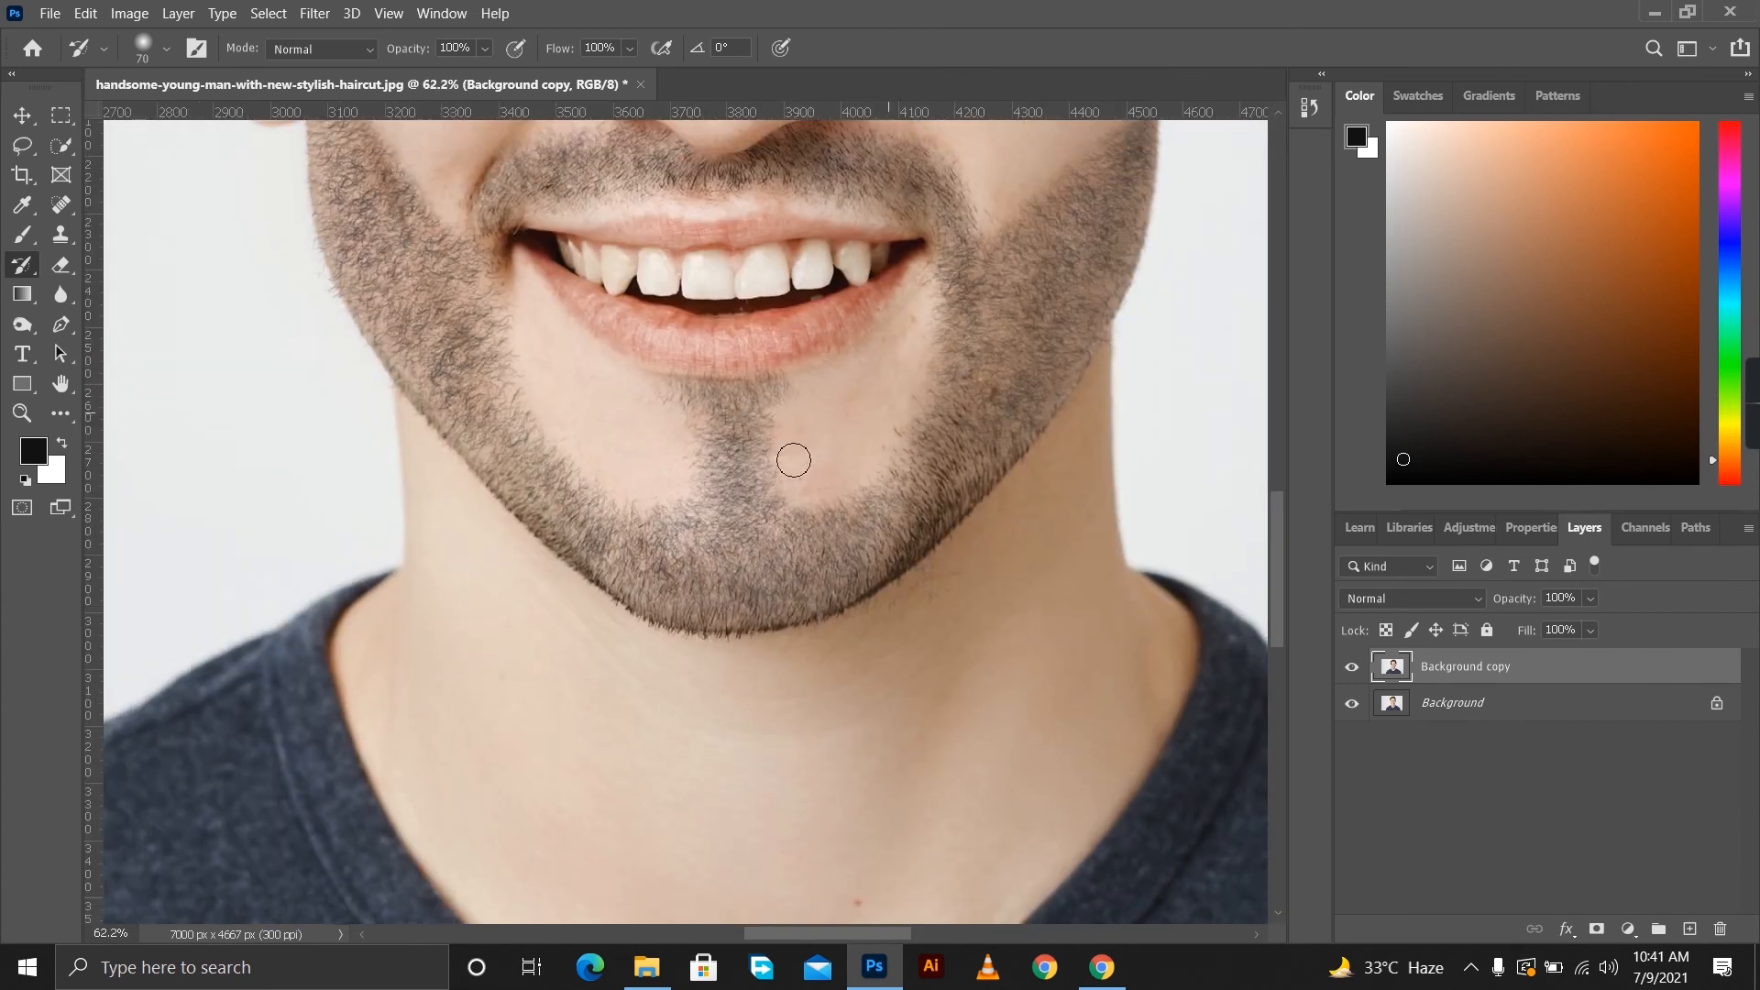
# Clear the hairs between the moustache ends and the cheek beard on both sides of the mouth with the History Brush.
pyautogui.scroll(-6, 786, 429)
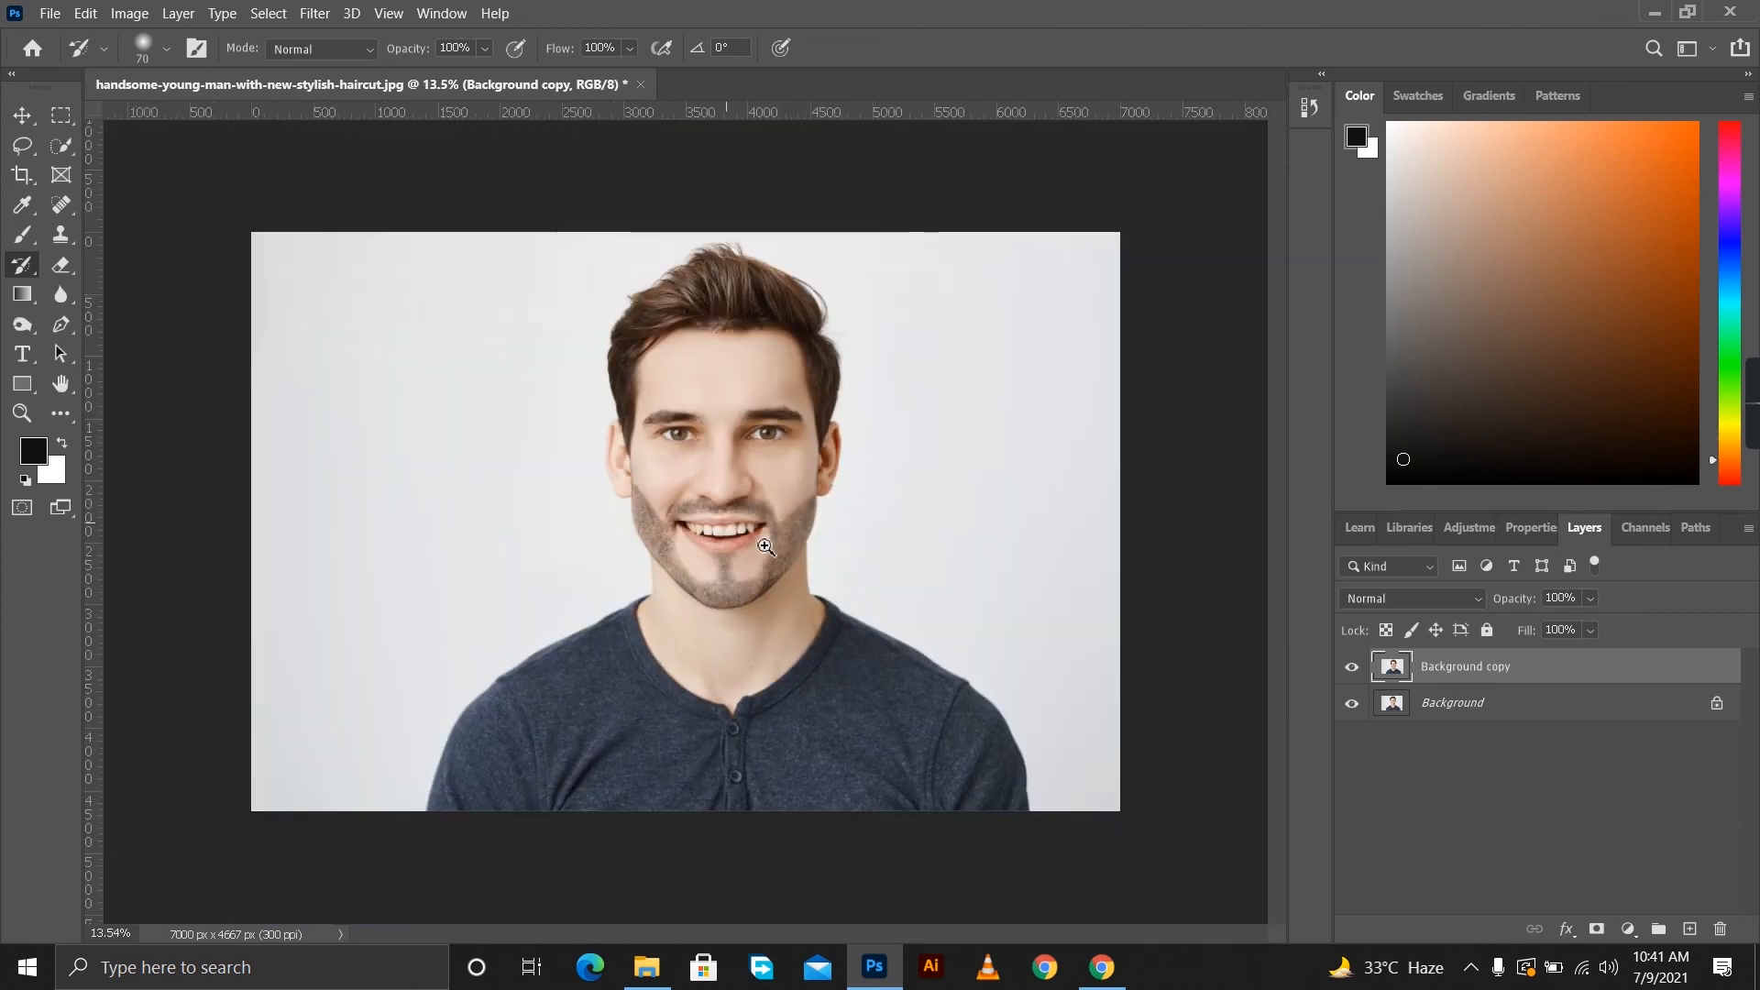
pyautogui.scroll(5, 726, 513)
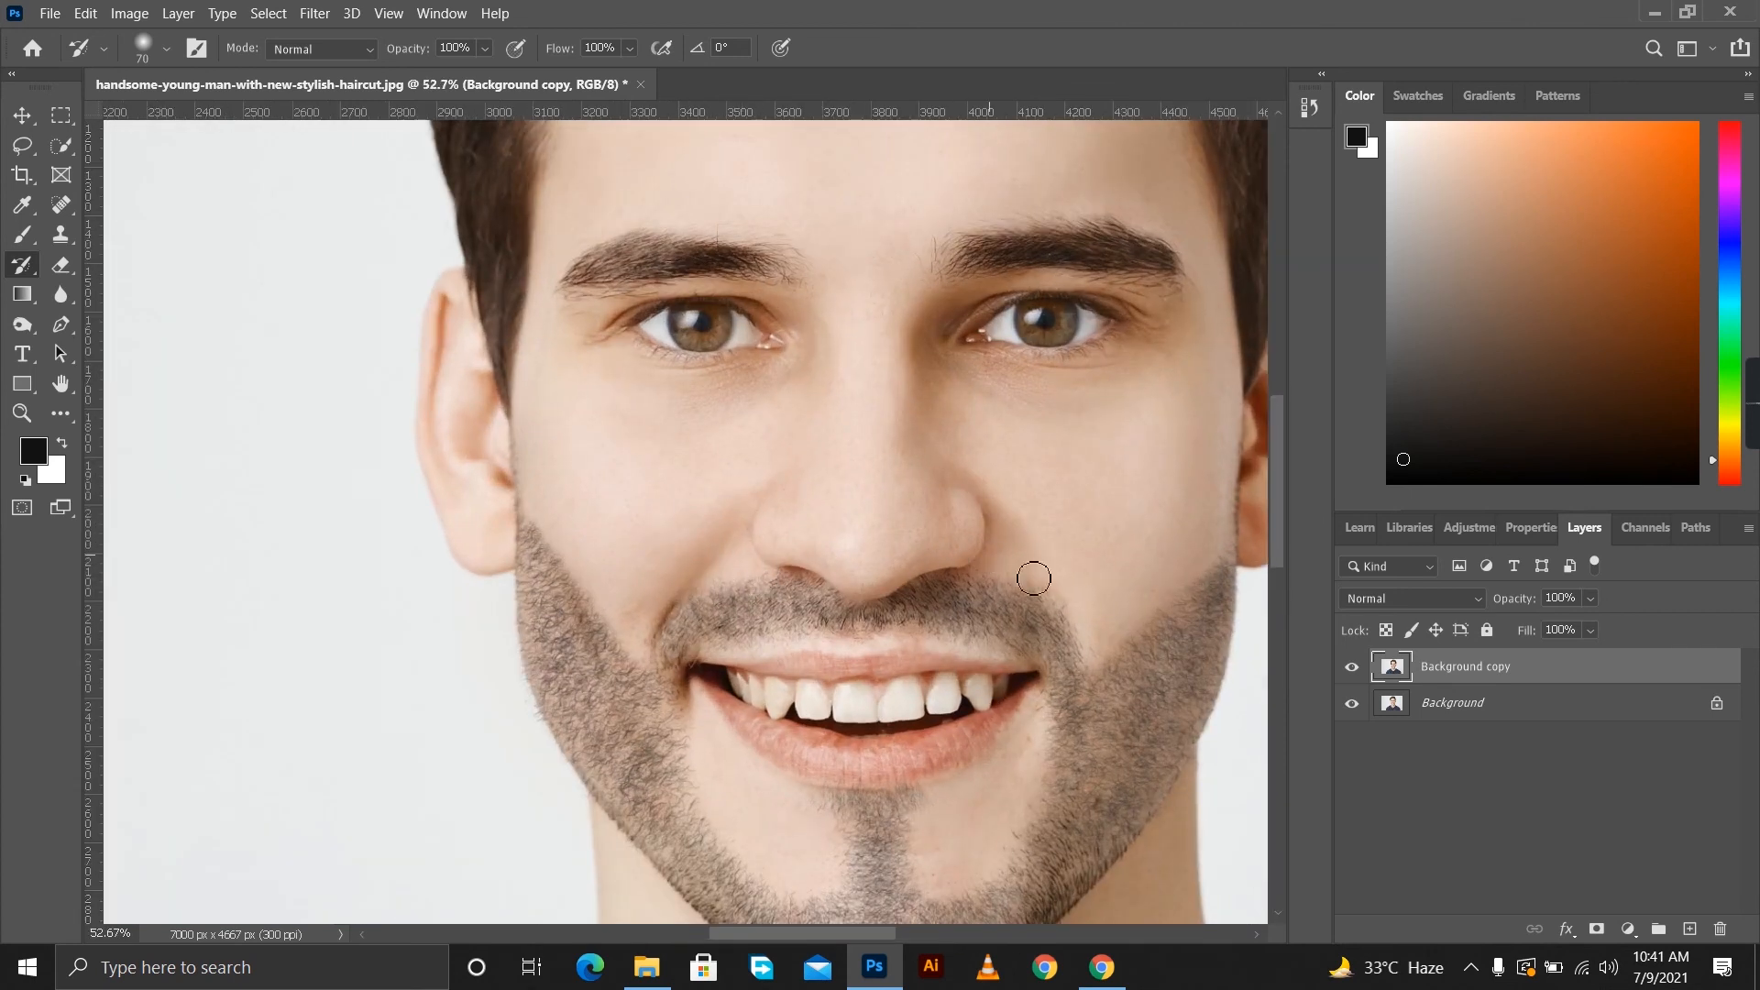
pyautogui.moveTo(1102, 640); pyautogui.dragTo(1091, 699)
pyautogui.moveTo(641, 641); pyautogui.dragTo(659, 692)
# Inspect the beard's shape and edges both close up and in the whole portrait.
pyautogui.scroll(-3, 872, 748)
pyautogui.scroll(2, 916, 679)
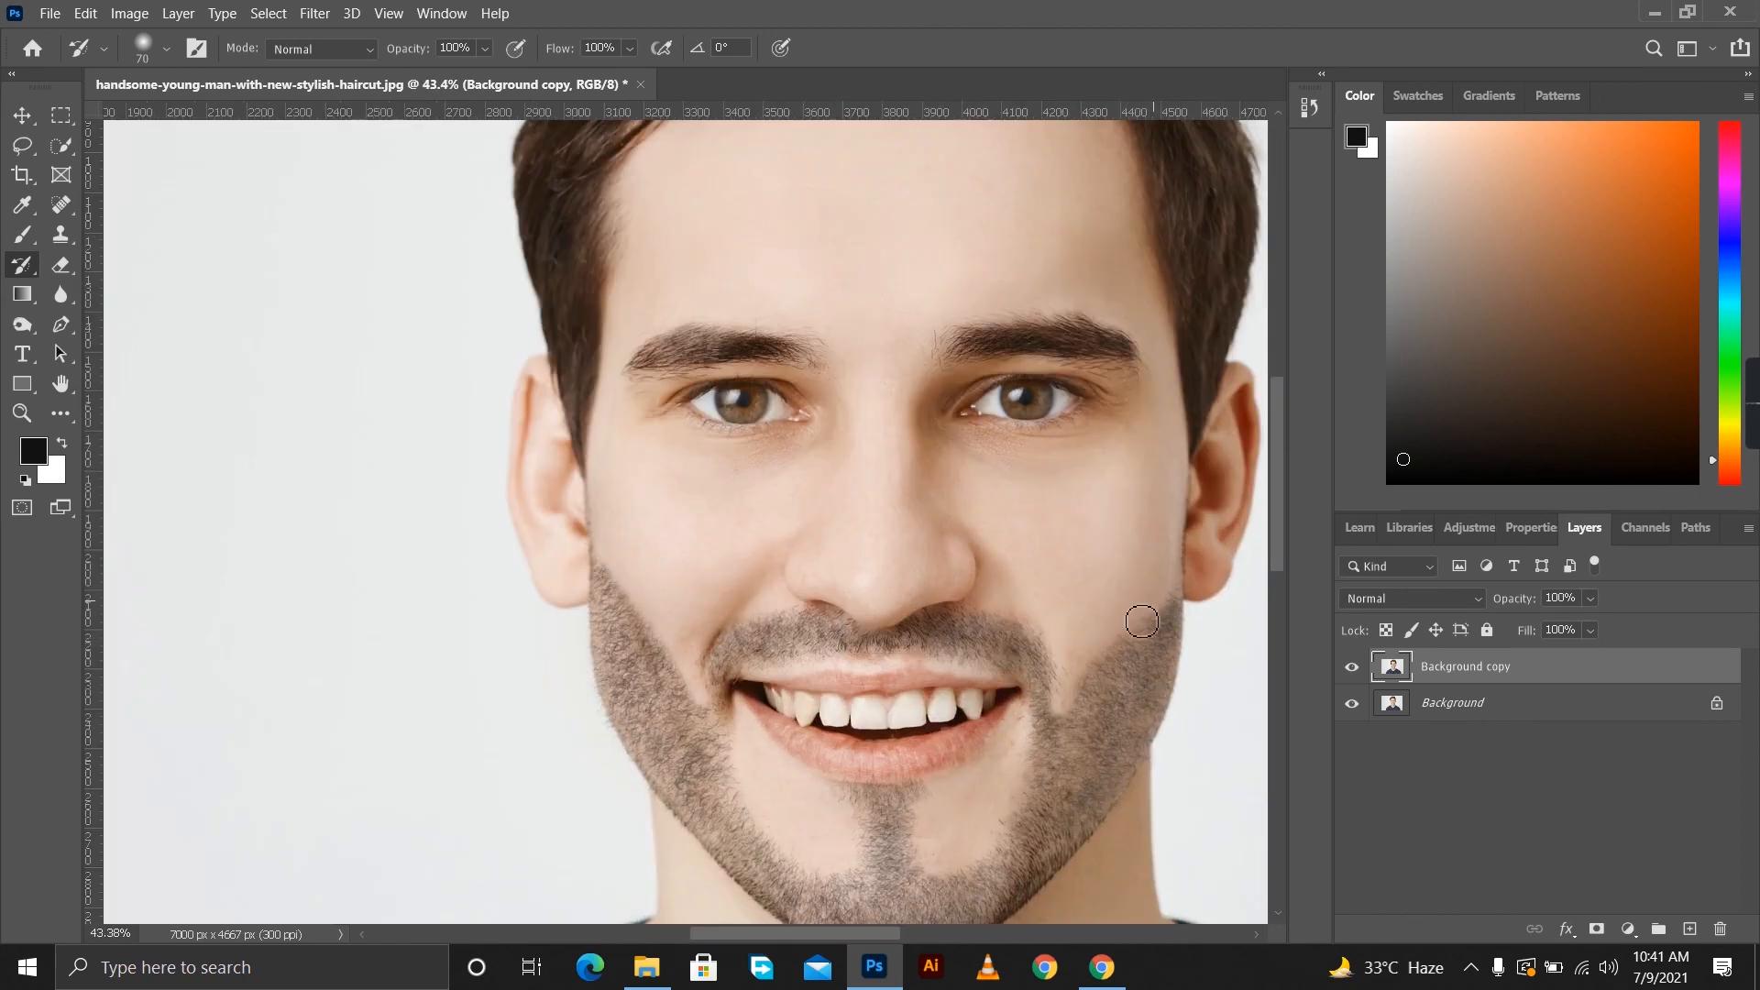
pyautogui.scroll(-3, 974, 592)
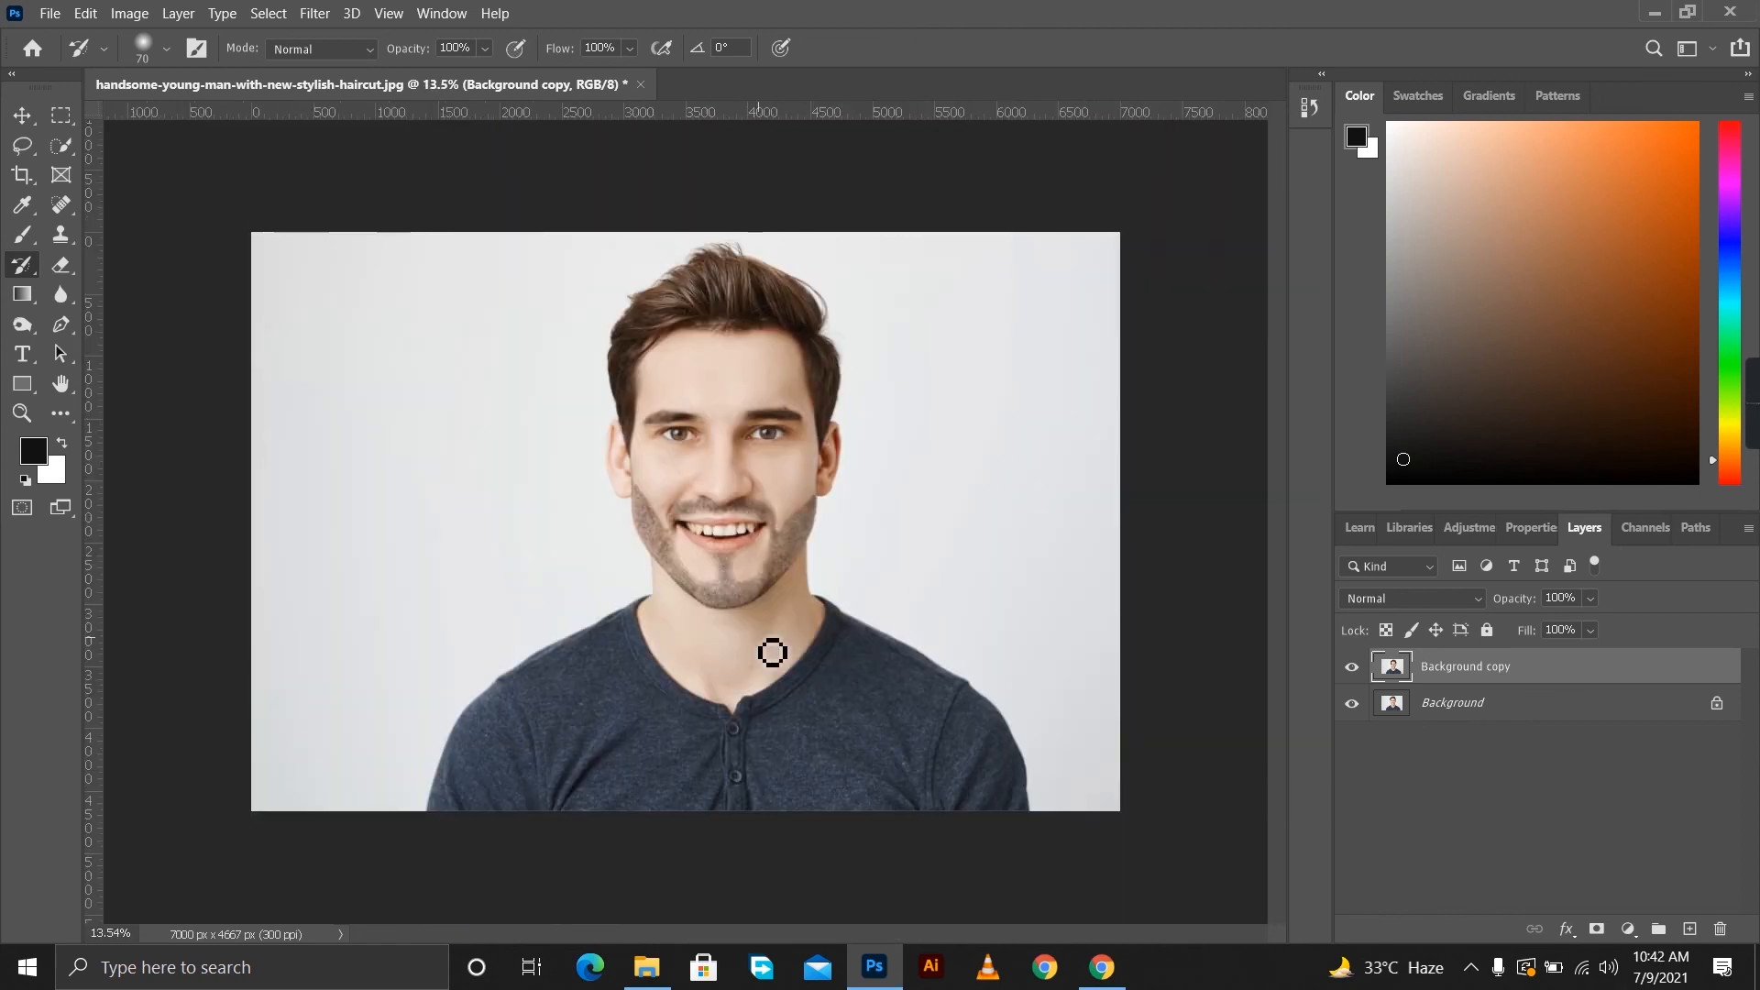
pyautogui.scroll(2, 825, 654)
pyautogui.scroll(-2, 824, 654)
pyautogui.scroll(3, 766, 641)
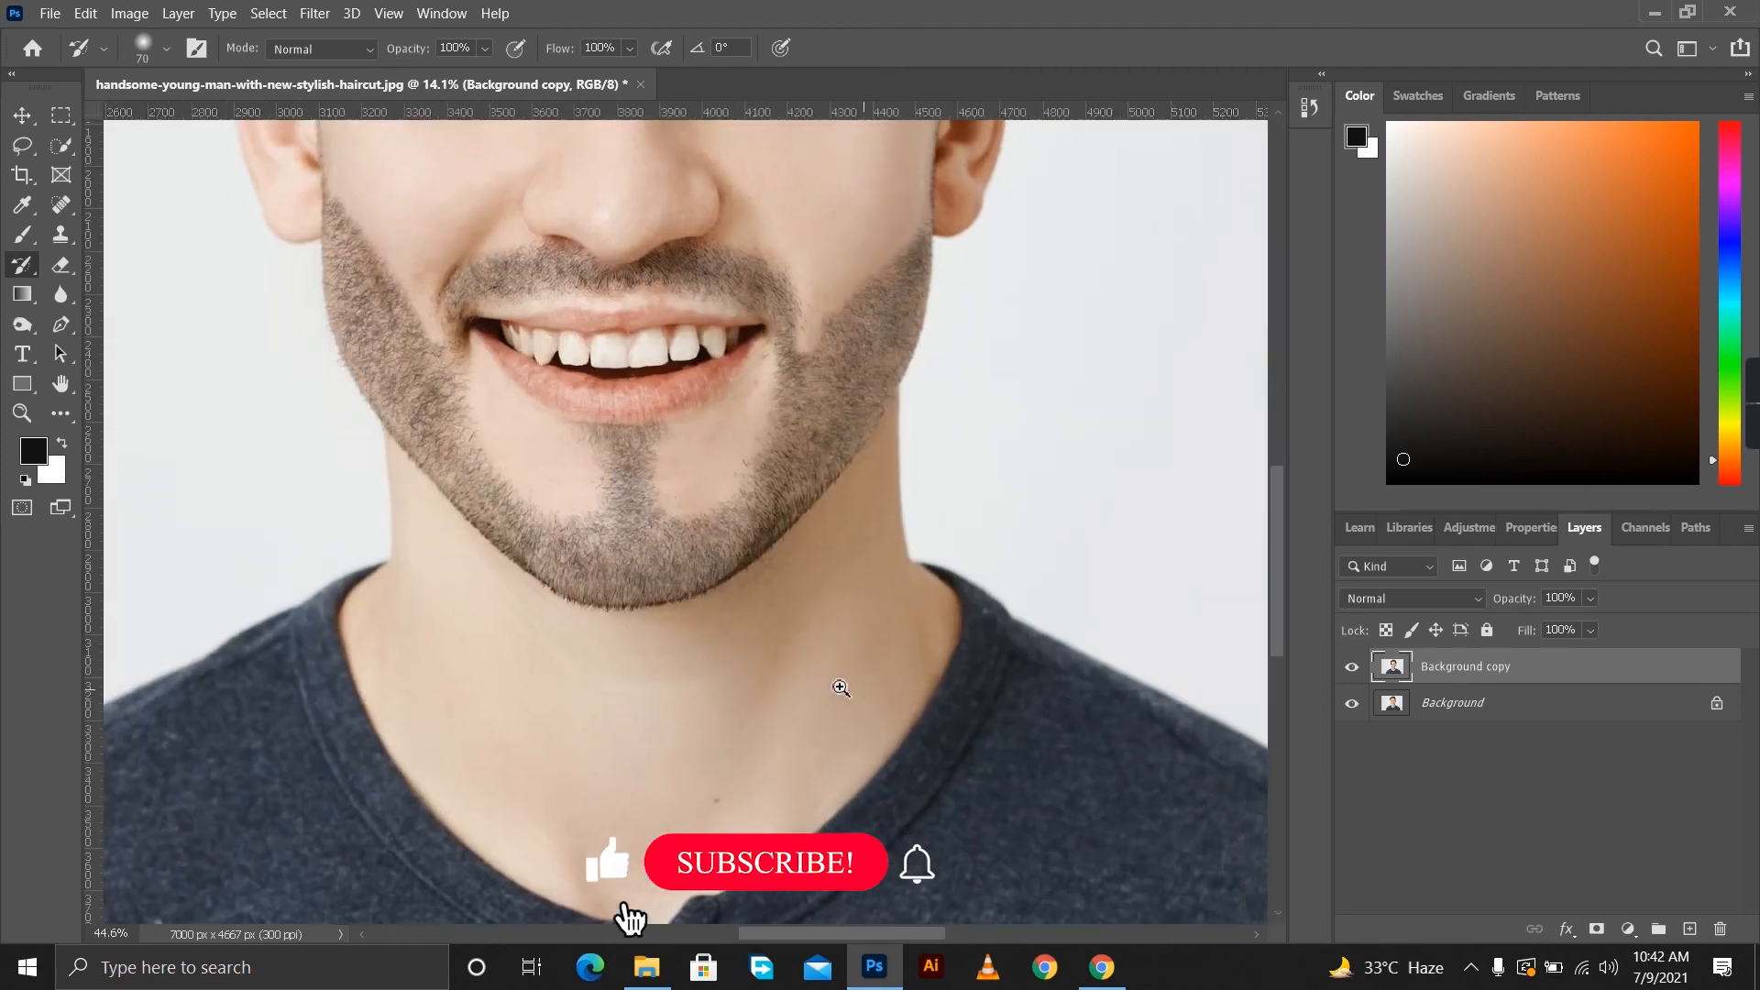
pyautogui.scroll(-3, 865, 688)
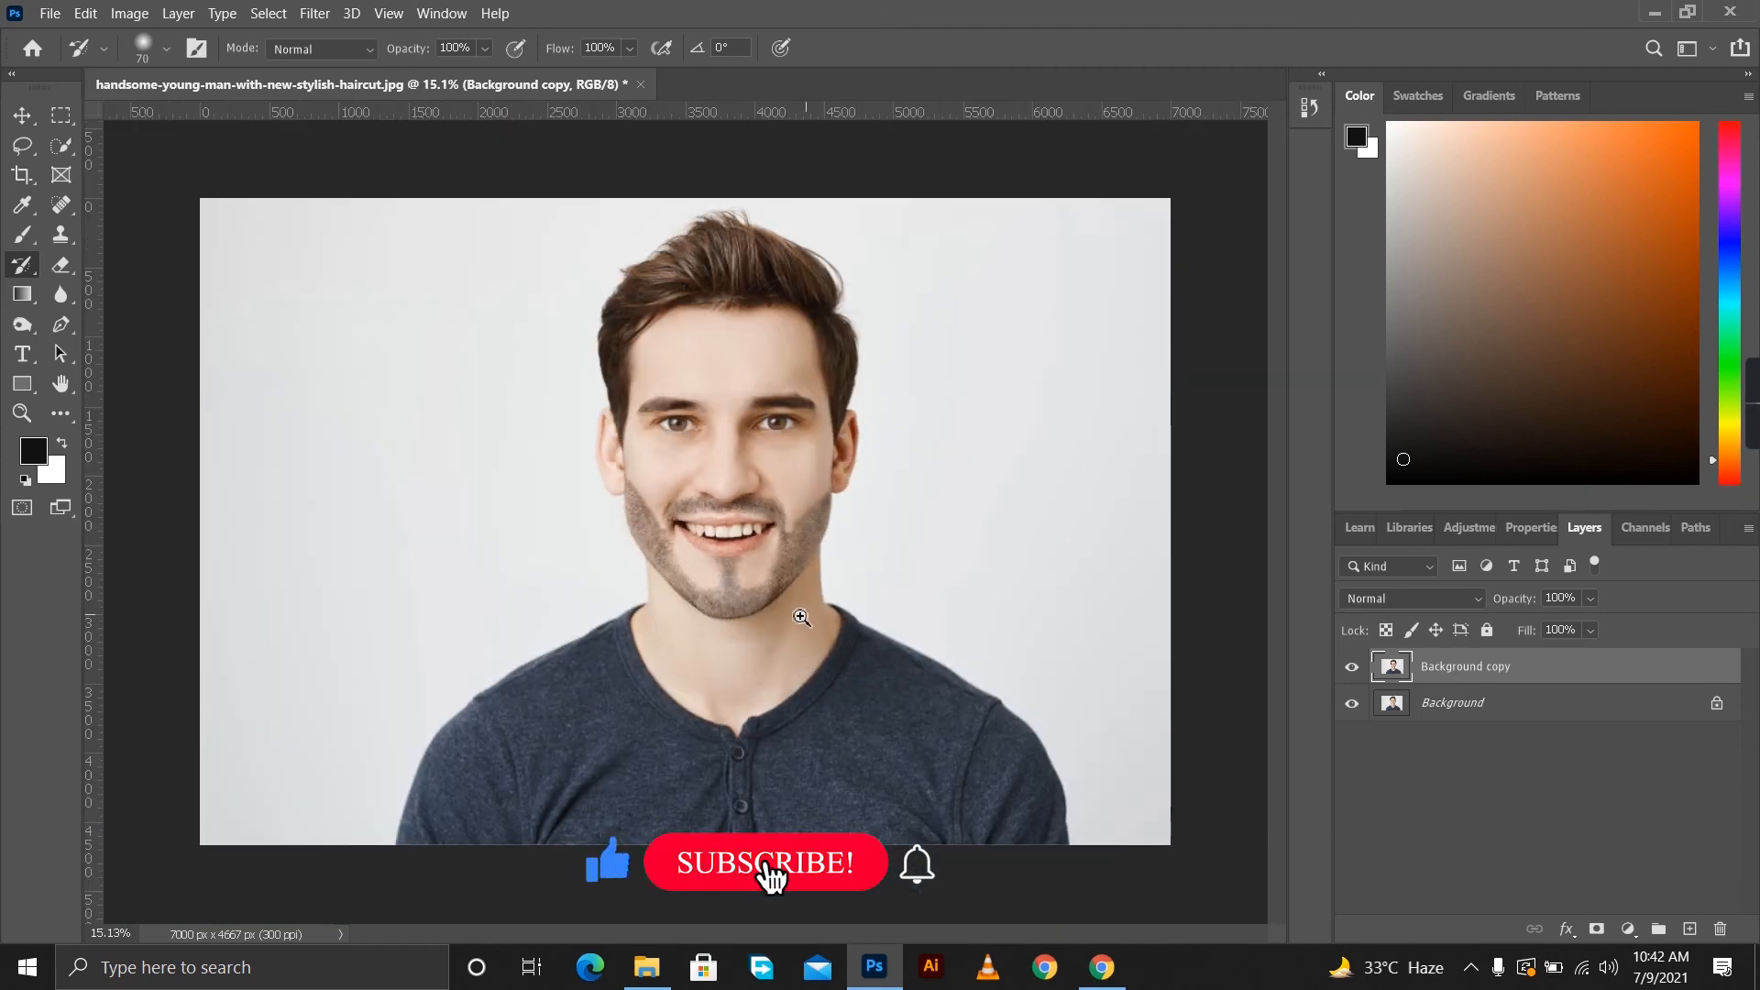
pyautogui.scroll(-1, 798, 623)
# Clone clean skin over the stray hairs beside the soul patch below the lower lip with a 45 px Clone Stamp.
pyautogui.click(27, 154)
pyautogui.scroll(5, 742, 578)
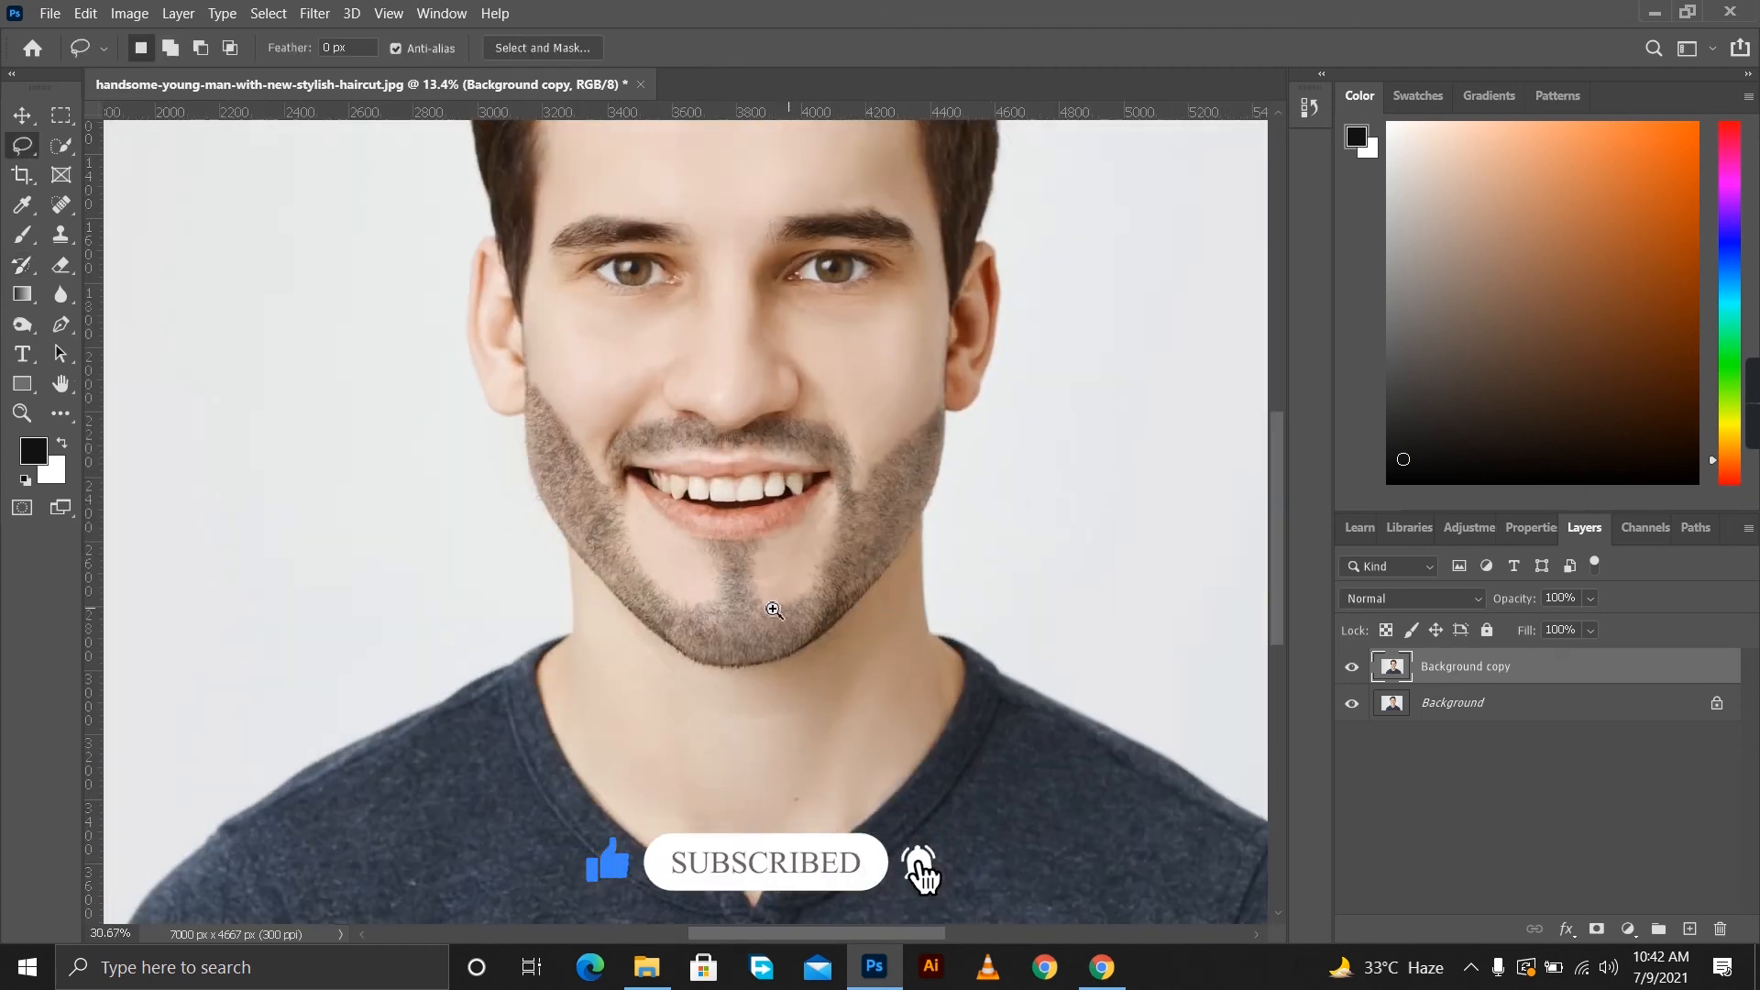
pyautogui.scroll(1, 816, 631)
pyautogui.press('s')
pyautogui.keyDown('alt'); pyautogui.click(651, 535); pyautogui.keyUp('alt')
pyautogui.moveTo(694, 538); pyautogui.dragTo(701, 539)
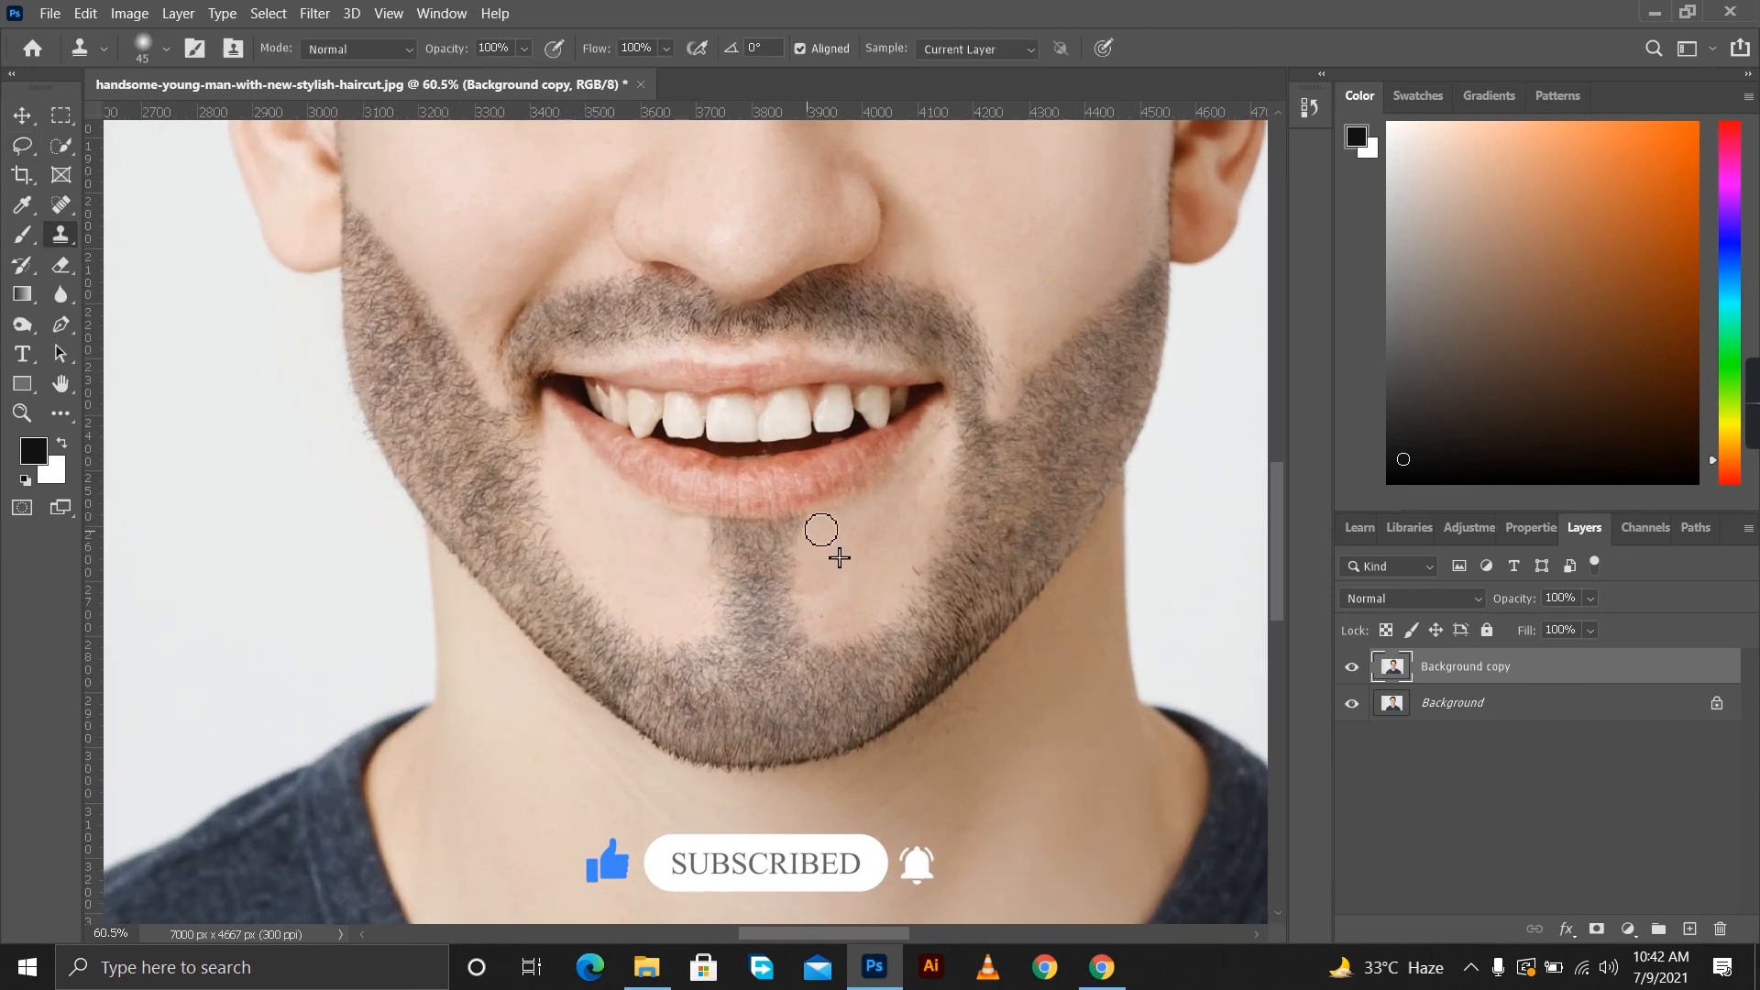
pyautogui.scroll(-2, 752, 569)
pyautogui.scroll(-6, 752, 569)
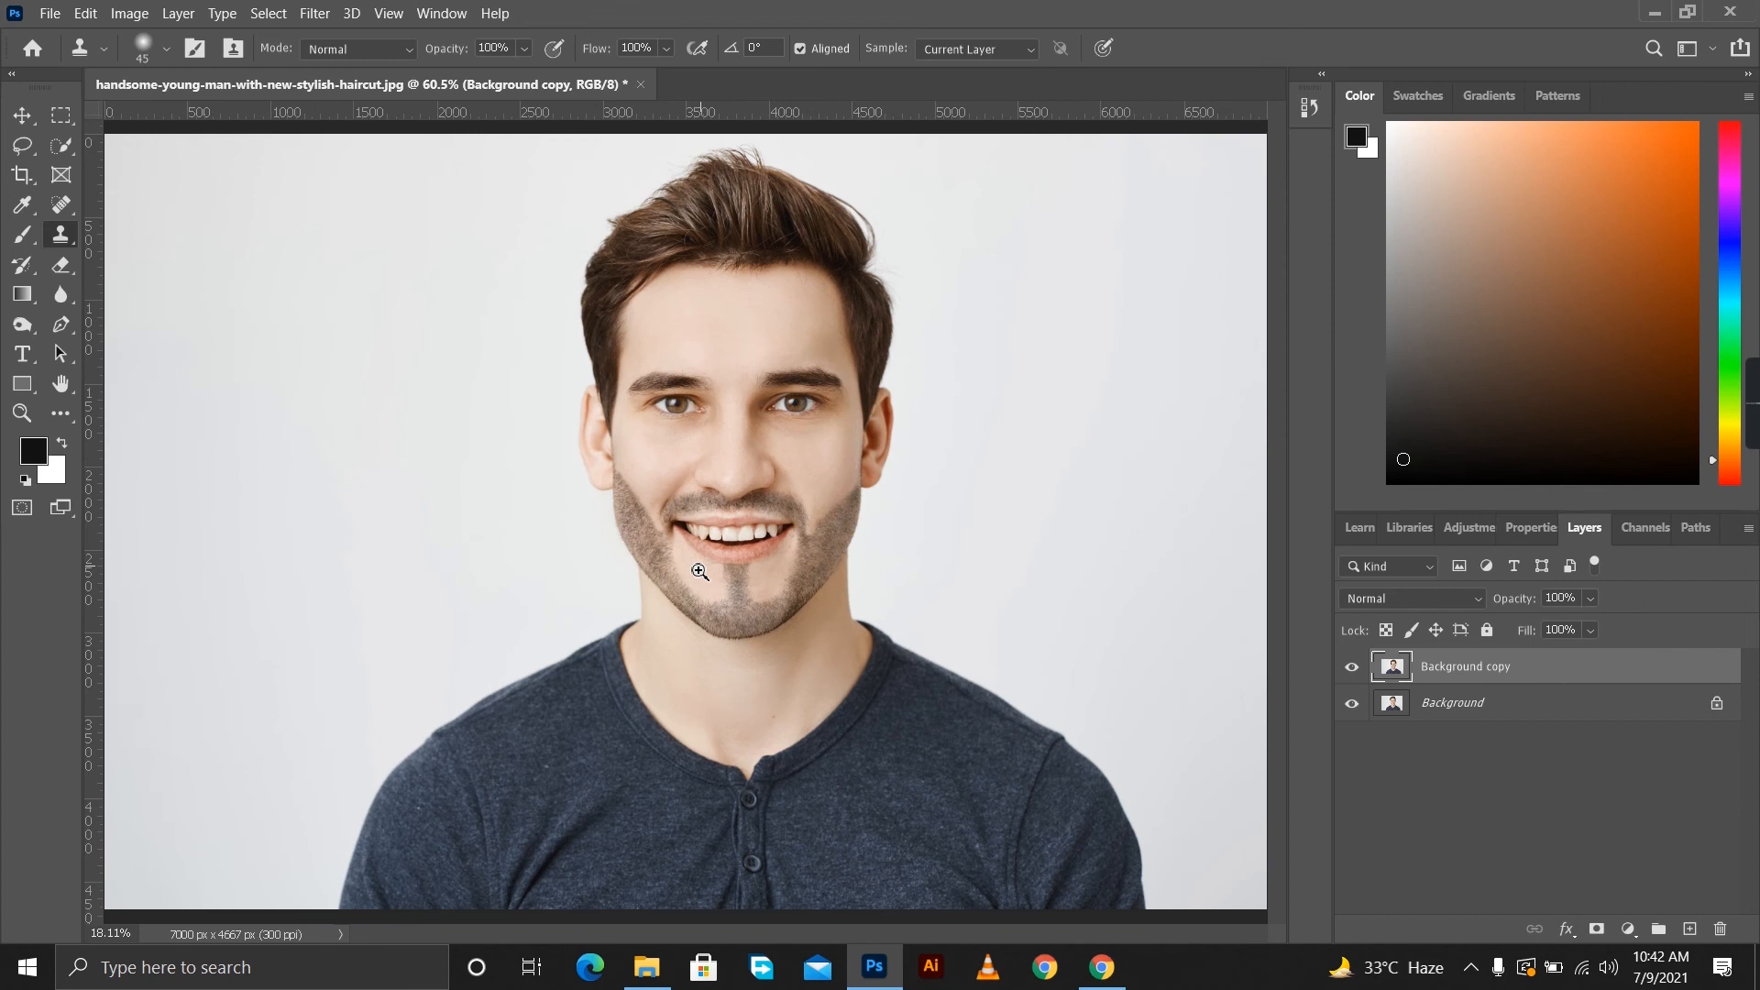
# Trim the upper cheek beard line just below the earlobe with the History Brush at 70 px.
pyautogui.scroll(2, 688, 575)
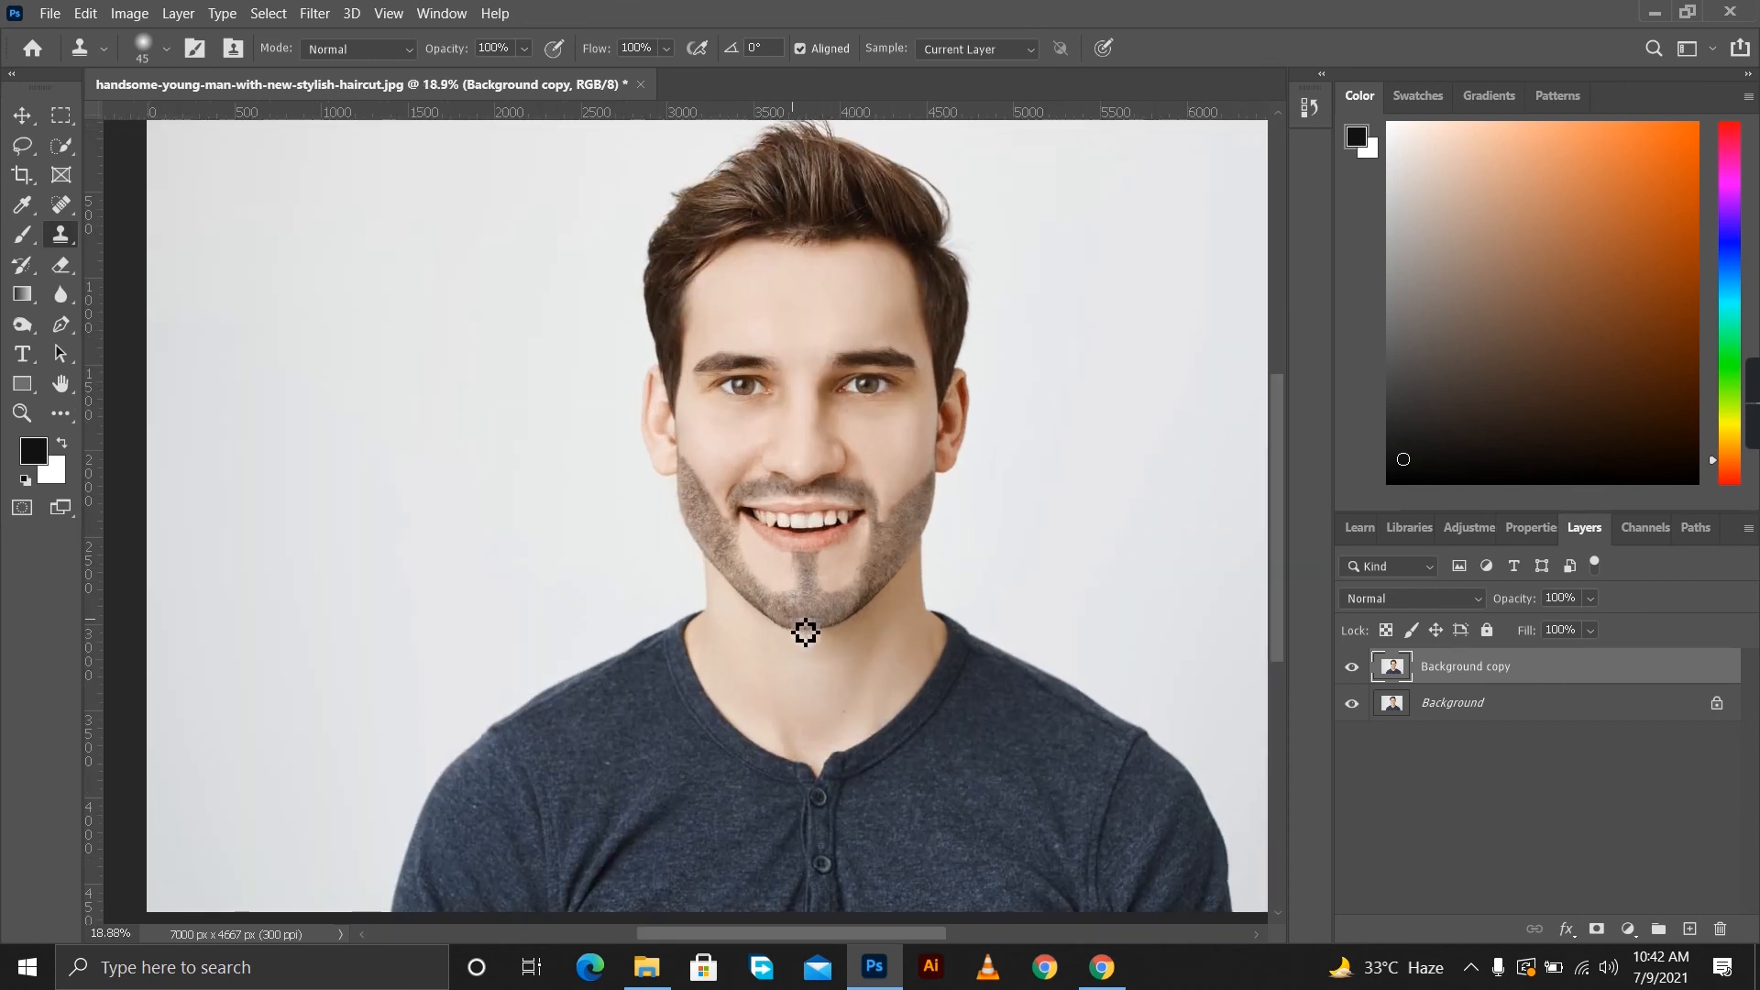
pyautogui.scroll(5, 707, 491)
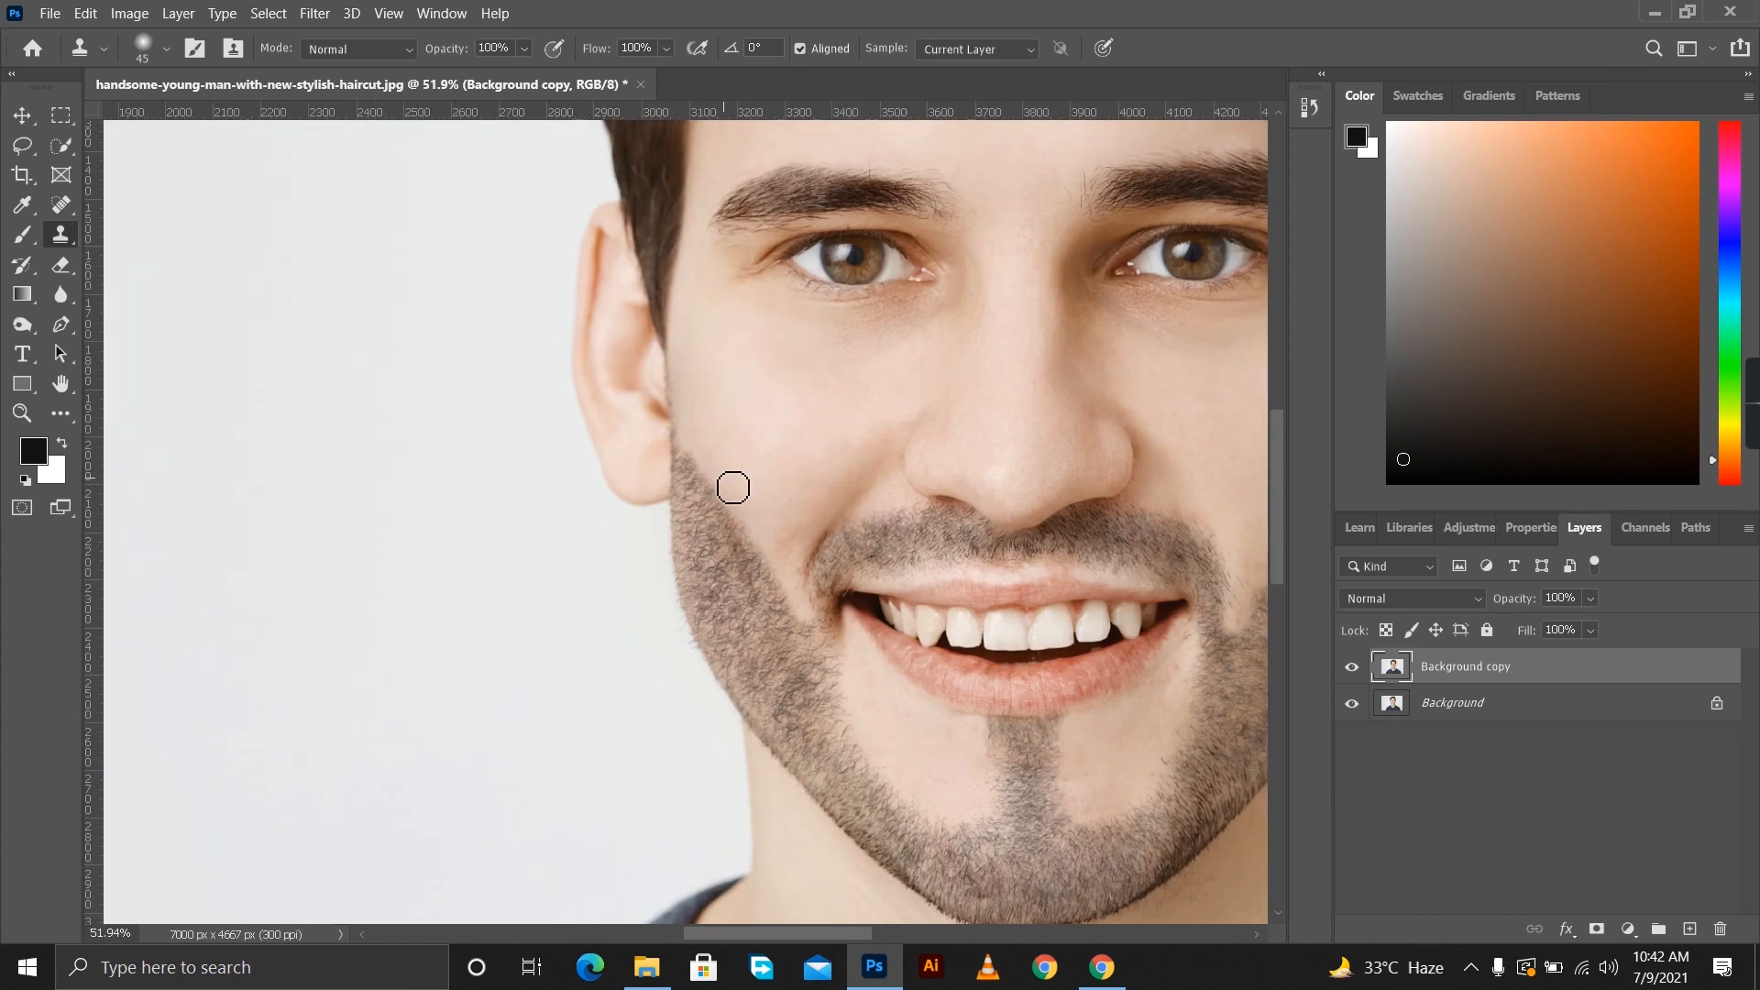
pyautogui.click(25, 267)
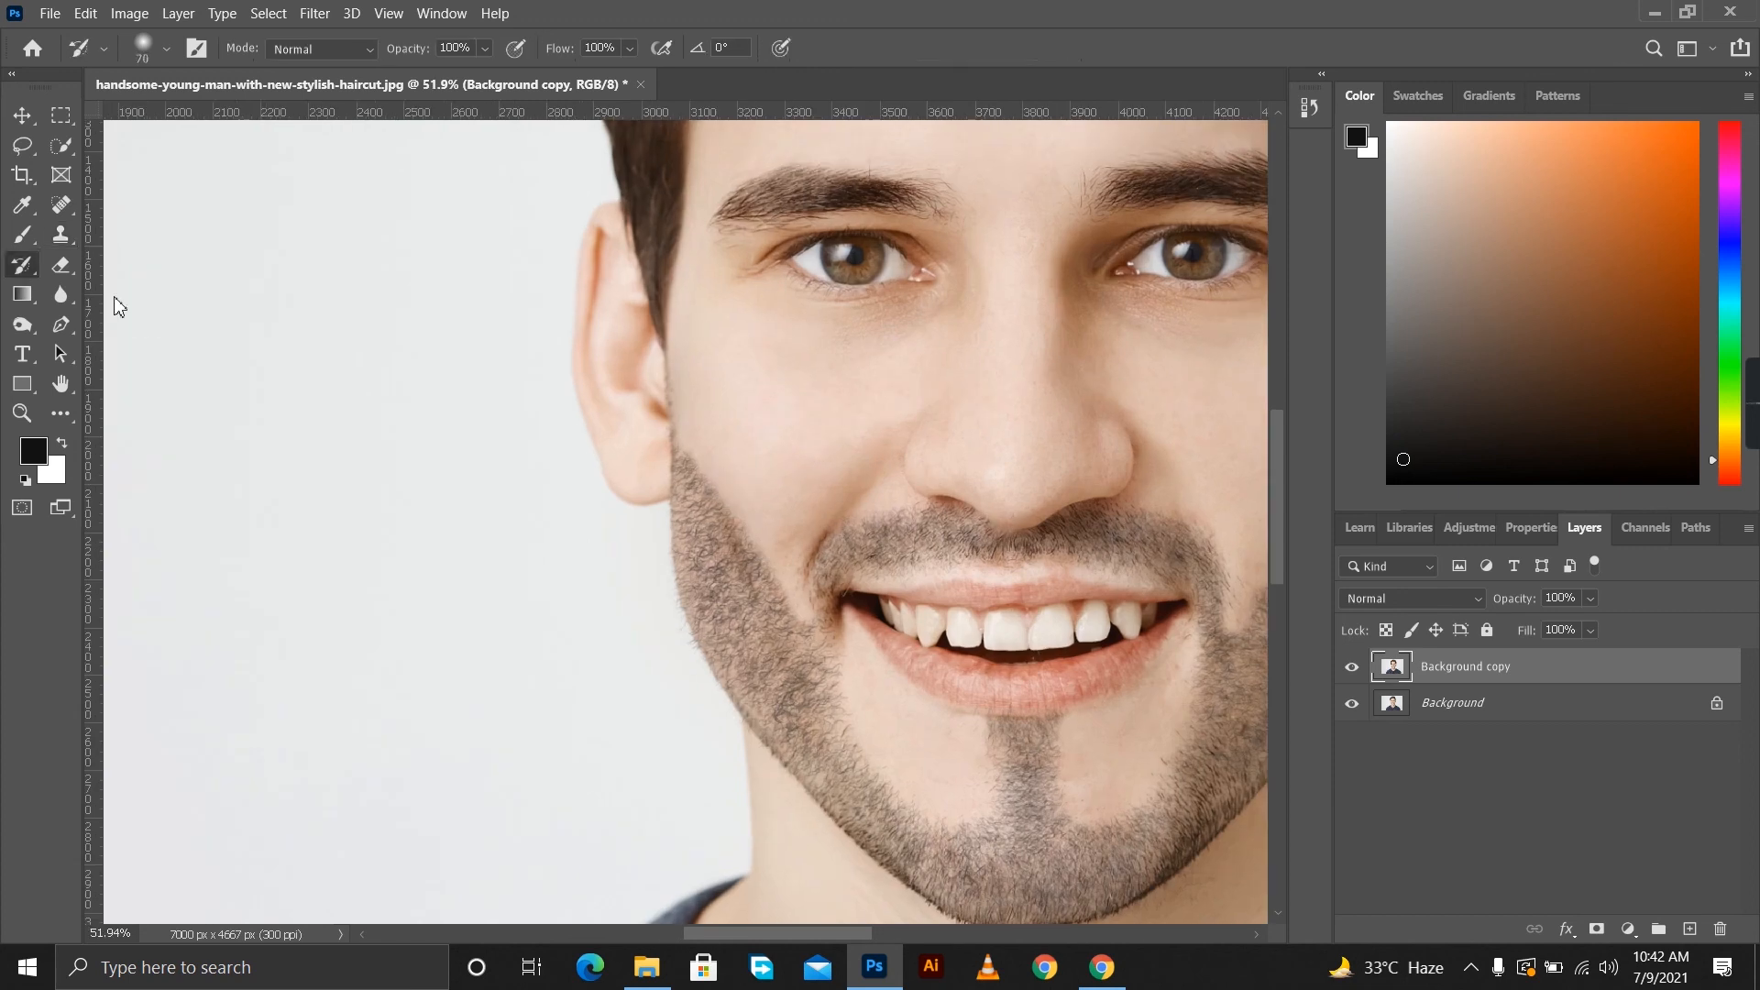
pyautogui.moveTo(731, 488); pyautogui.dragTo(693, 453)
pyautogui.scroll(-4, 865, 540)
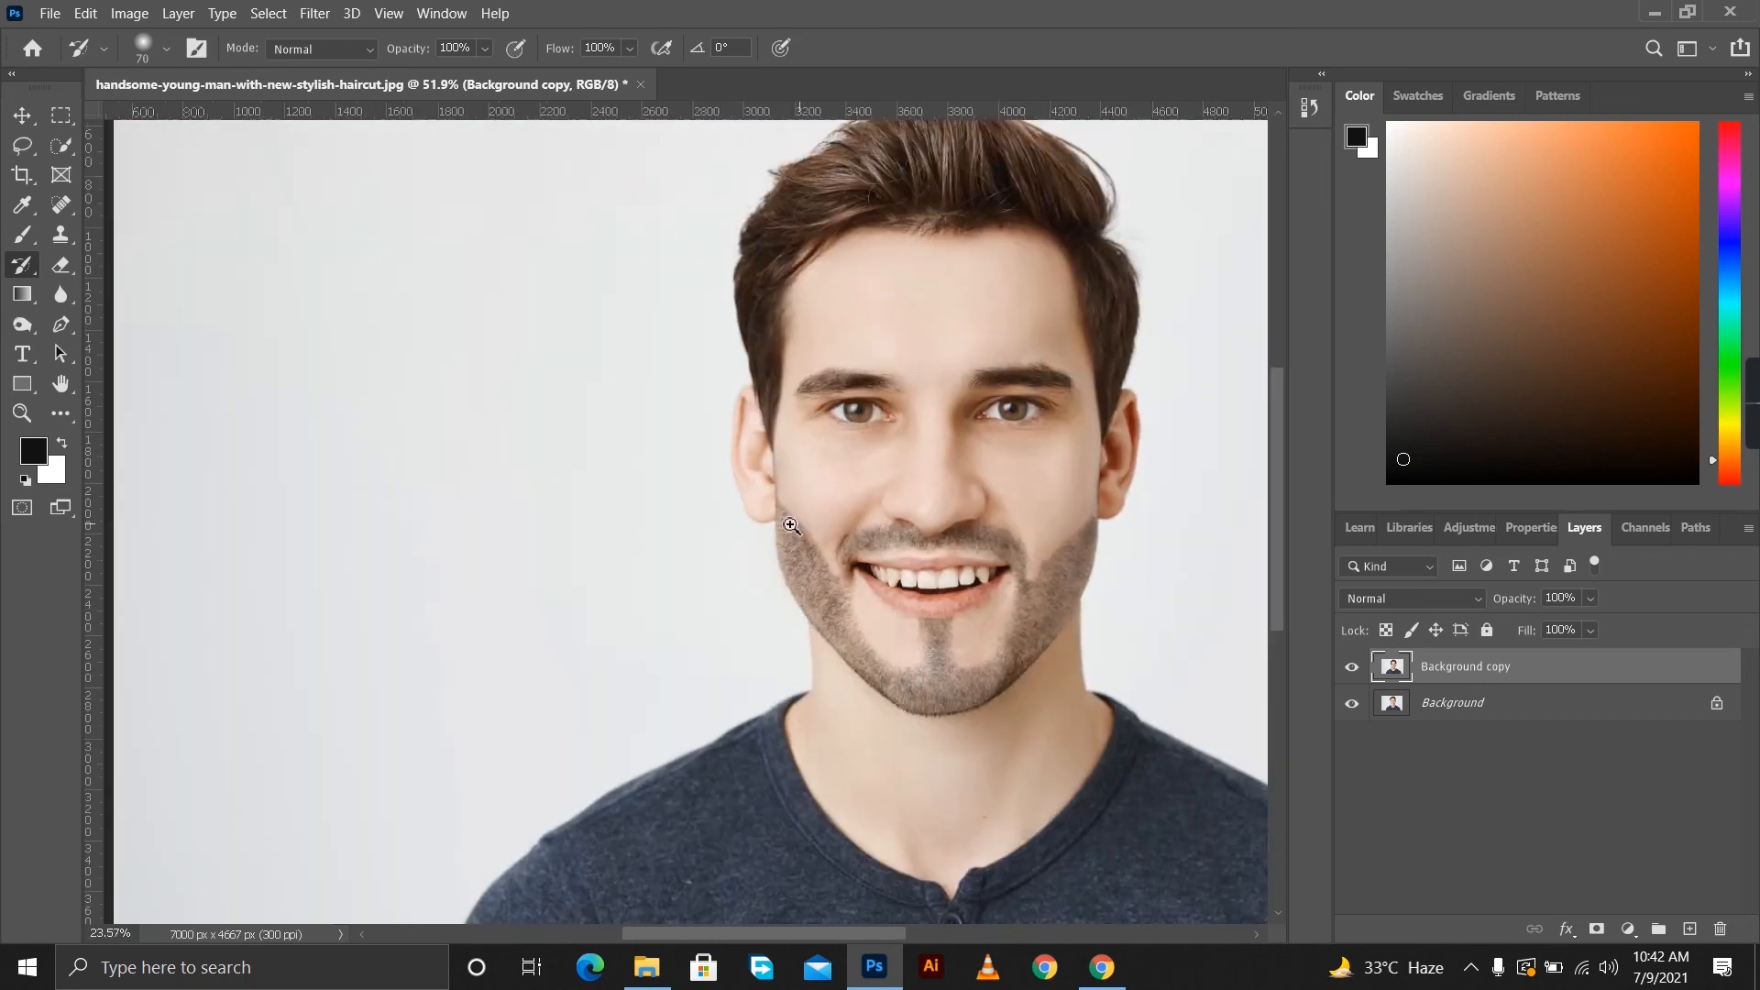
# Set the History Brush to 175 px and 17% opacity and soften the beard's outer edge from the earlobe down to the jaw.
pyautogui.scroll(5, 861, 550)
pyautogui.scroll(1, 862, 553)
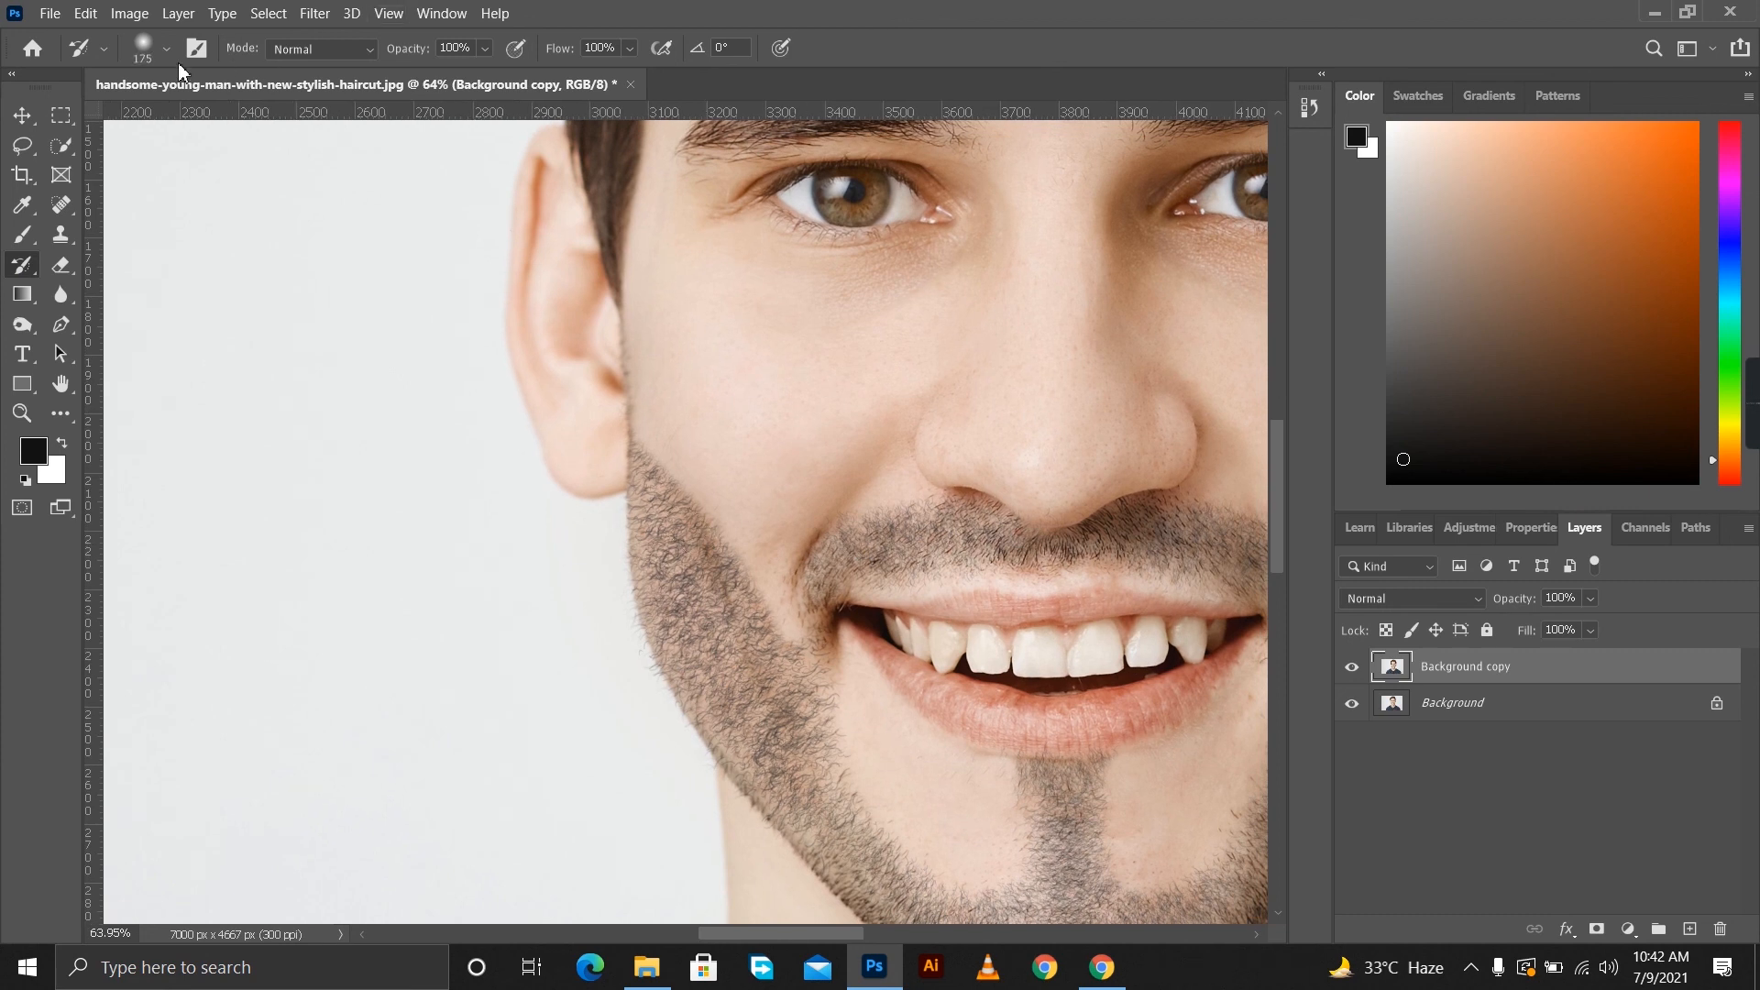
pyautogui.click(484, 49)
pyautogui.moveTo(514, 76); pyautogui.dragTo(438, 82)
pyautogui.click(625, 459)
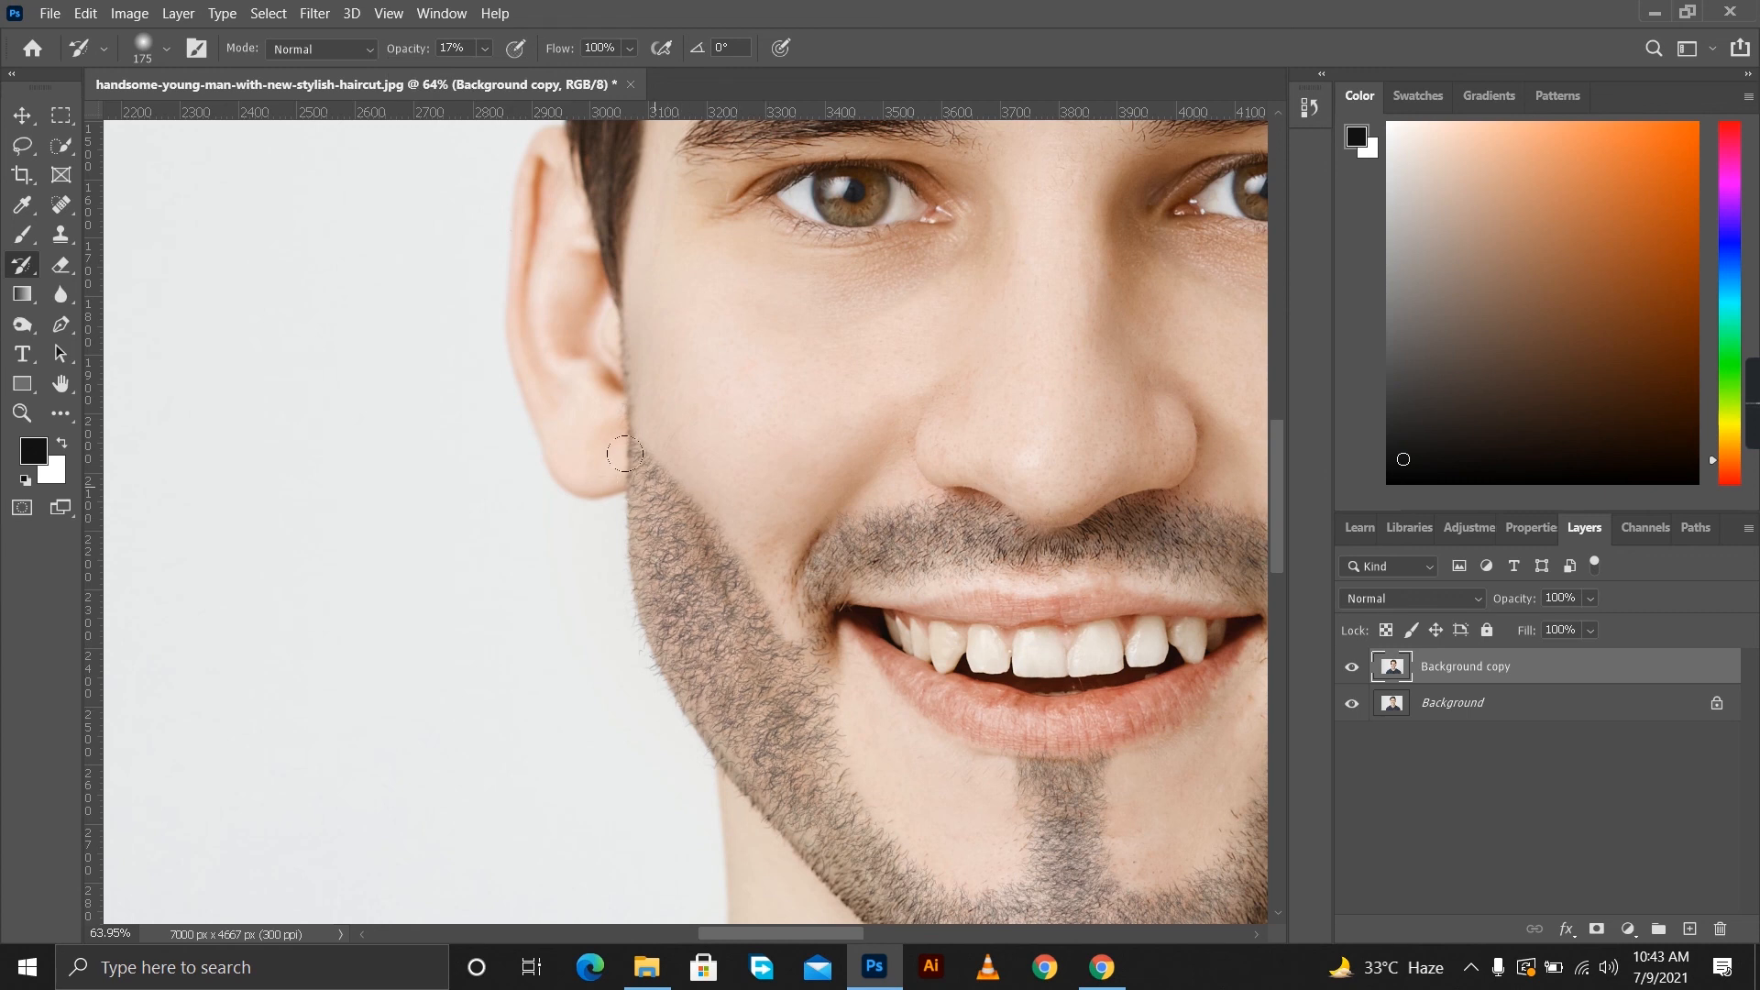
pyautogui.moveTo(630, 539); pyautogui.dragTo(690, 663)
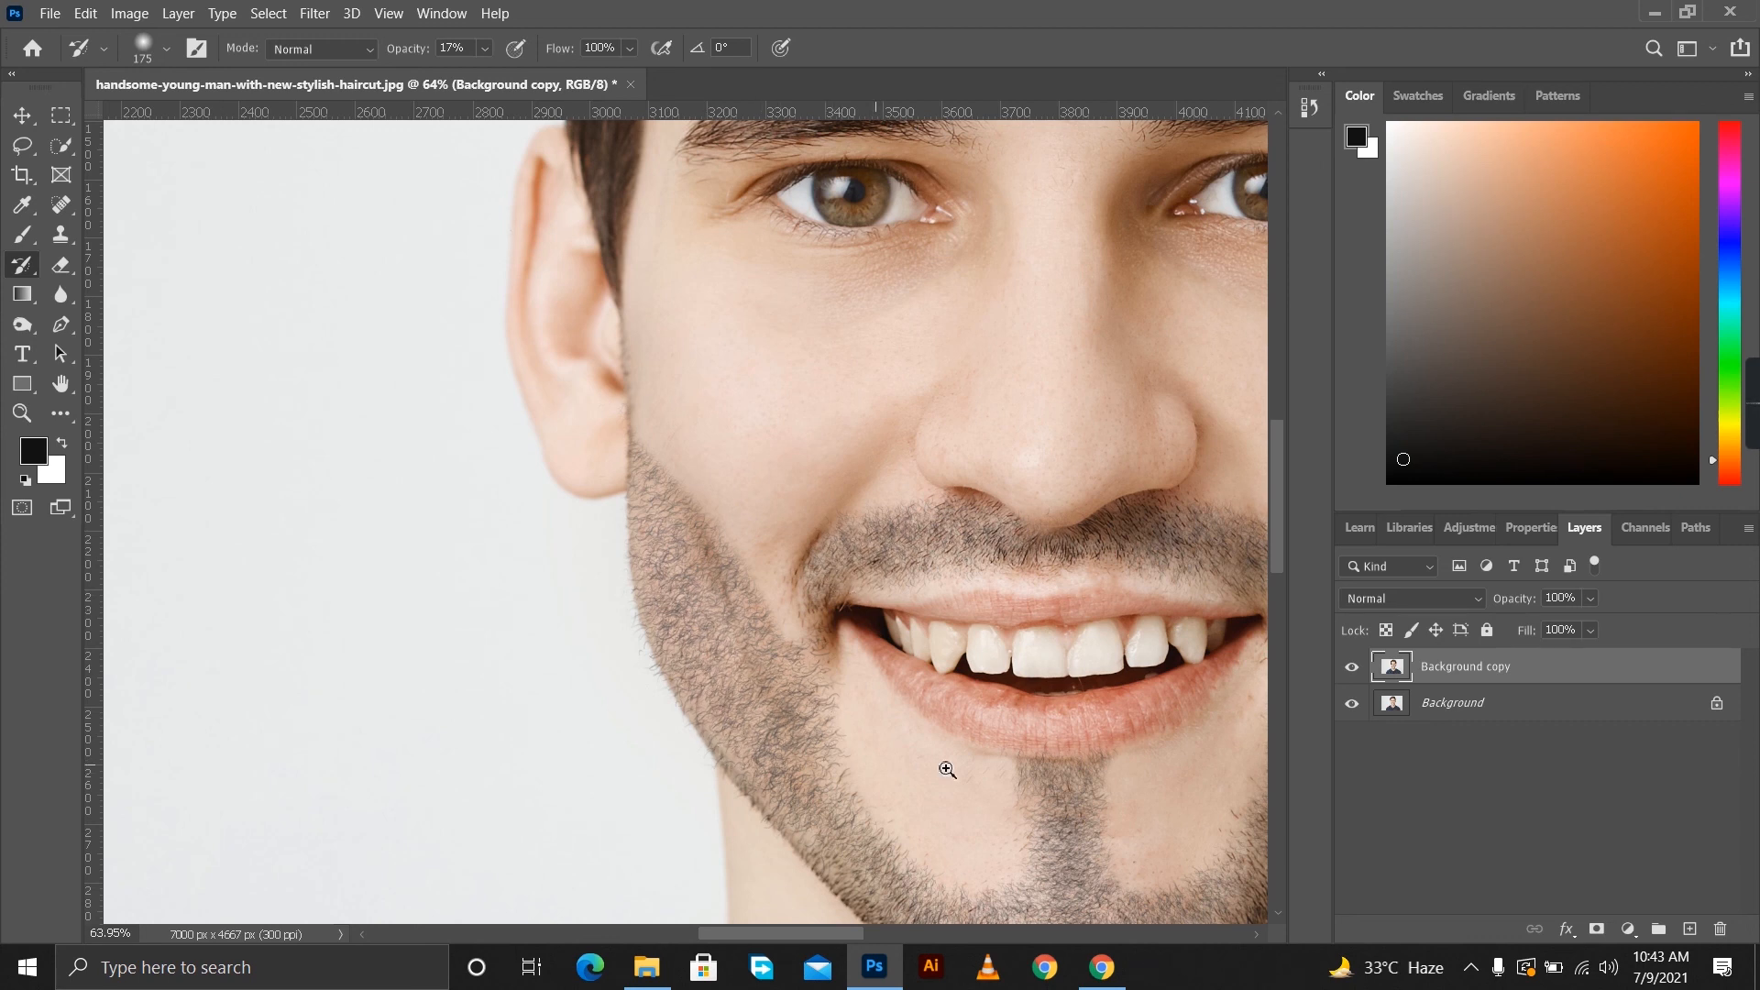
# Blend the remaining beard edges around the mouth, chin and opposite cheek with faint History Brush strokes.
pyautogui.moveTo(881, 747); pyautogui.dragTo(804, 724)
pyautogui.moveTo(968, 629); pyautogui.dragTo(773, 477)
pyautogui.moveTo(894, 611); pyautogui.dragTo(967, 608)
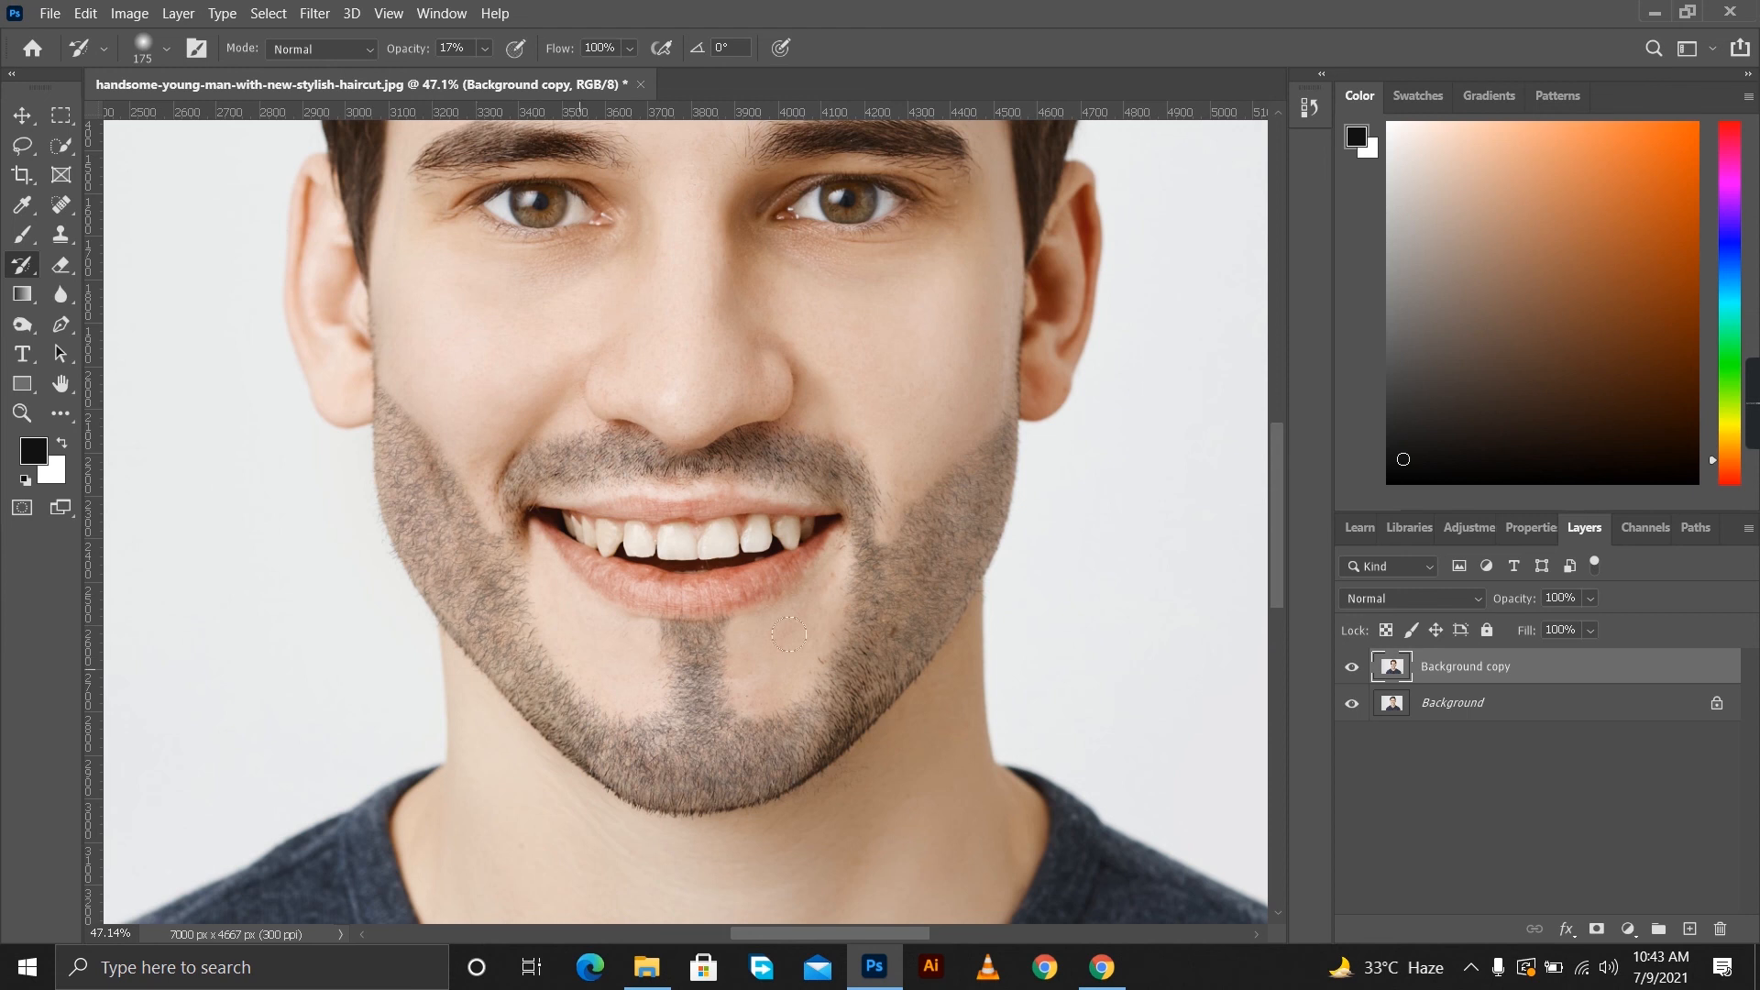
pyautogui.moveTo(894, 665); pyautogui.dragTo(779, 657)
pyautogui.moveTo(813, 591); pyautogui.dragTo(851, 627)
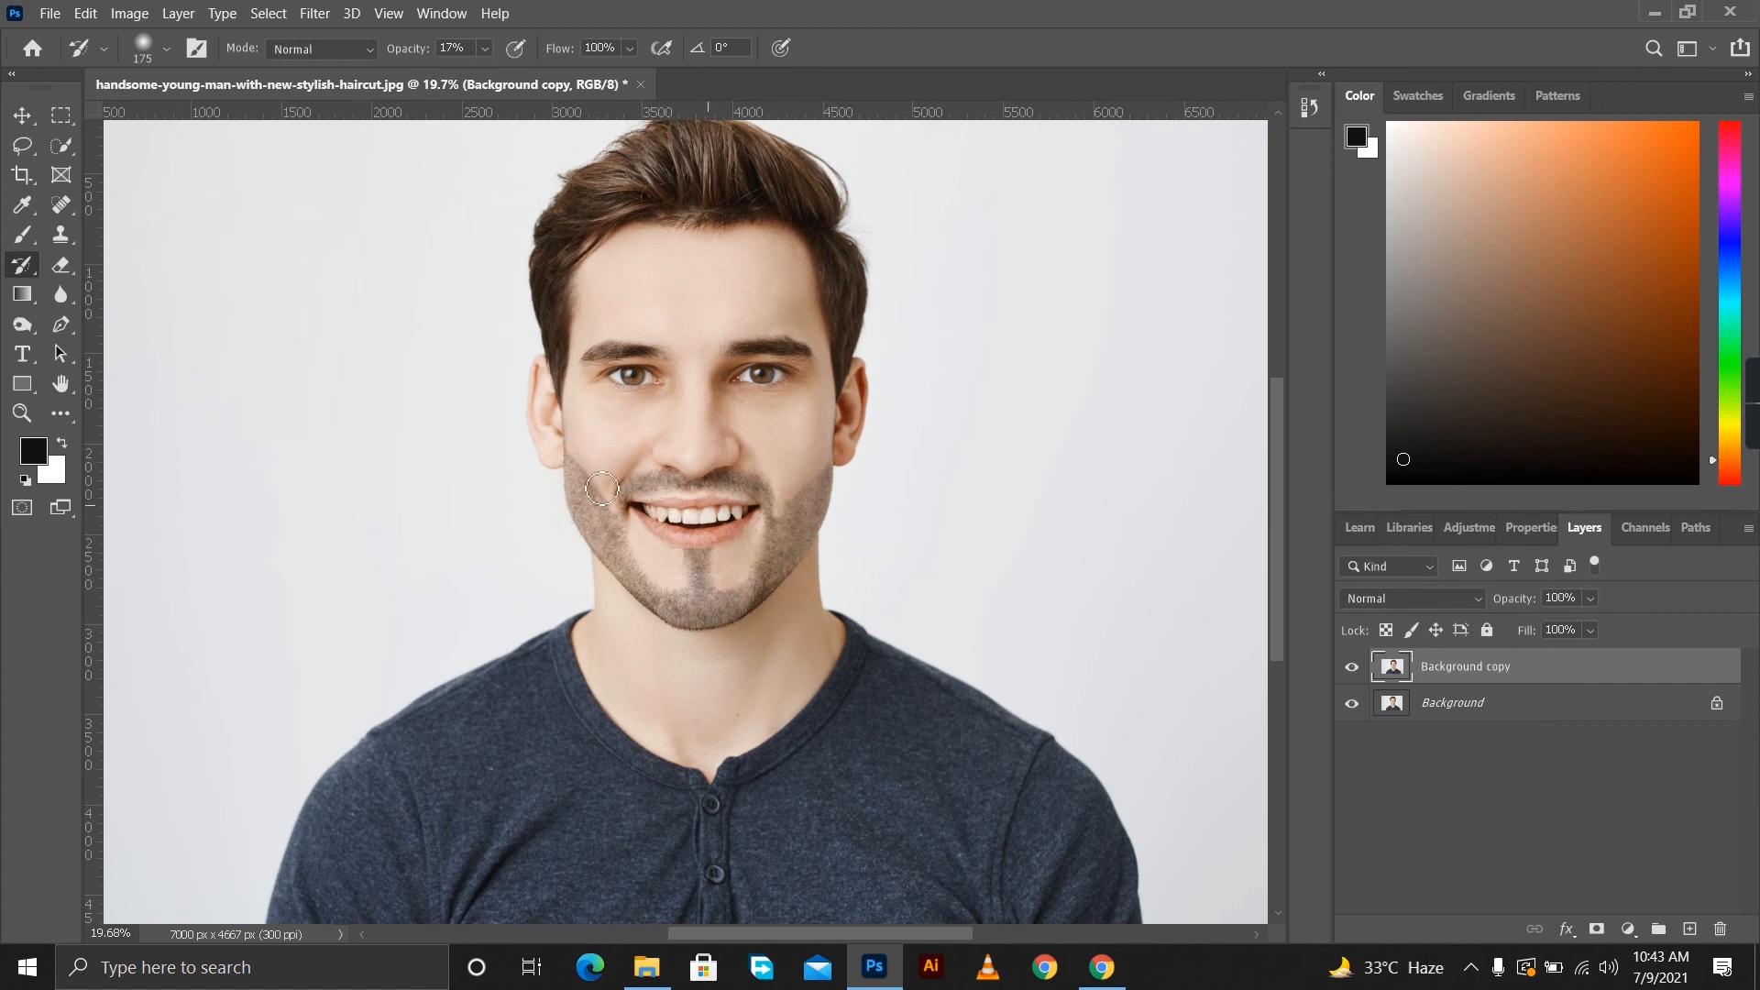
pyautogui.moveTo(889, 522)
pyautogui.mouseDown()
pyautogui.moveTo(840, 522)
pyautogui.moveTo(907, 536)
pyautogui.mouseUp()
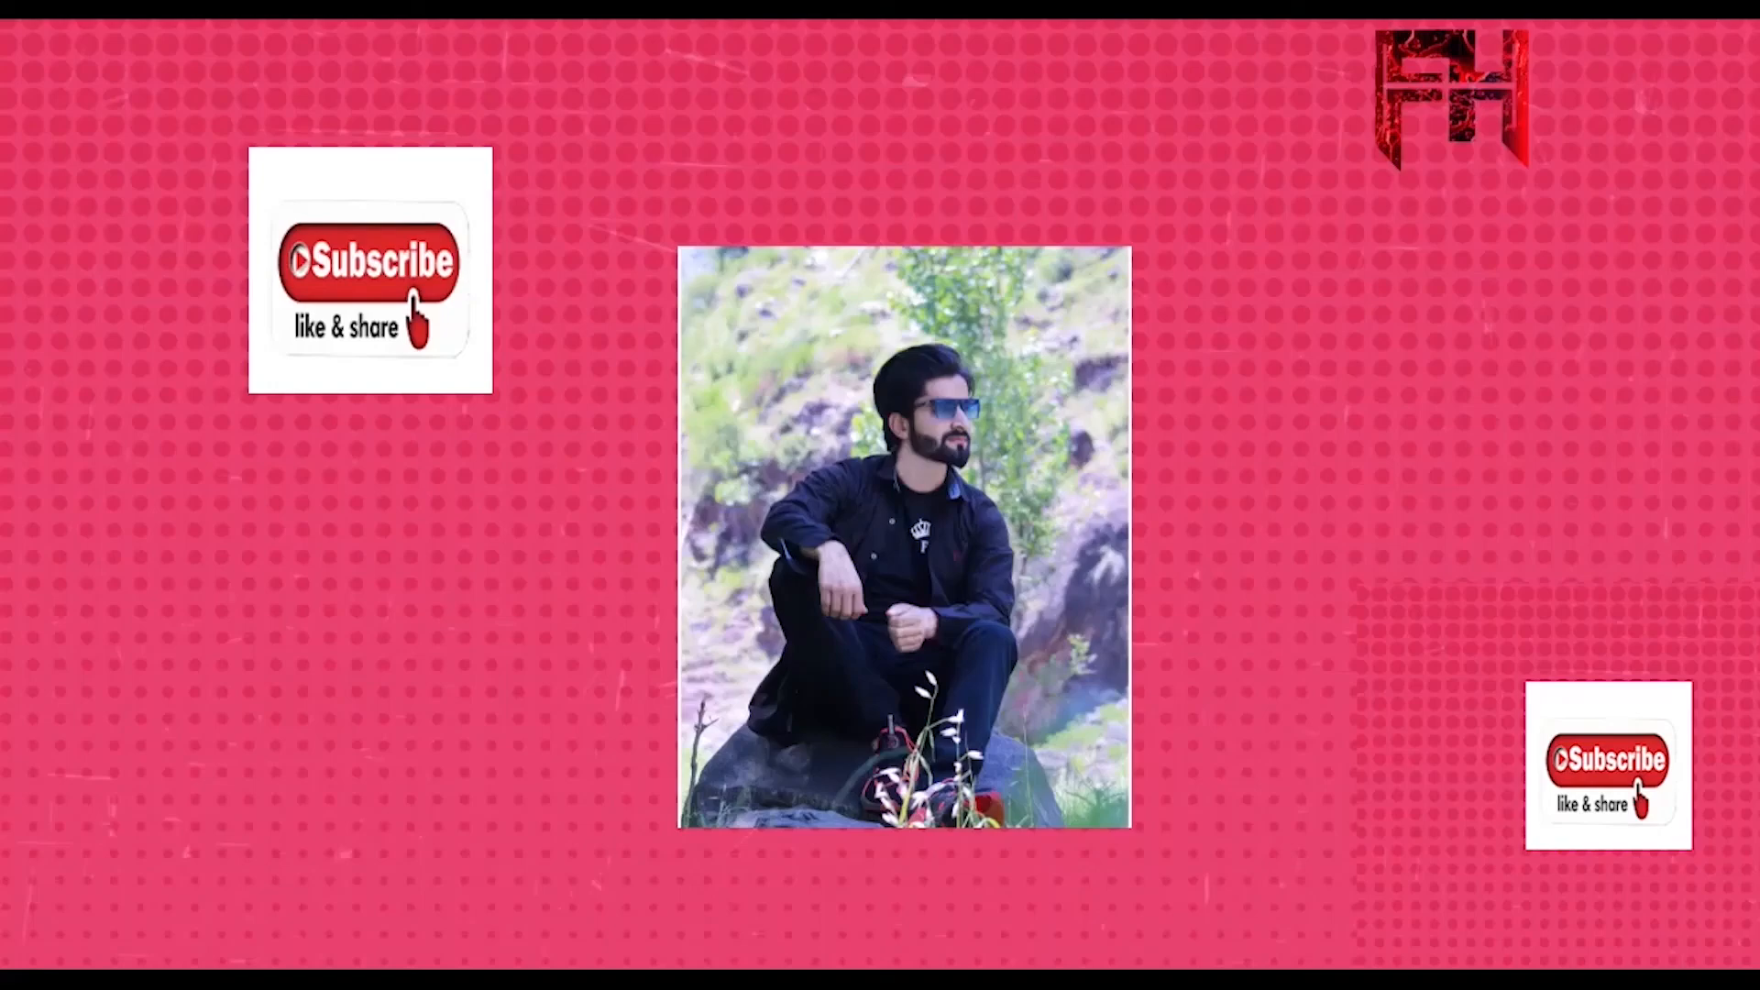